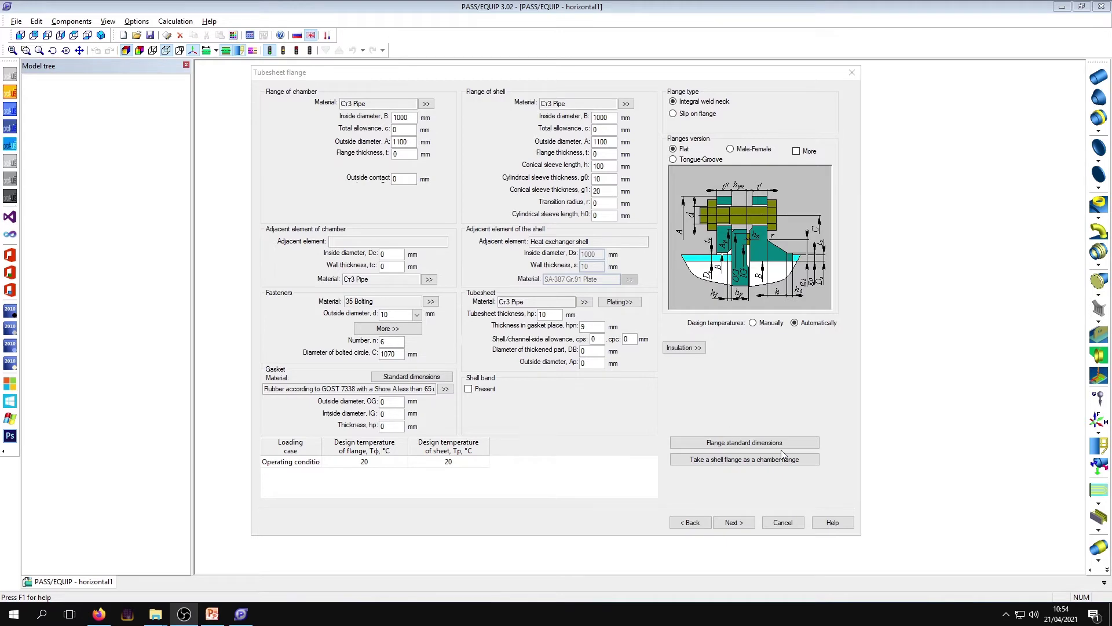
# Step: Review the diameters and pressure classes available for standard flanges under ASME B16.5-2009 without applying them
pyautogui.click(724, 443)
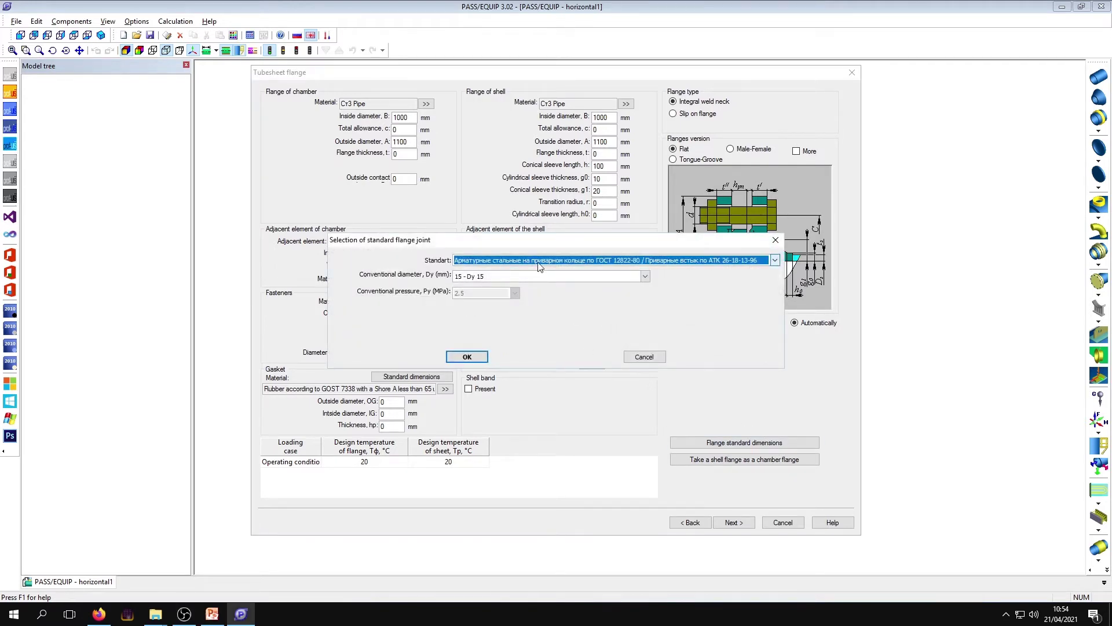
pyautogui.click(539, 266)
pyautogui.click(513, 316)
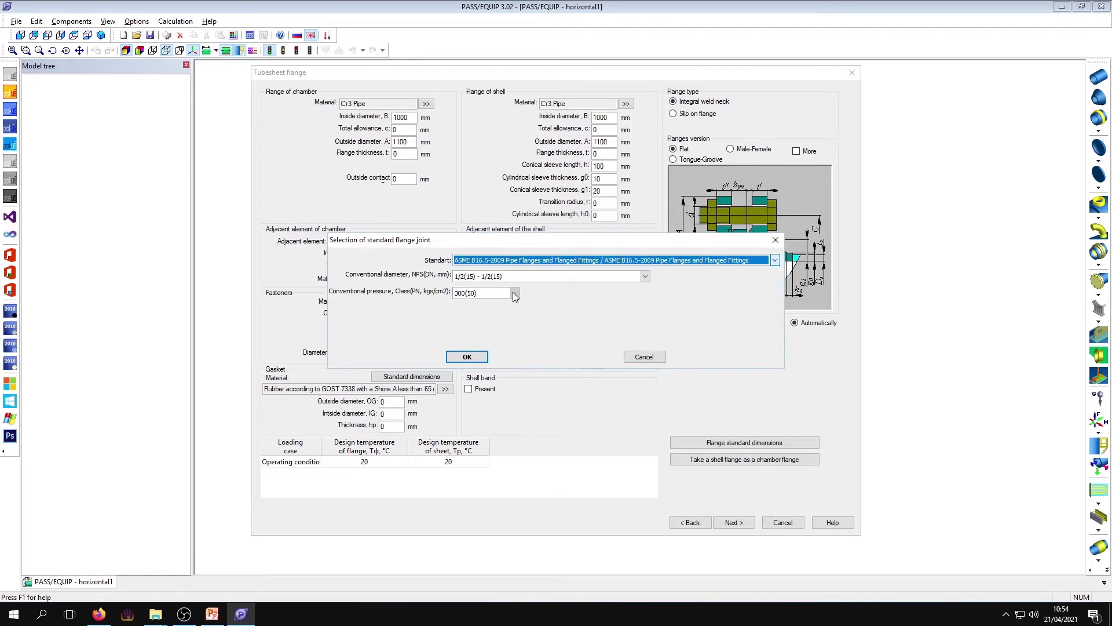
pyautogui.click(587, 278)
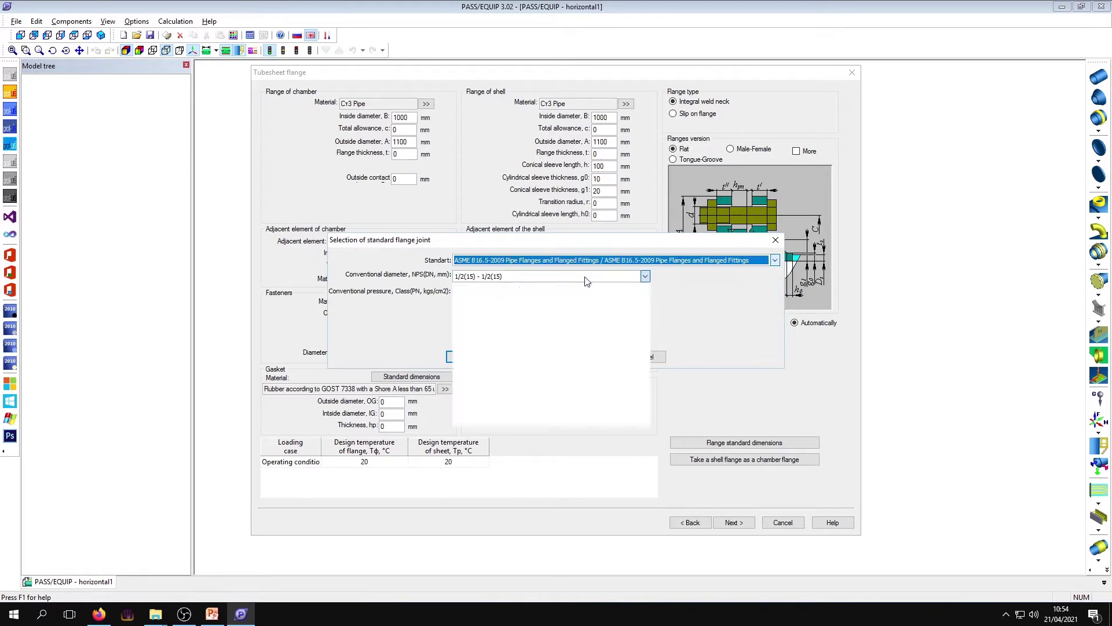
pyautogui.click(667, 329)
pyautogui.click(515, 293)
pyautogui.click(624, 317)
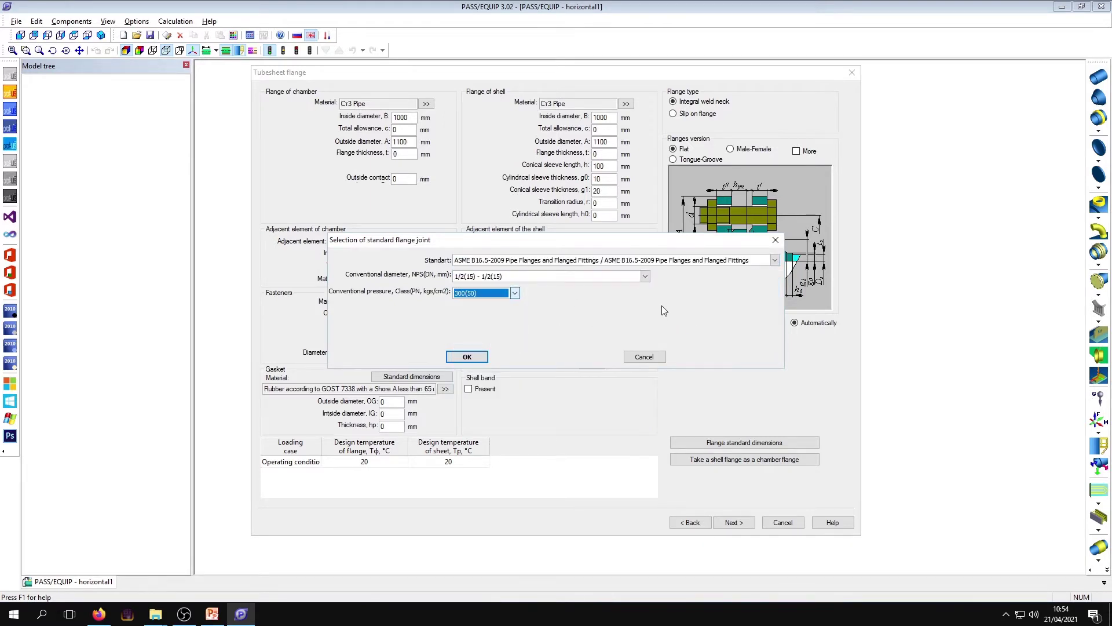
pyautogui.click(775, 240)
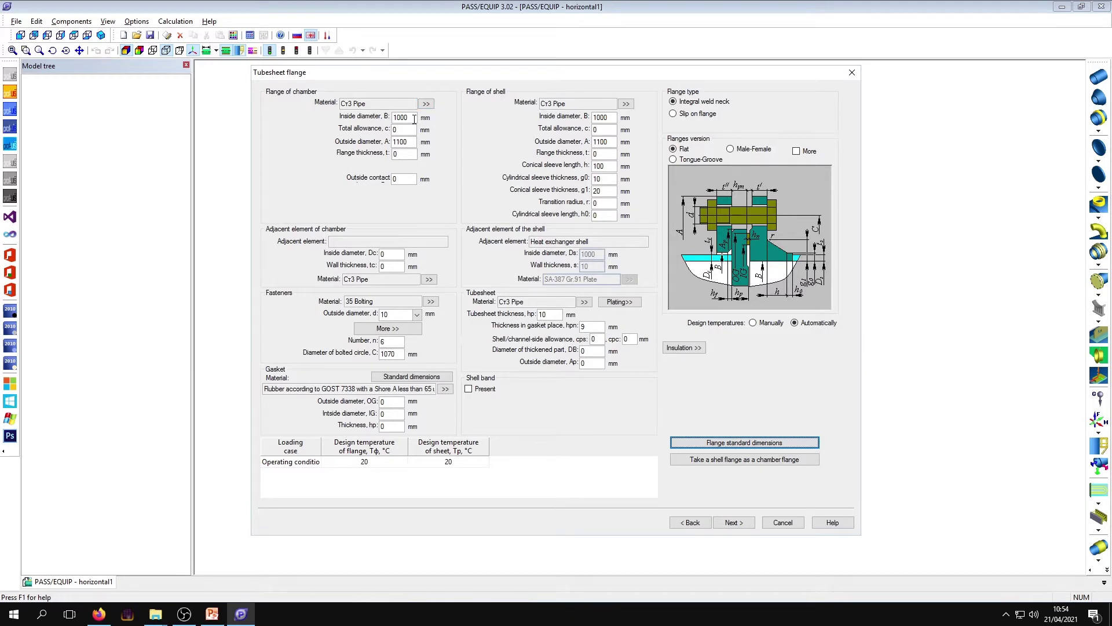
# Step: Set the chamber flange's inside diameter to 1030 mm and its material to SA-387 grade 91 plate from ASME II Part D-2017 (US)
pyautogui.doubleClick(413, 118)
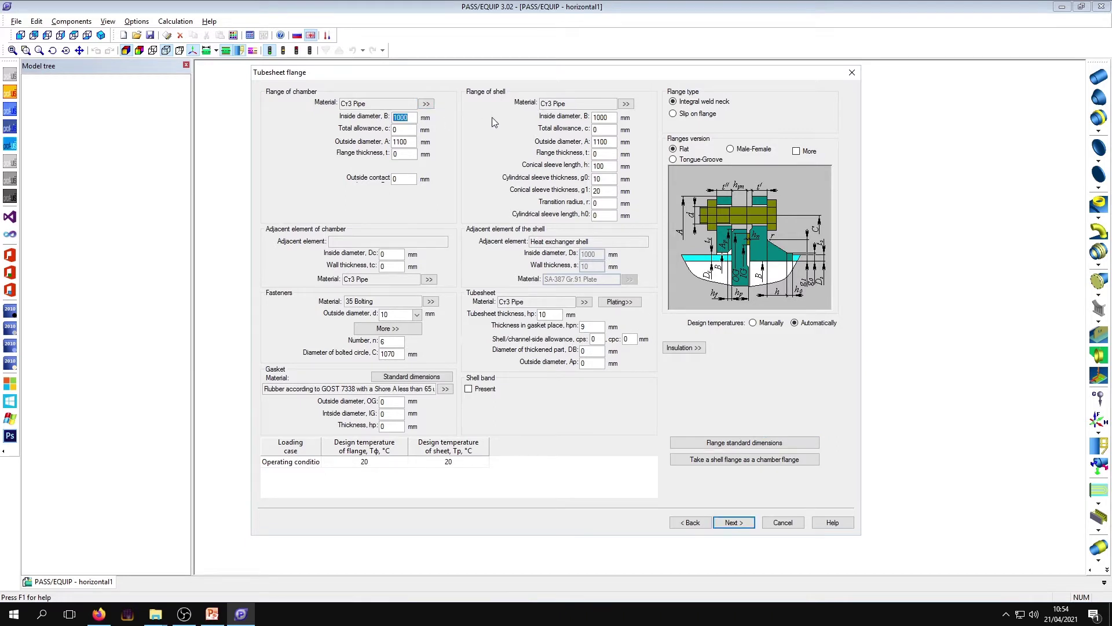
pyautogui.write('1030')
pyautogui.click(427, 104)
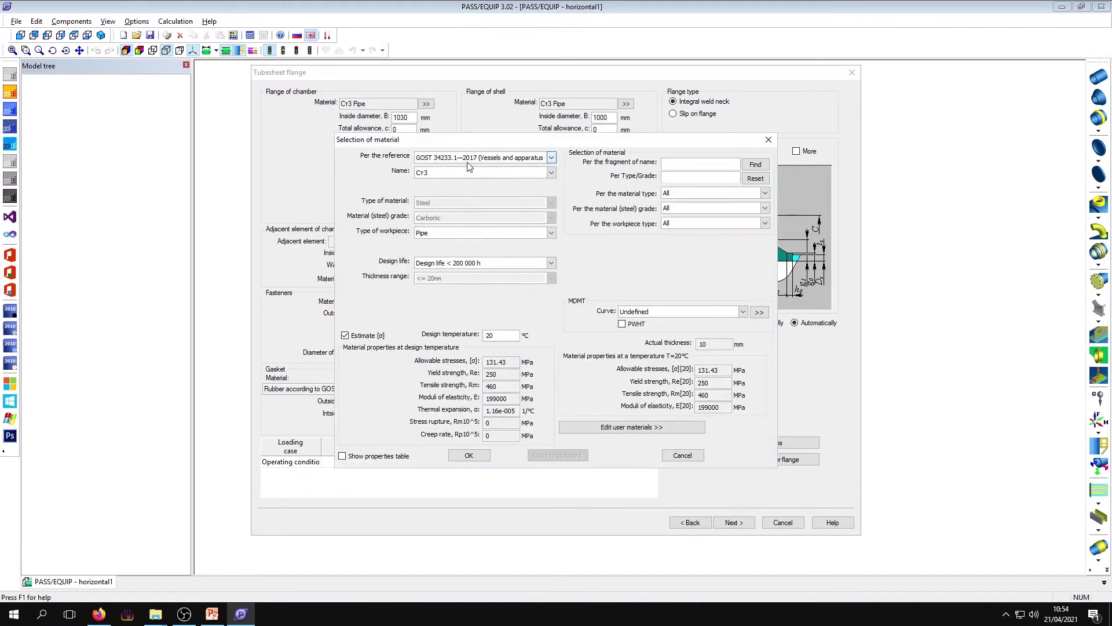
pyautogui.click(469, 158)
pyautogui.click(466, 184)
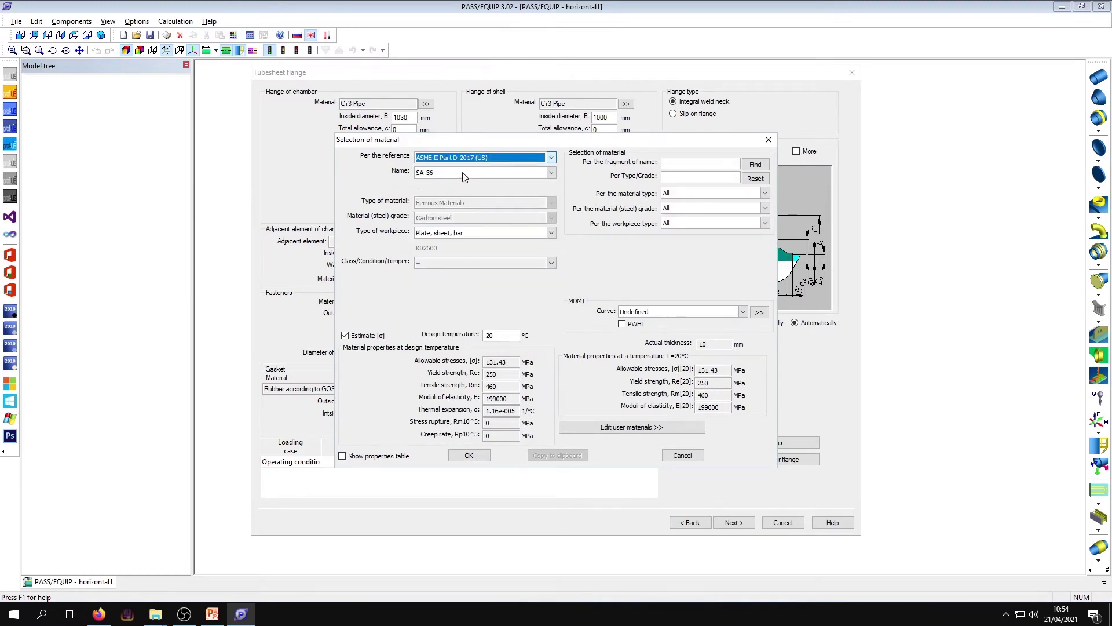
pyautogui.click(451, 174)
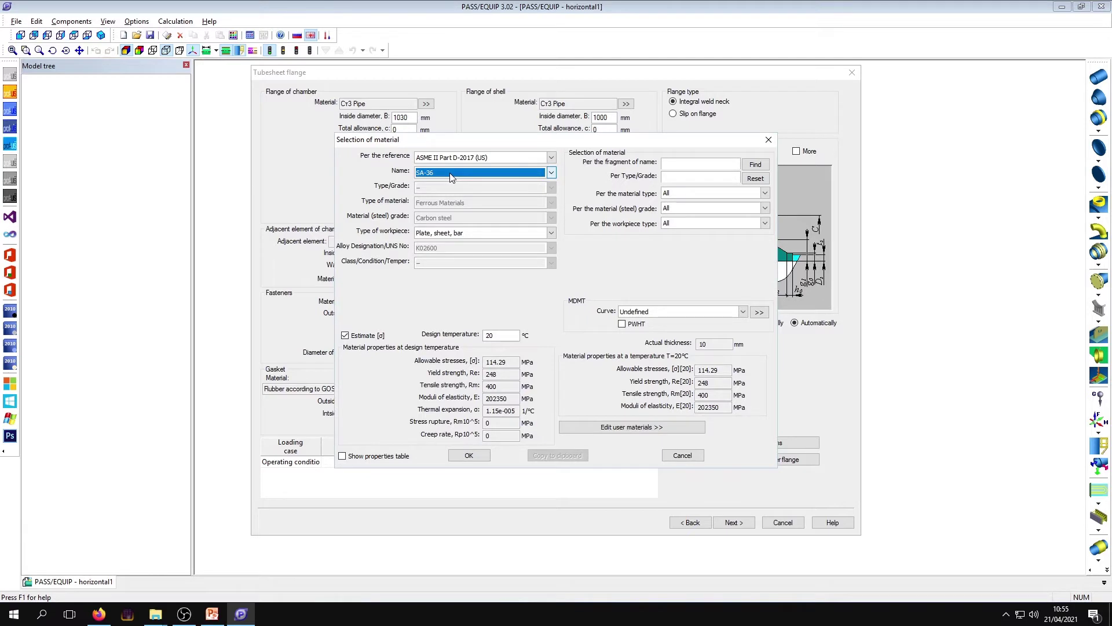
pyautogui.click(451, 176)
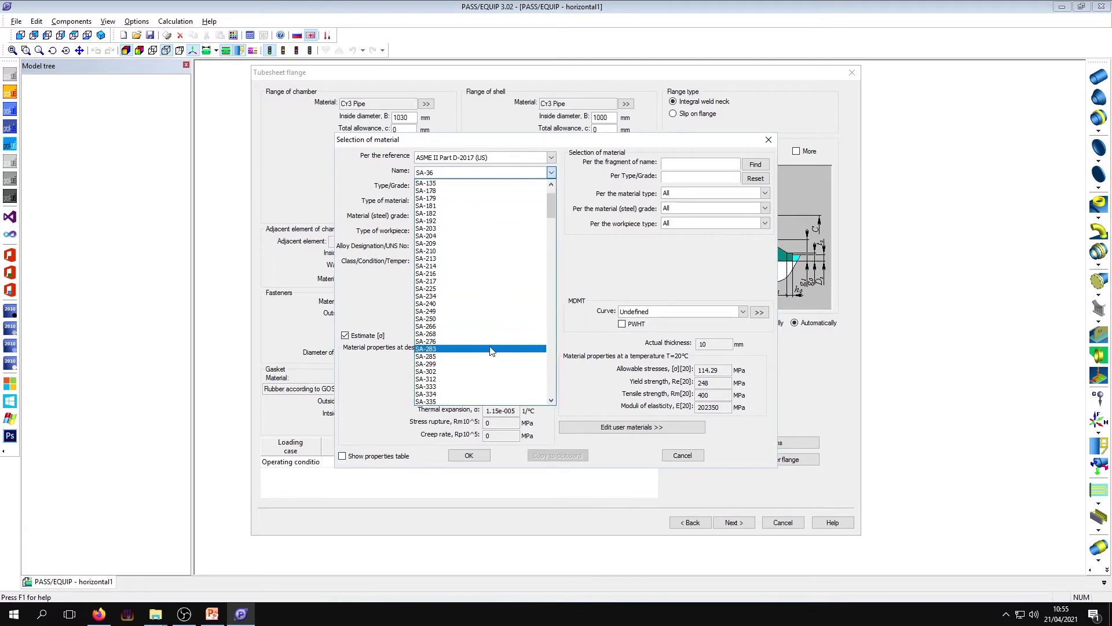
pyautogui.scroll(-3, 485, 324)
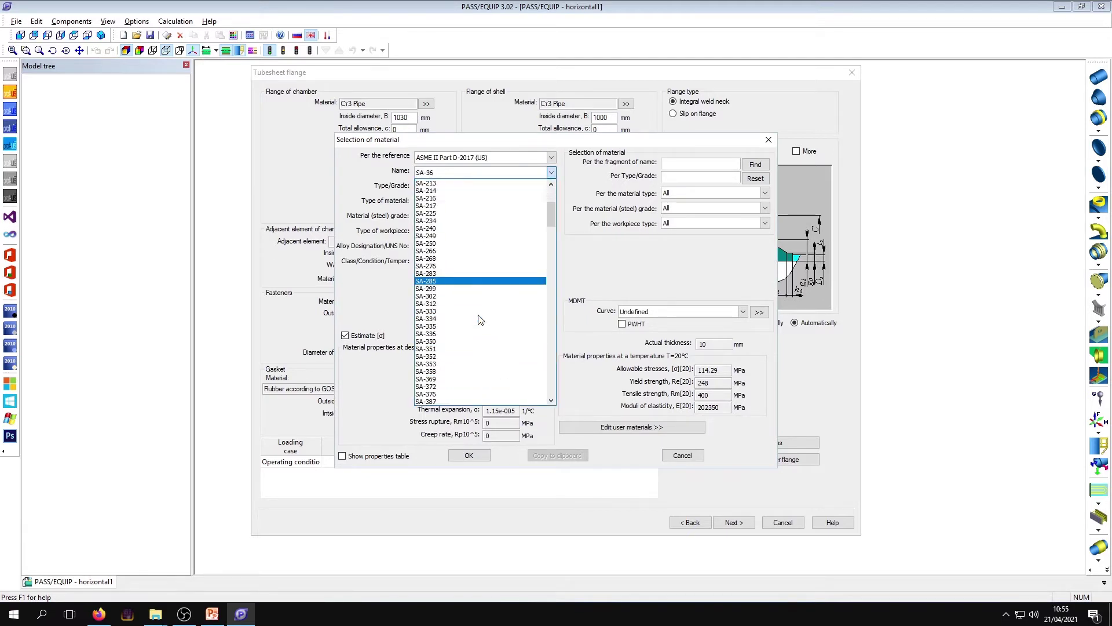
pyautogui.click(457, 401)
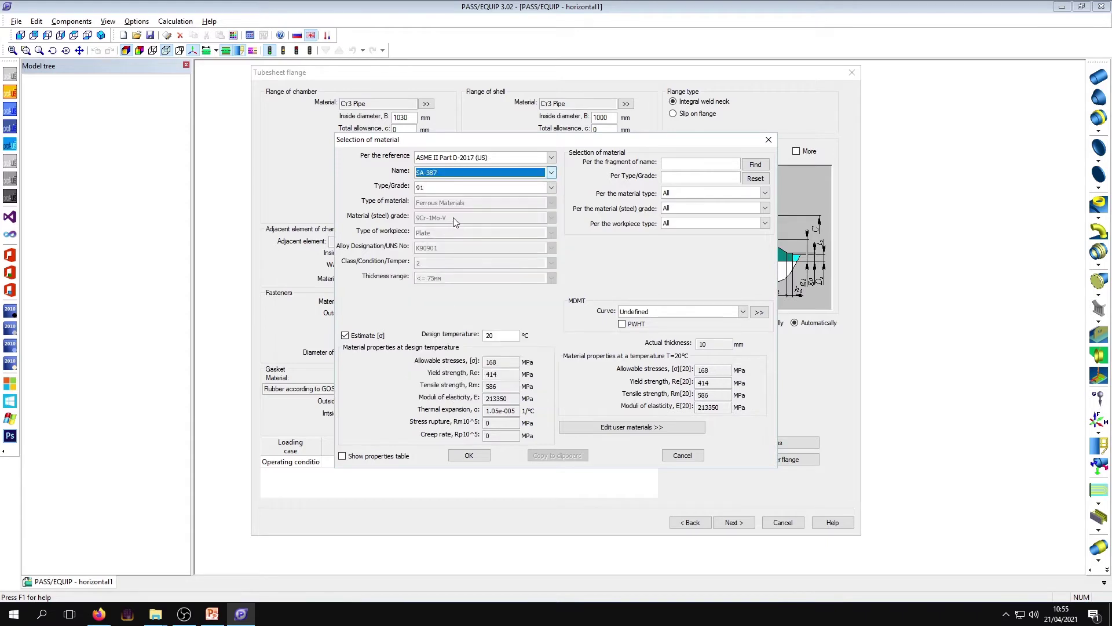
pyautogui.click(470, 455)
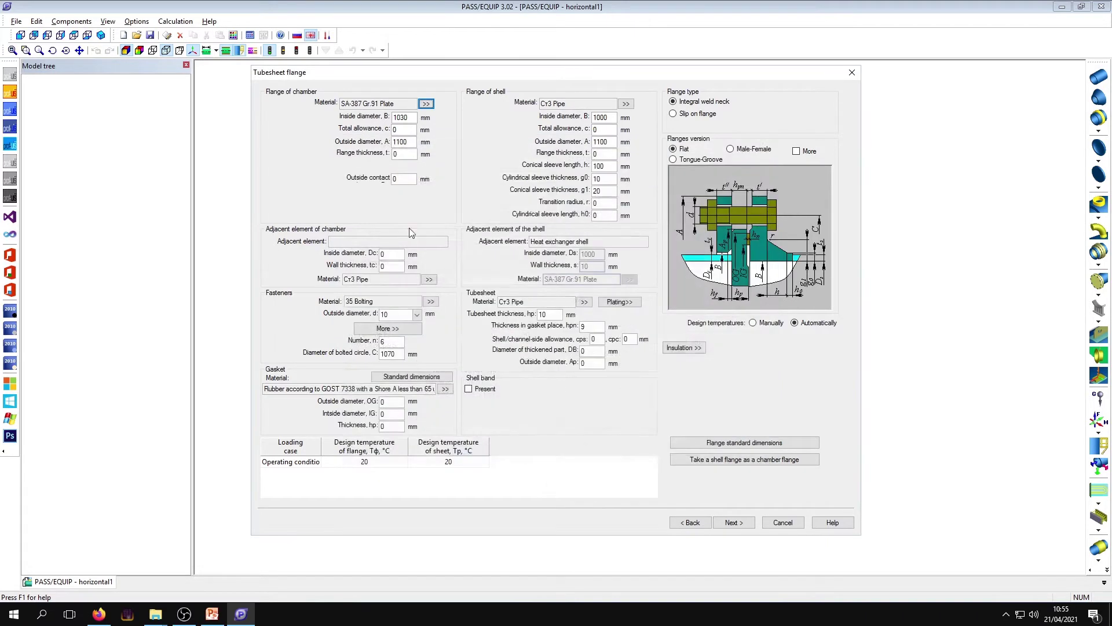
# Step: Set the chamber flange's outside diameter to 1400 mm and its flange thickness to 100 mm
pyautogui.doubleClick(403, 142)
pyautogui.write('100')
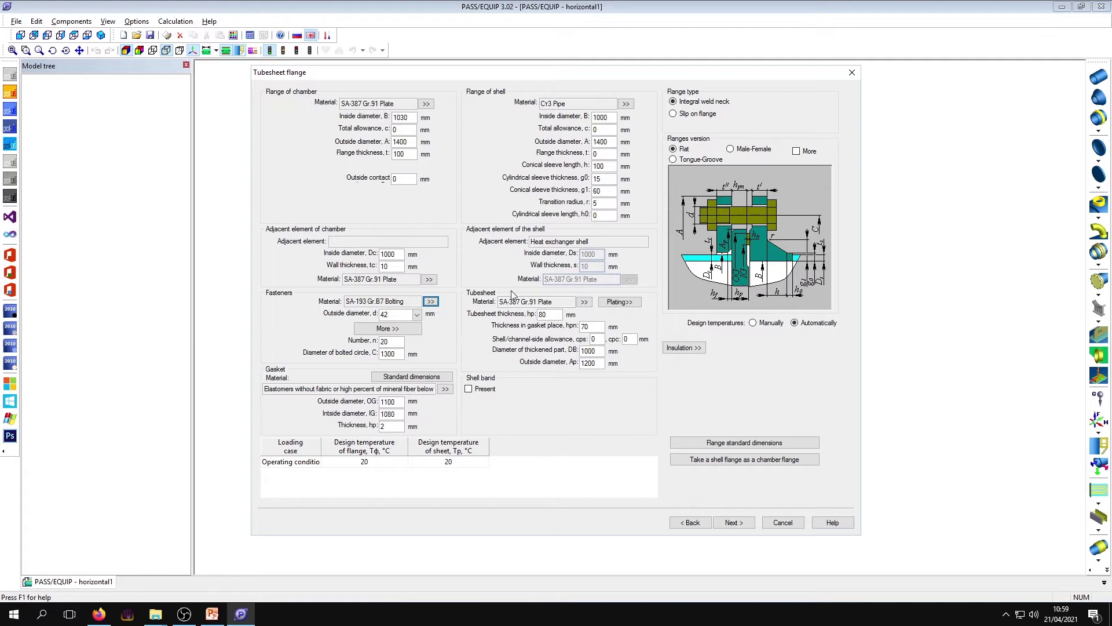
# Step: Create a new user-defined material from the fasteners' material selection and save it
pyautogui.click(430, 301)
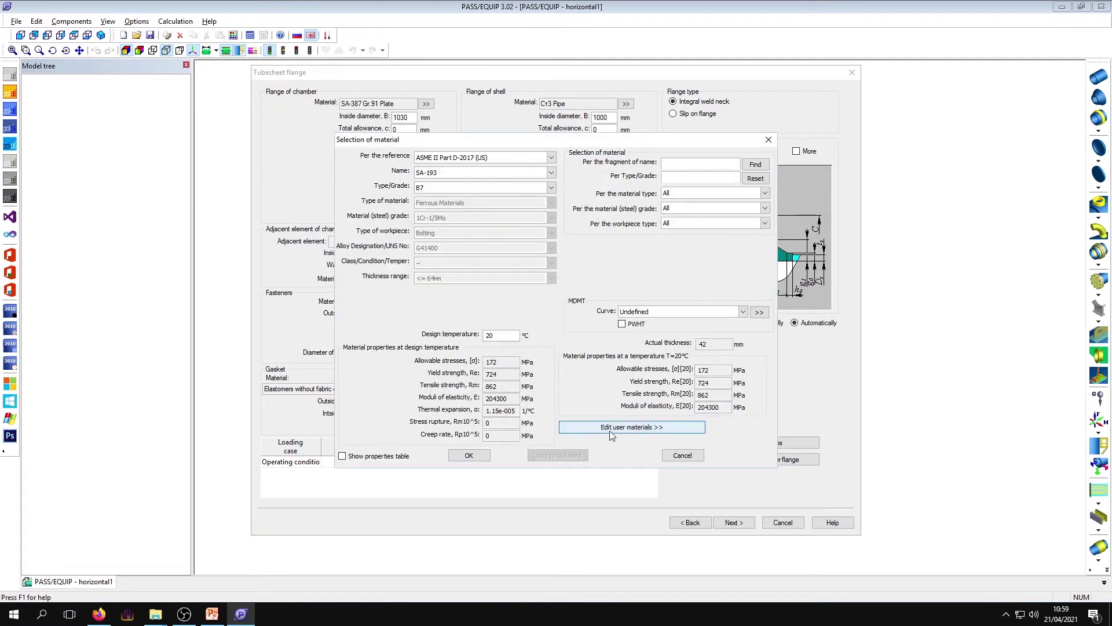
pyautogui.click(629, 434)
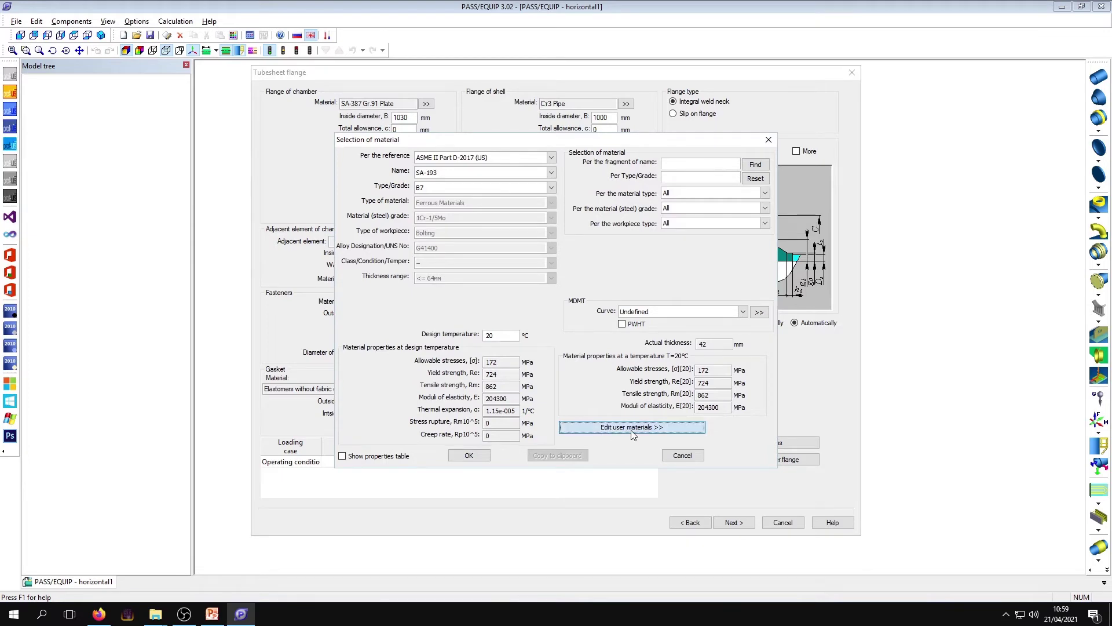
pyautogui.click(342, 397)
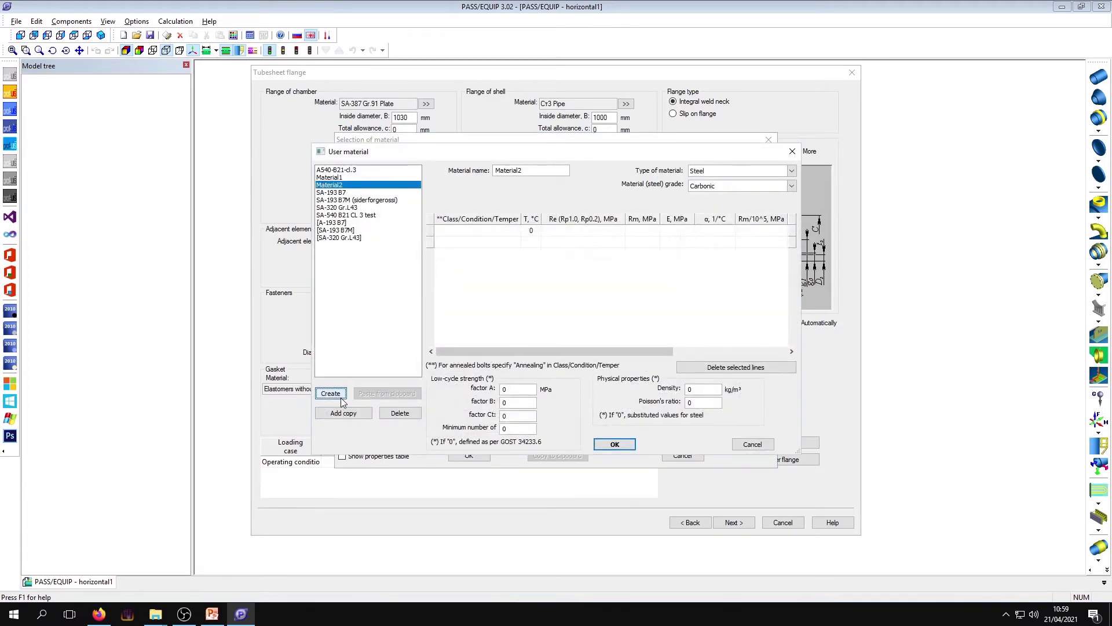
pyautogui.doubleClick(497, 170)
pyautogui.click(614, 443)
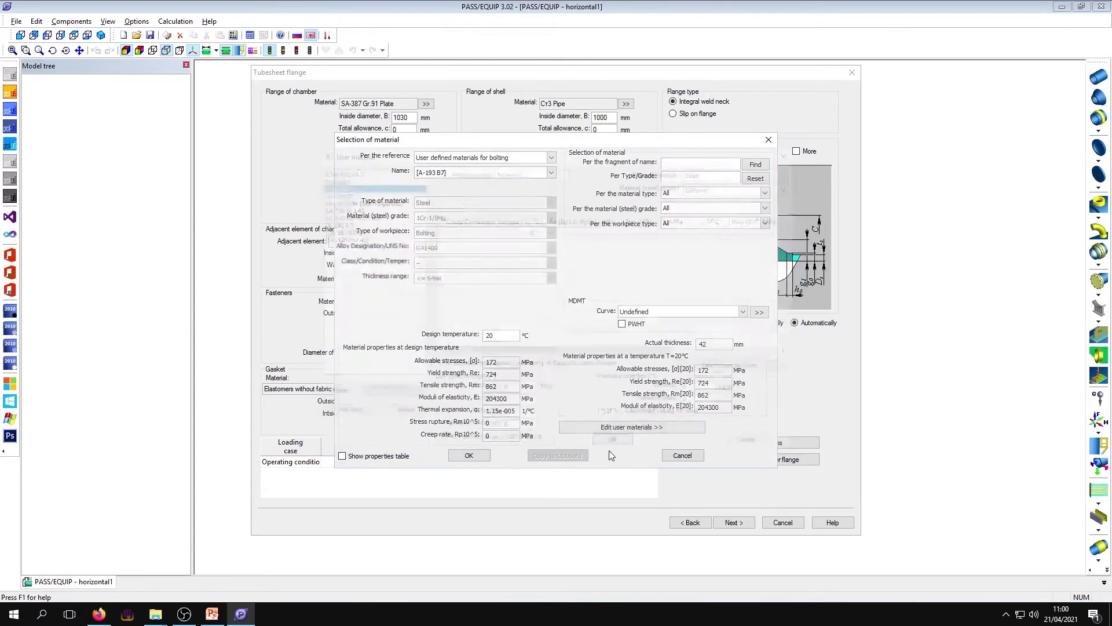
# Step: Examine the list of user-defined materials for bolting without changing the fasteners' material
pyautogui.click(515, 157)
pyautogui.click(515, 157)
pyautogui.click(512, 159)
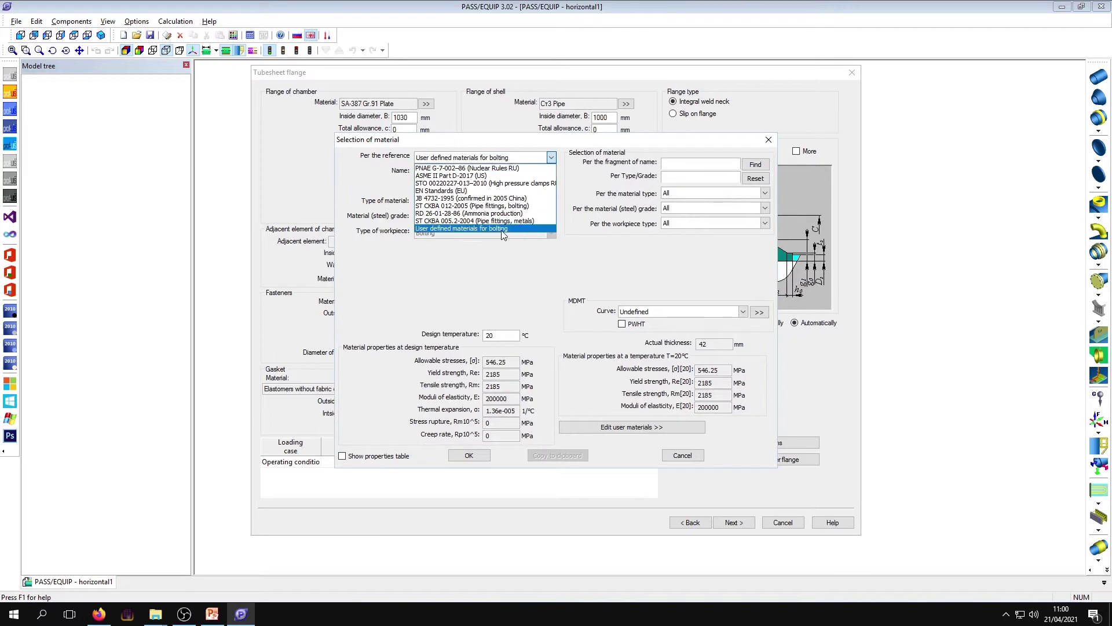
pyautogui.click(468, 229)
pyautogui.click(467, 172)
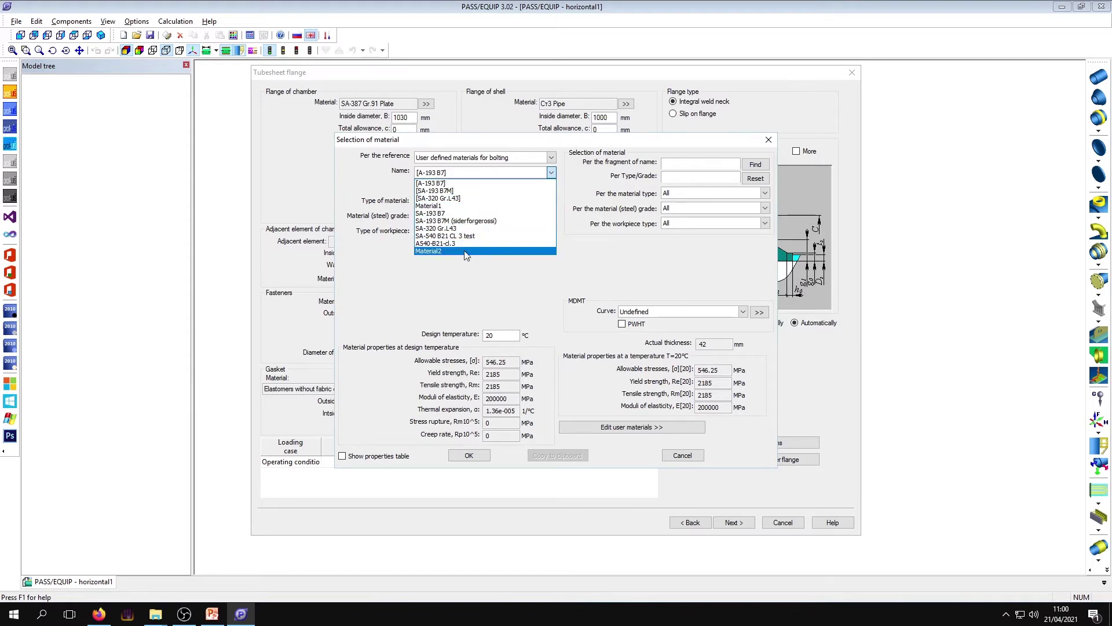
pyautogui.click(492, 296)
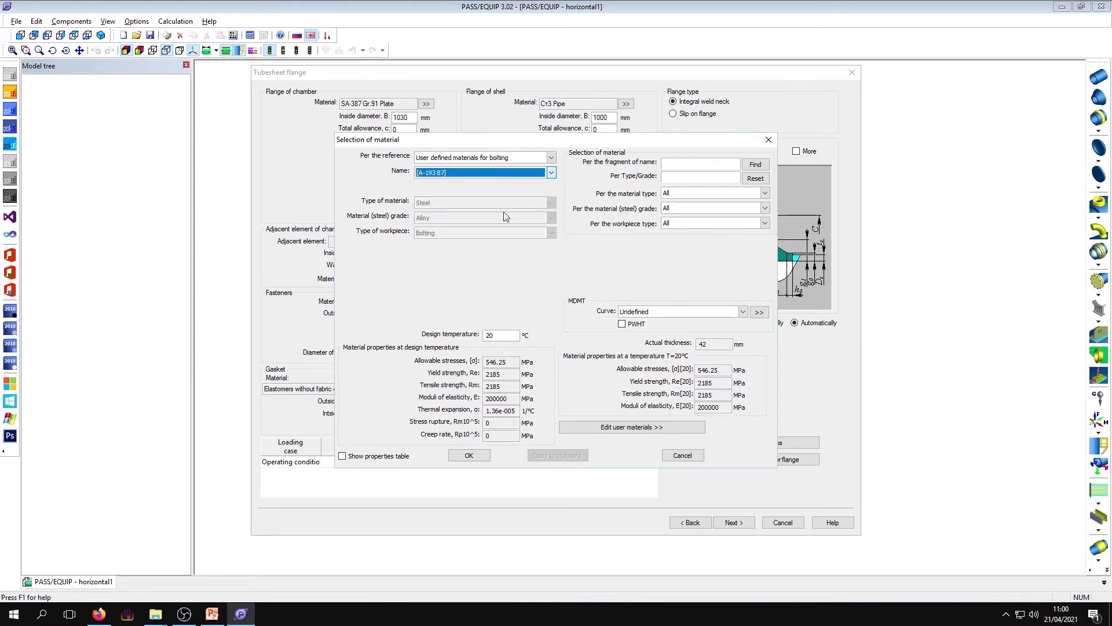
pyautogui.click(676, 457)
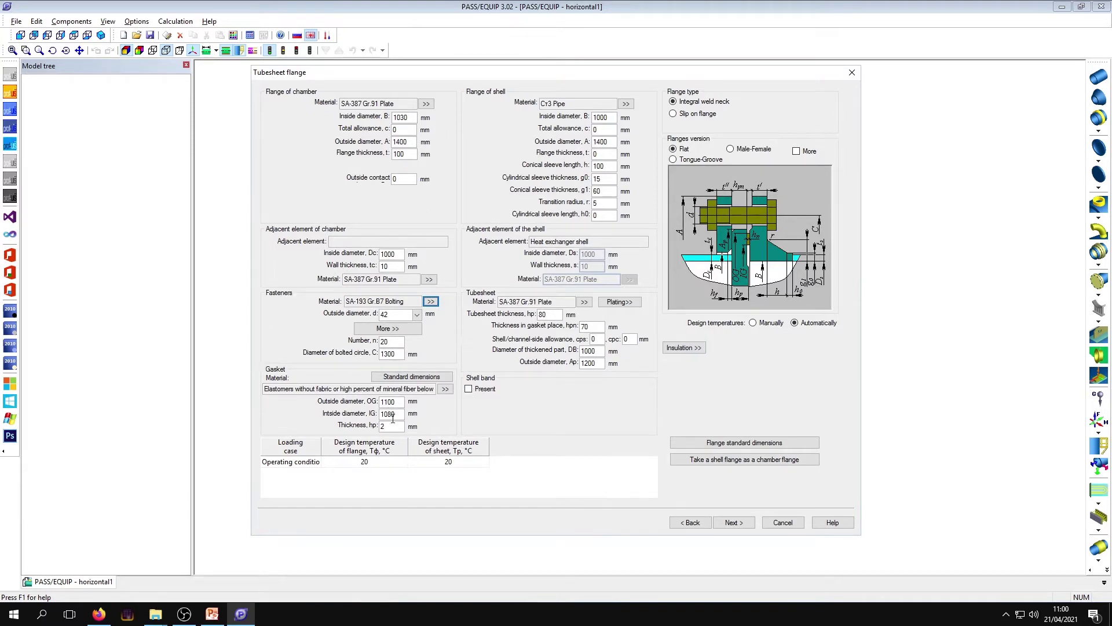
# Step: Check the standard gasket options and choose the ASME BPVC.VIII.1,2 gasket material for elastomers without fabric below 75A Shore Durometer
pyautogui.click(431, 378)
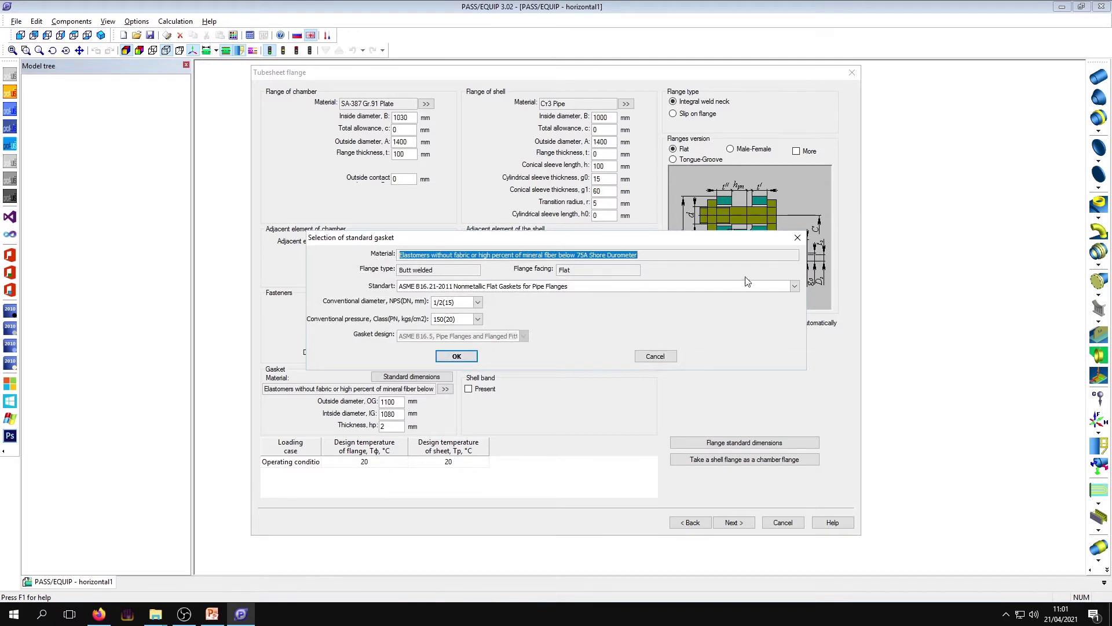
pyautogui.click(798, 238)
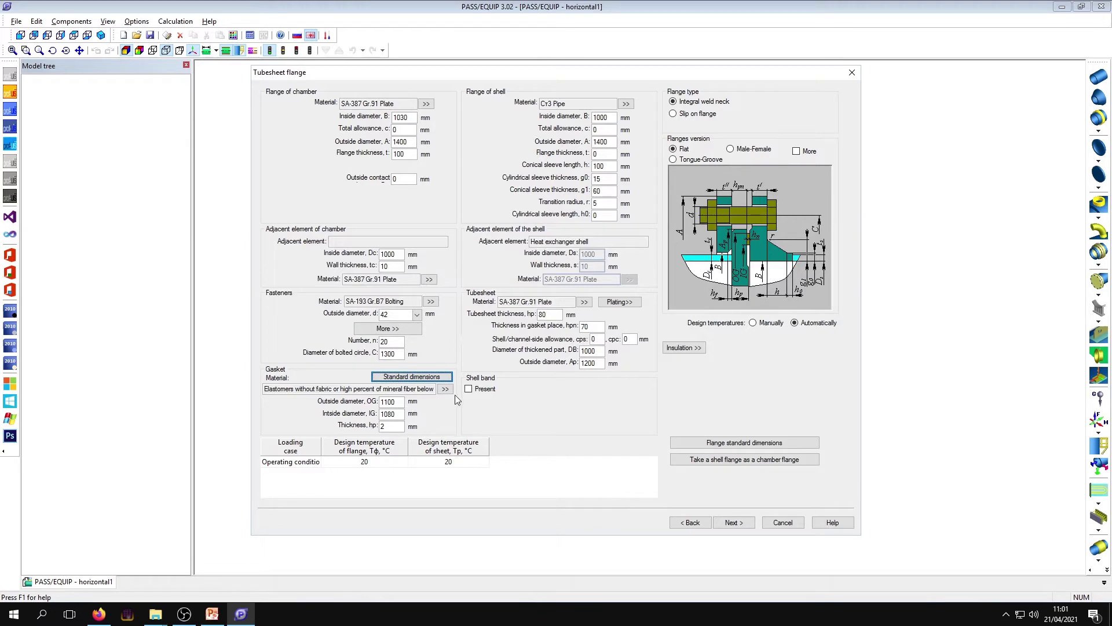
pyautogui.click(445, 389)
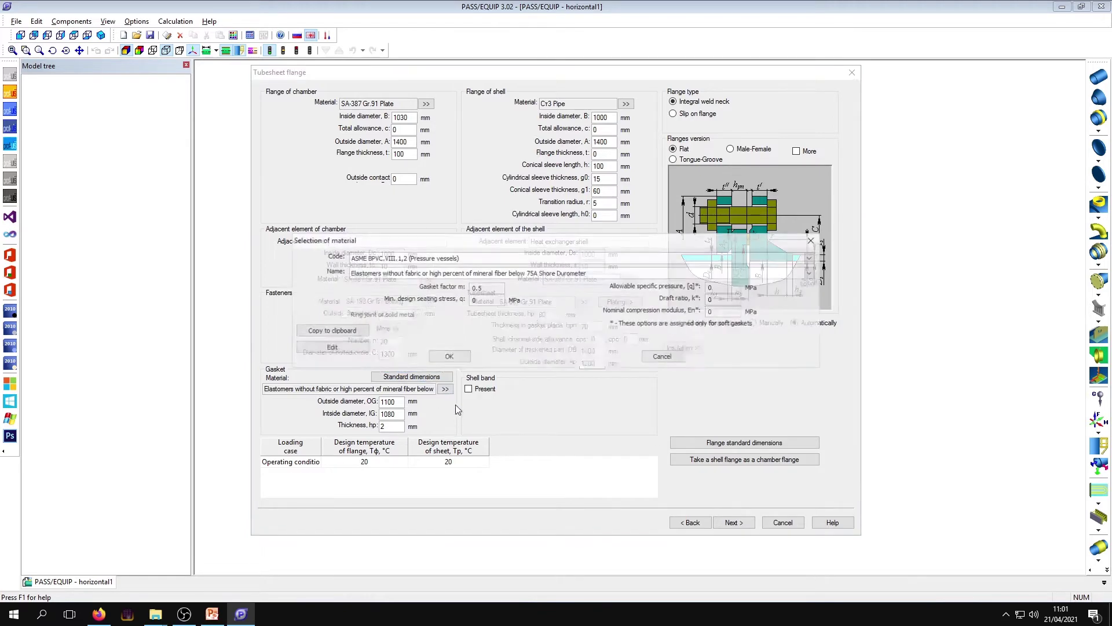
pyautogui.click(419, 258)
pyautogui.click(419, 257)
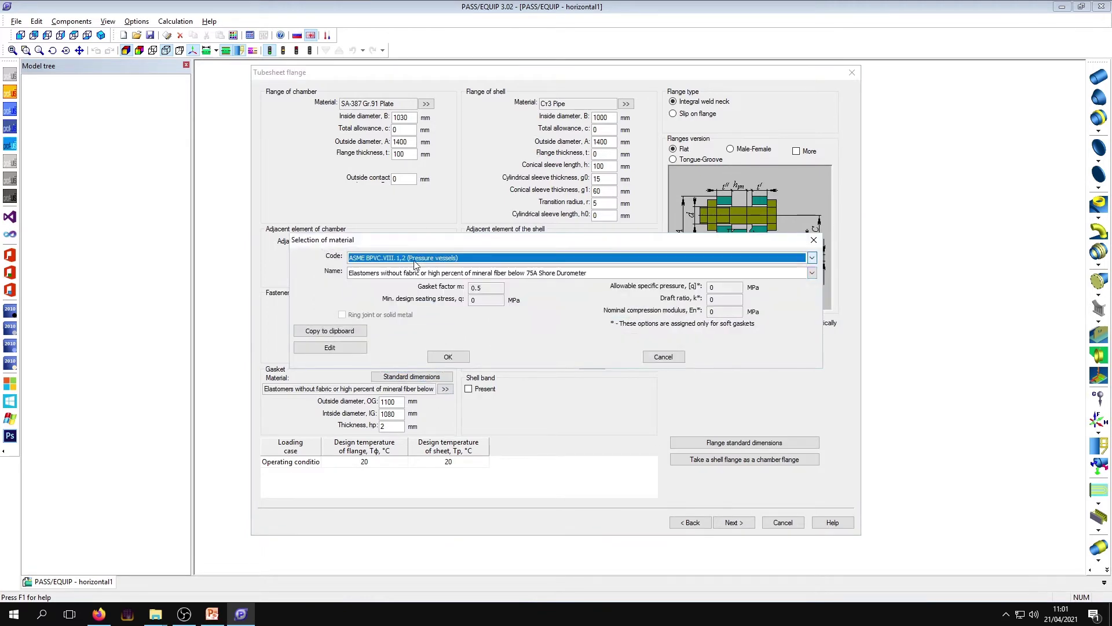
pyautogui.click(423, 260)
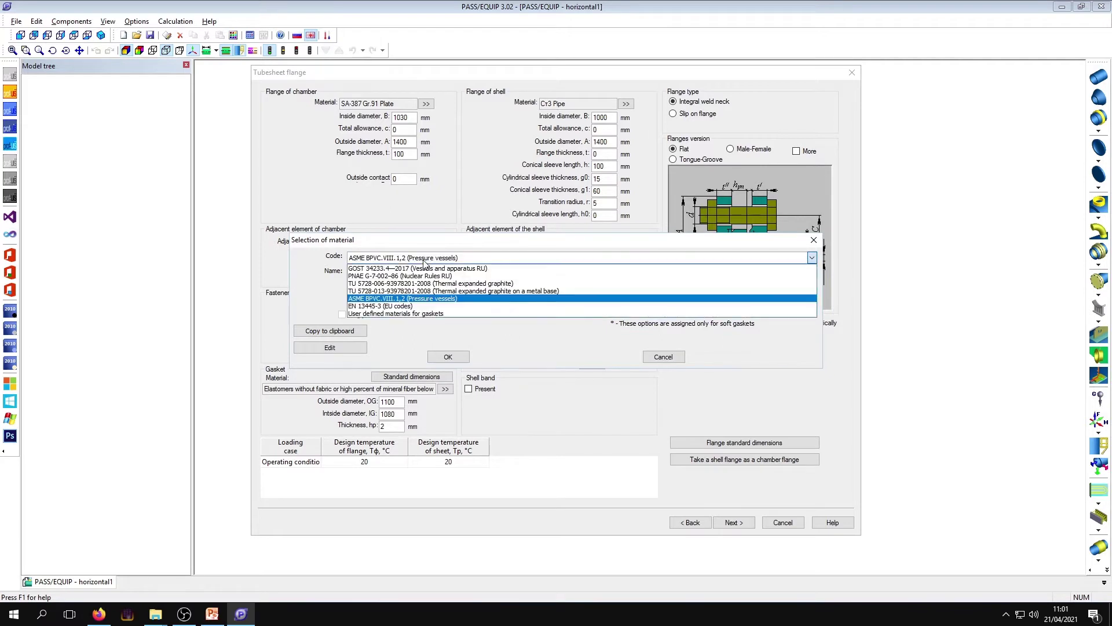
pyautogui.click(424, 299)
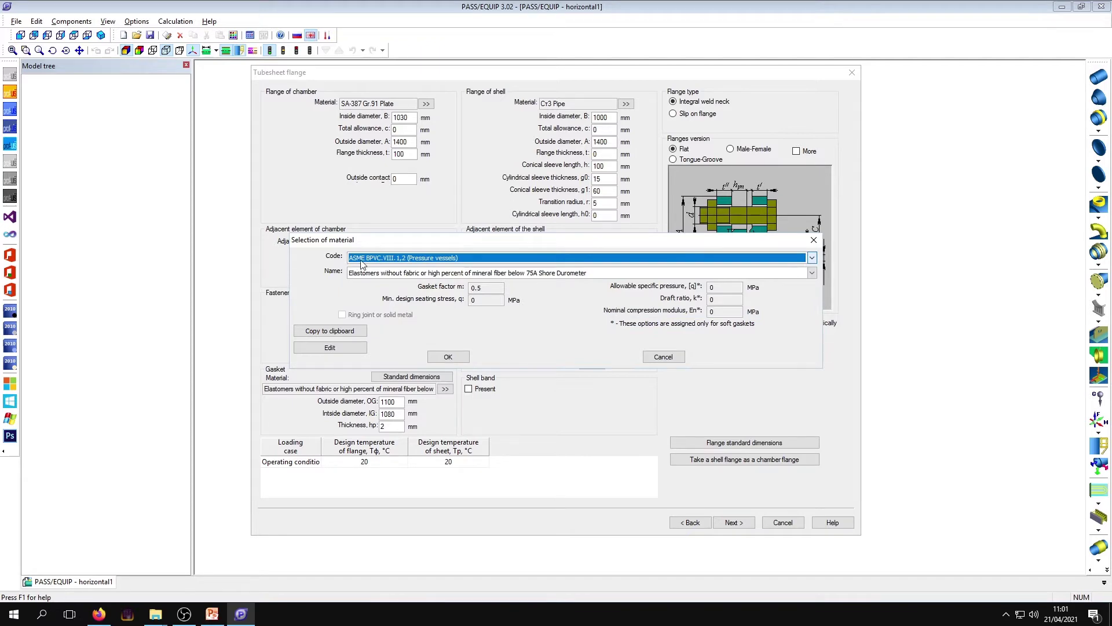
pyautogui.click(380, 277)
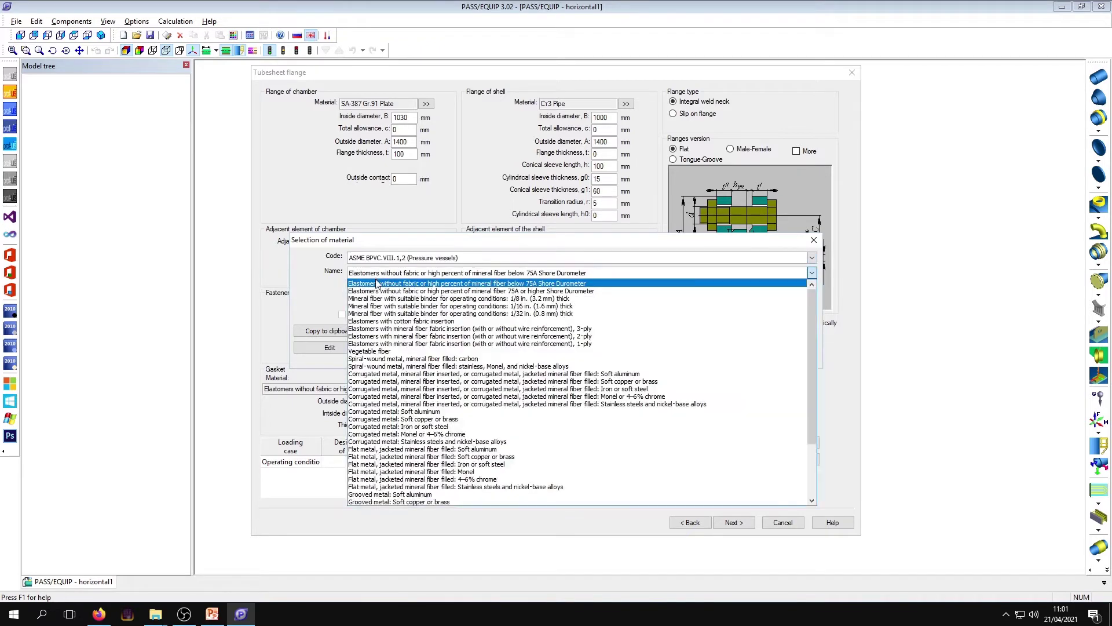
pyautogui.scroll(-4, 427, 362)
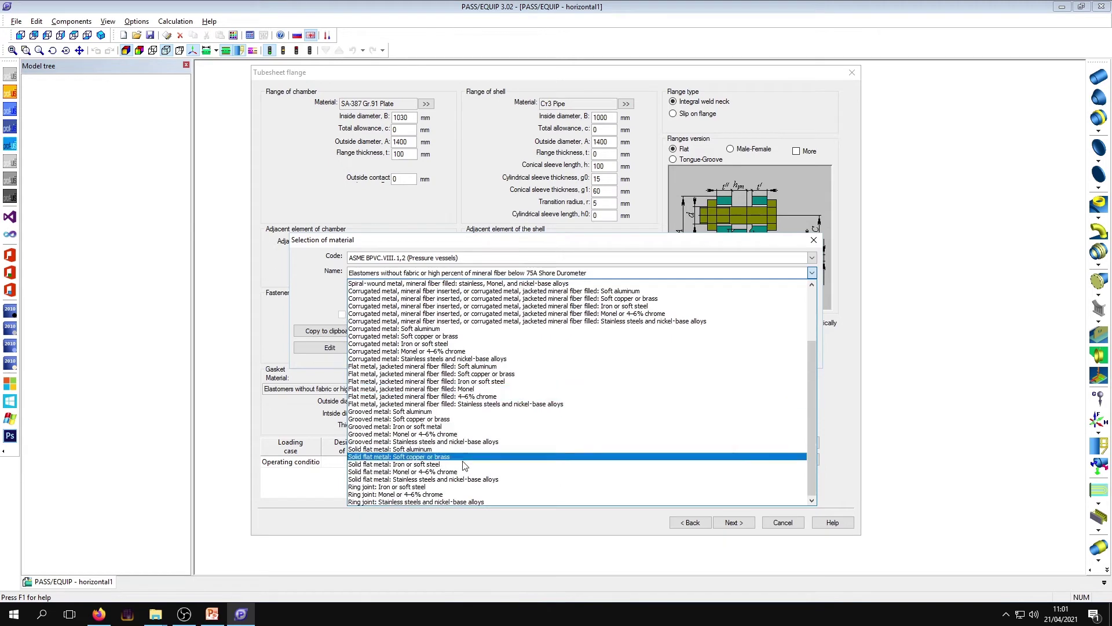
pyautogui.scroll(4, 447, 430)
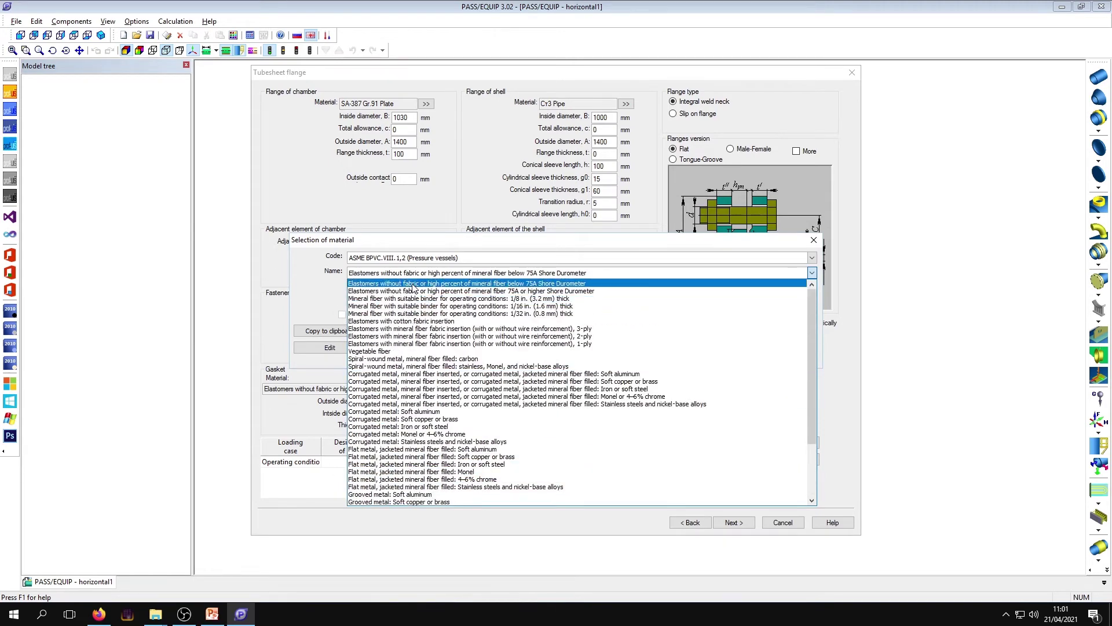
pyautogui.click(409, 283)
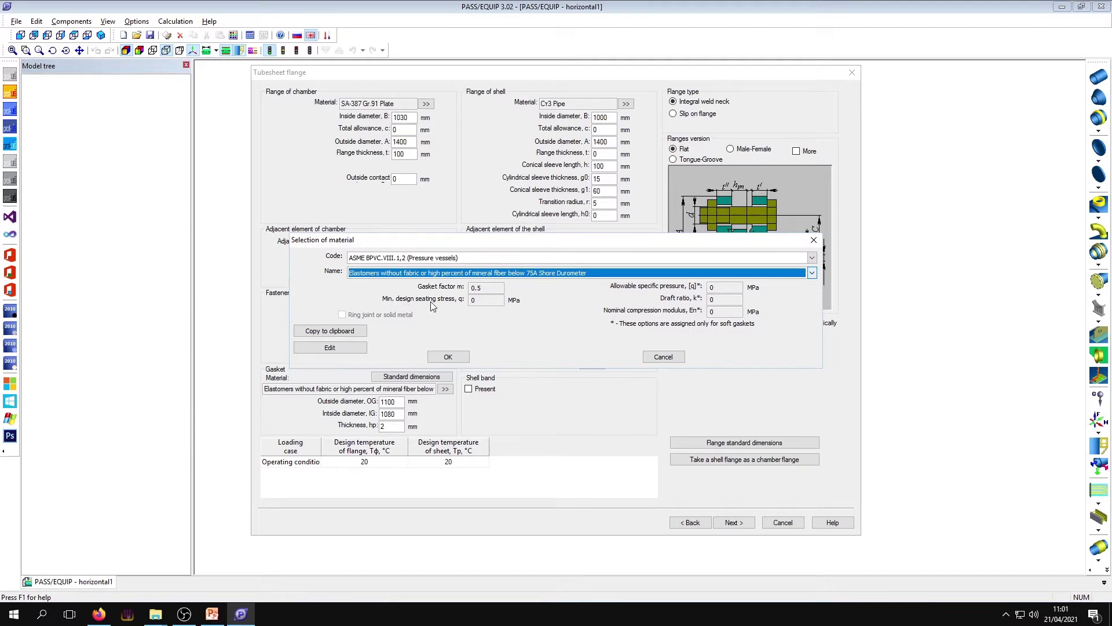
pyautogui.click(448, 356)
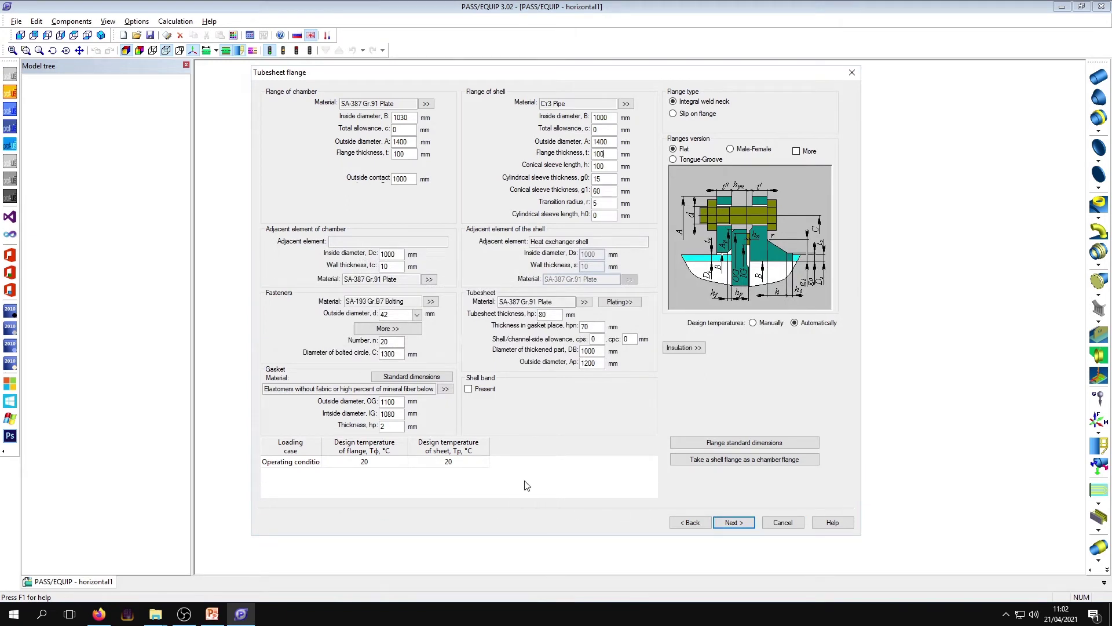
# Step: Accept the tubesheet flange data and proceed to the tubes with tubesheets settings
pyautogui.click(734, 522)
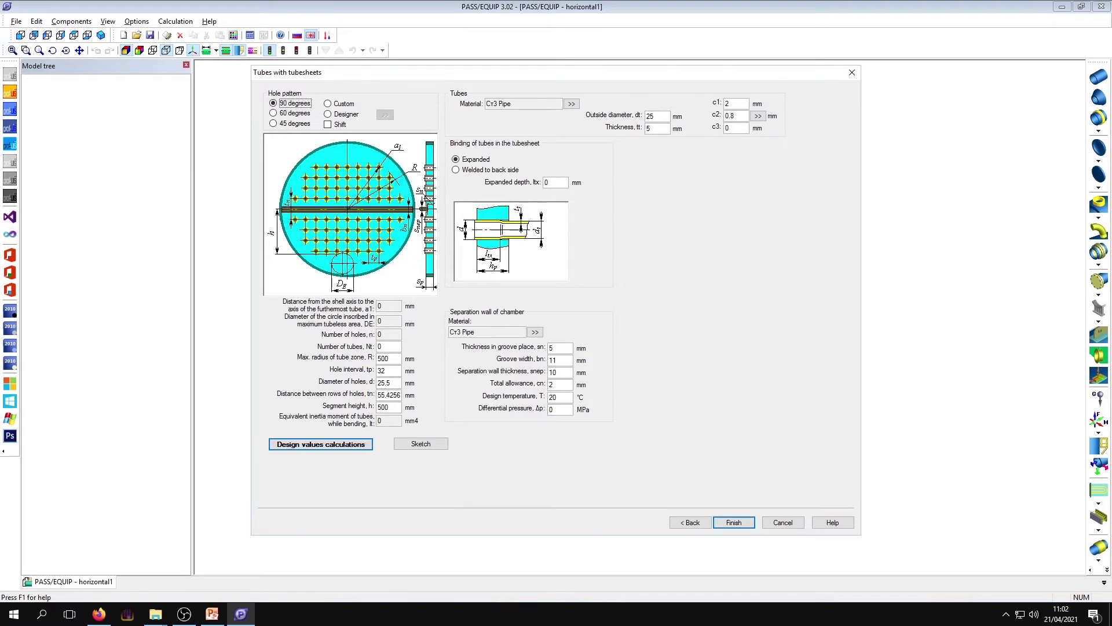
pyautogui.hotkey('alt', 'Tab')
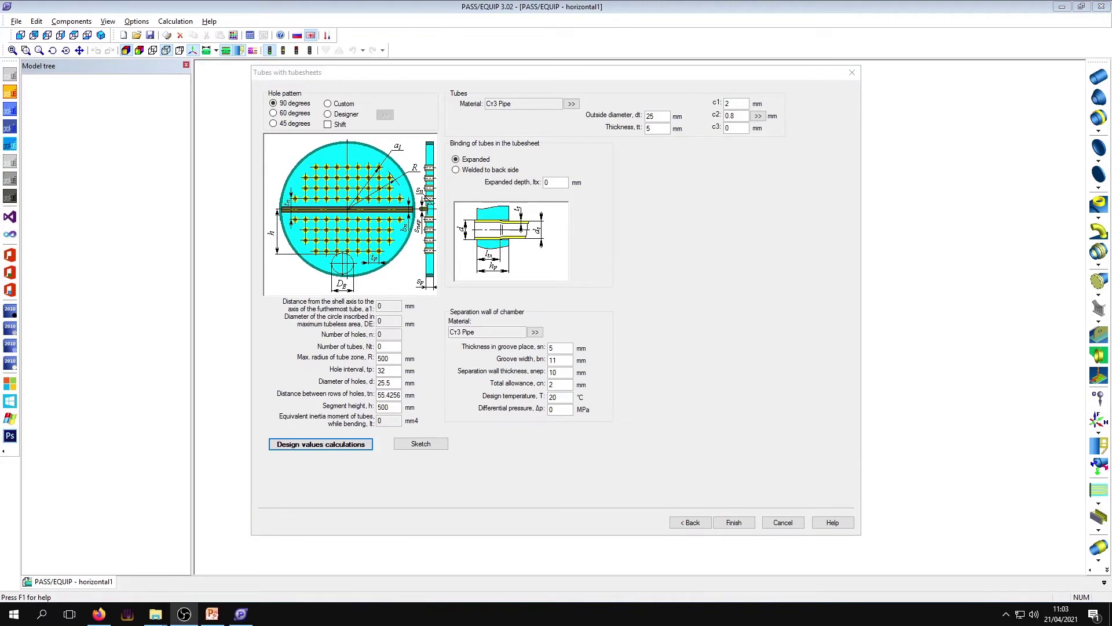
# Step: Set the tubes' material to SA-387 Grade 91 plate from the ASME II Part D-2017 (US) reference
pyautogui.click(573, 105)
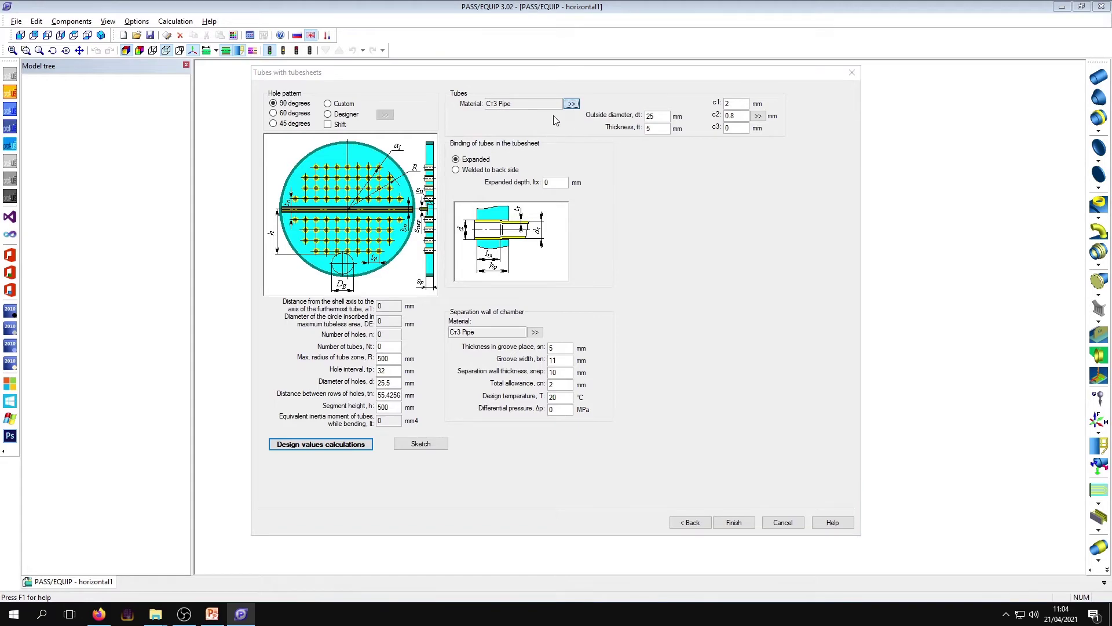
pyautogui.click(571, 104)
pyautogui.click(526, 160)
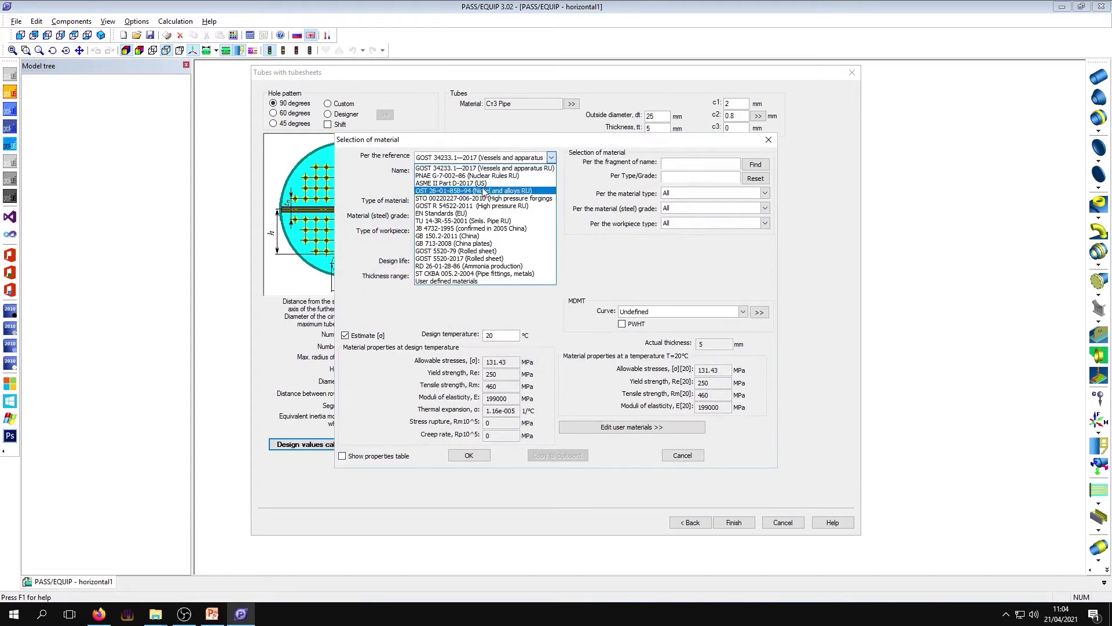
pyautogui.click(478, 187)
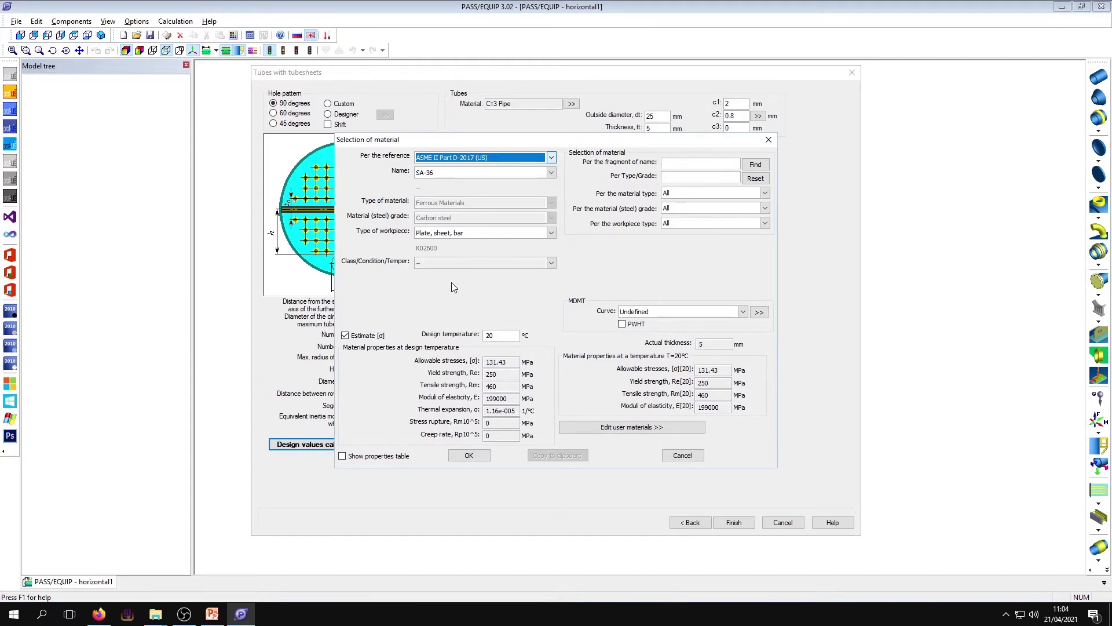
pyautogui.click(451, 173)
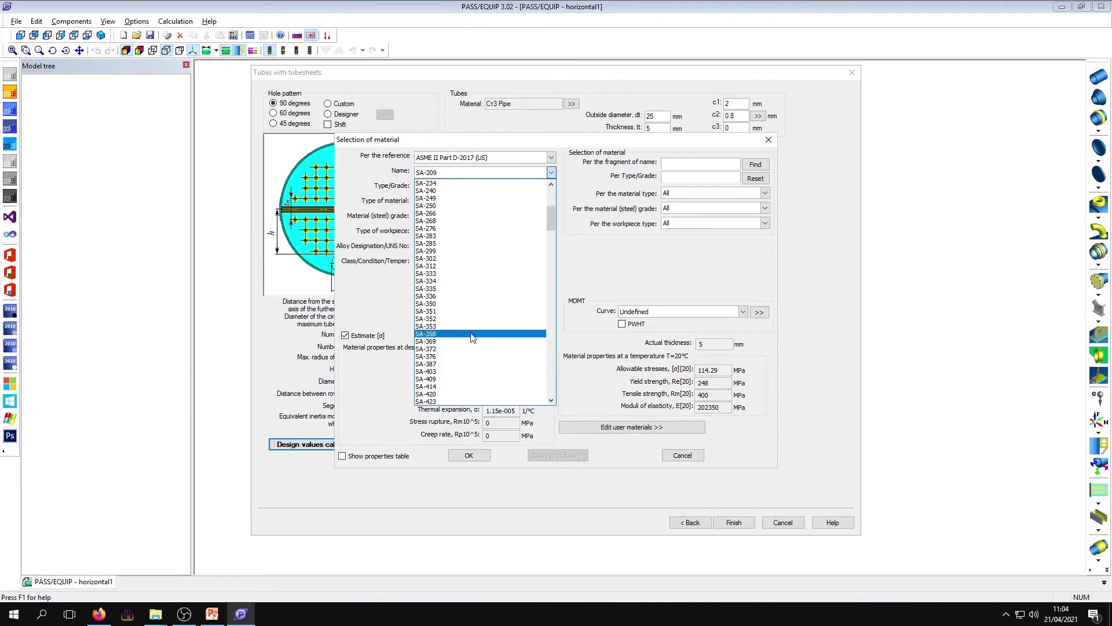
pyautogui.click(472, 372)
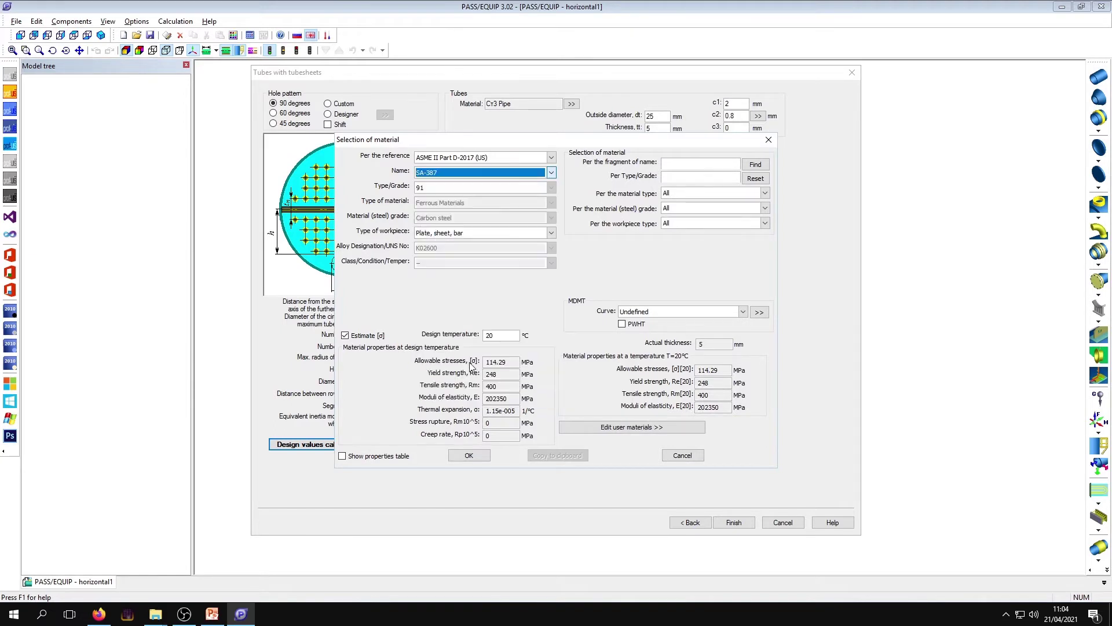
pyautogui.click(470, 455)
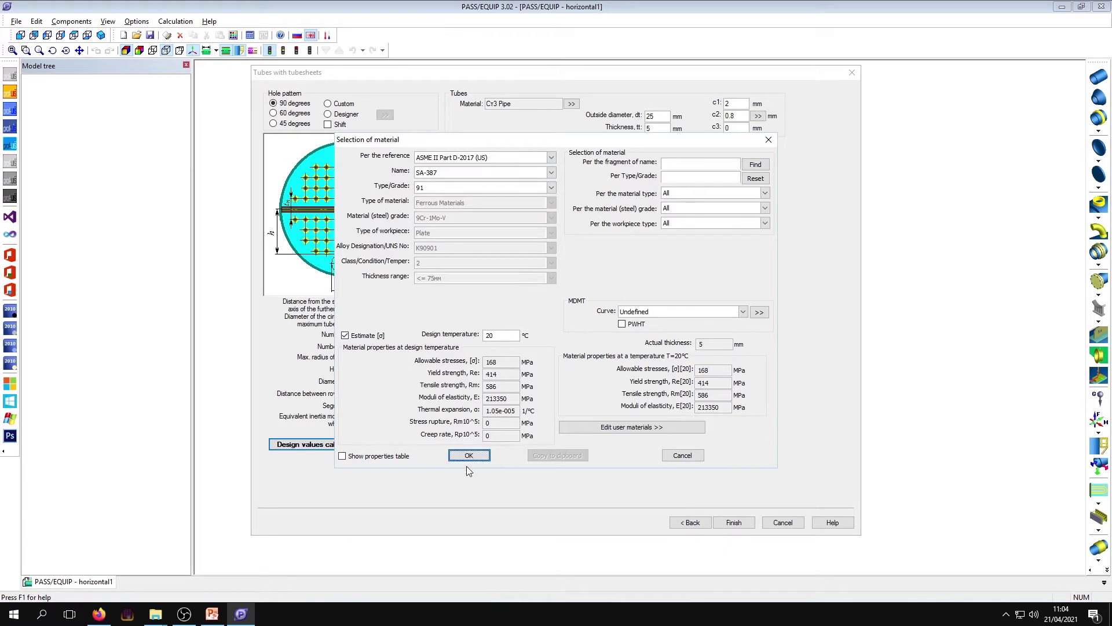
pyautogui.click(470, 456)
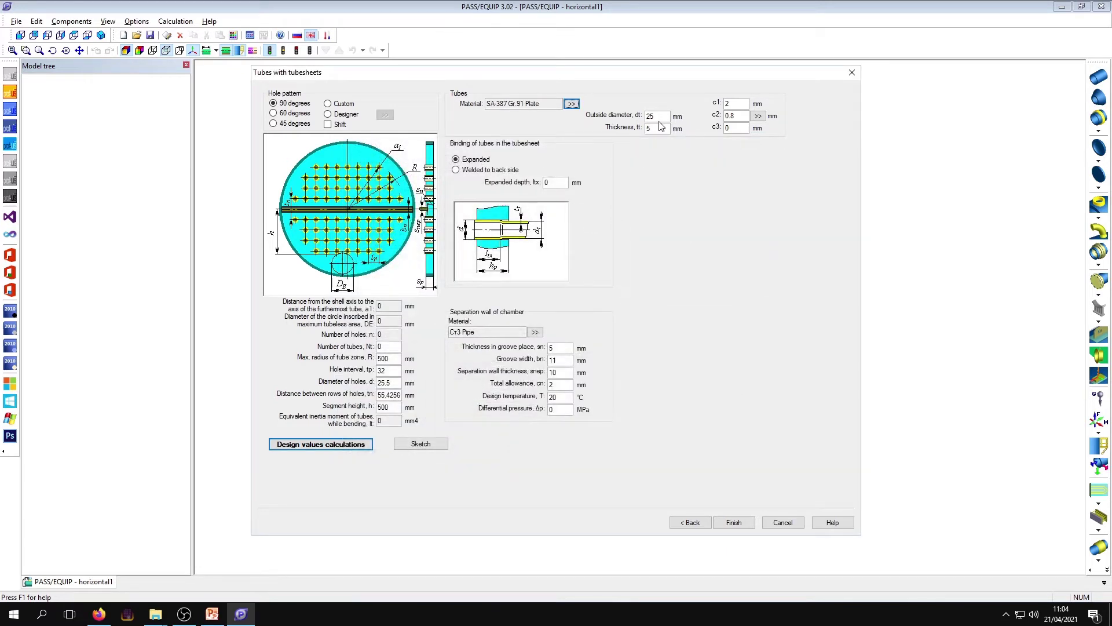
# Step: Set the tubes' wall thickness to 2 mm and bind them in the tubesheet as expanded with a 30 mm expanded depth
pyautogui.click(659, 115)
pyautogui.doubleClick(651, 129)
pyautogui.write('2')
pyautogui.click(495, 171)
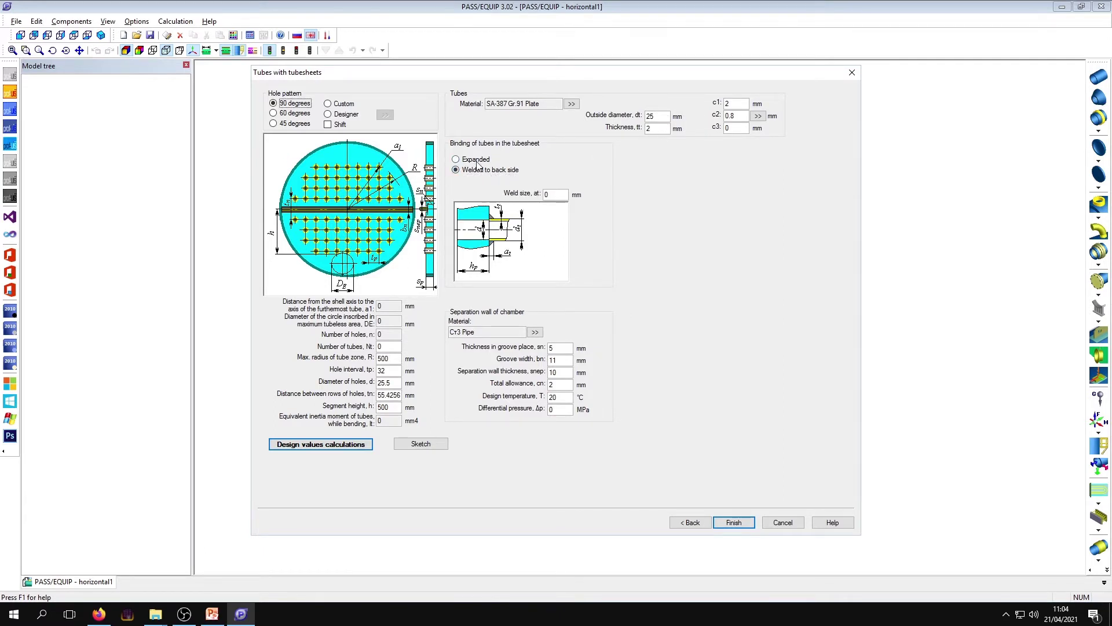
pyautogui.click(479, 160)
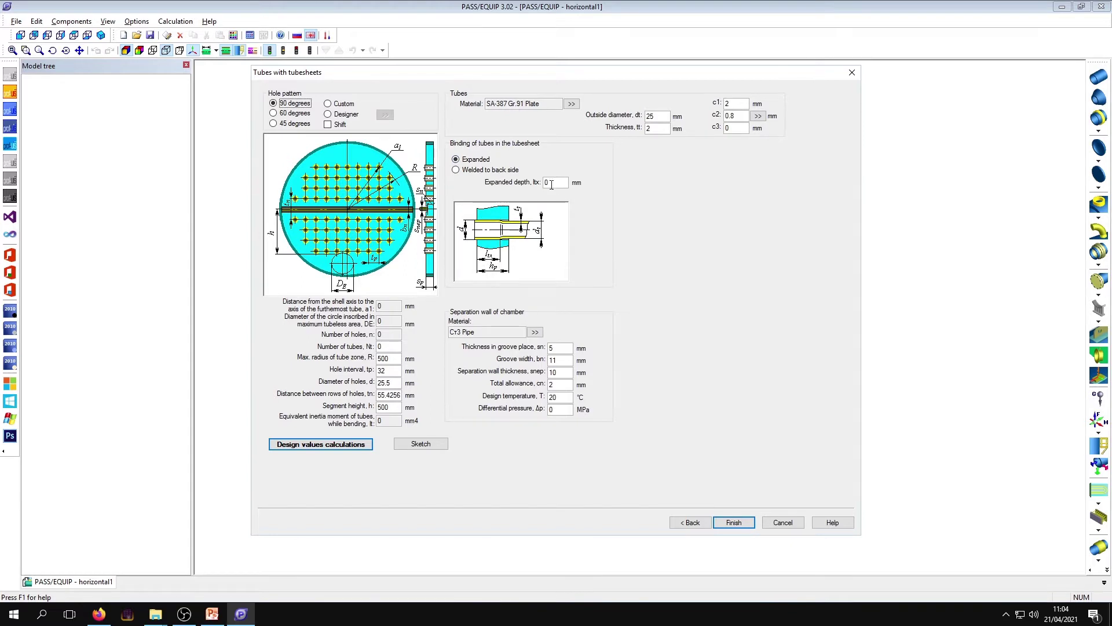
pyautogui.click(561, 185)
# Step: Set the chamber separation wall's material to SA-387 Grade 91 plate from ASME II Part D-2017 (US)
pyautogui.click(535, 332)
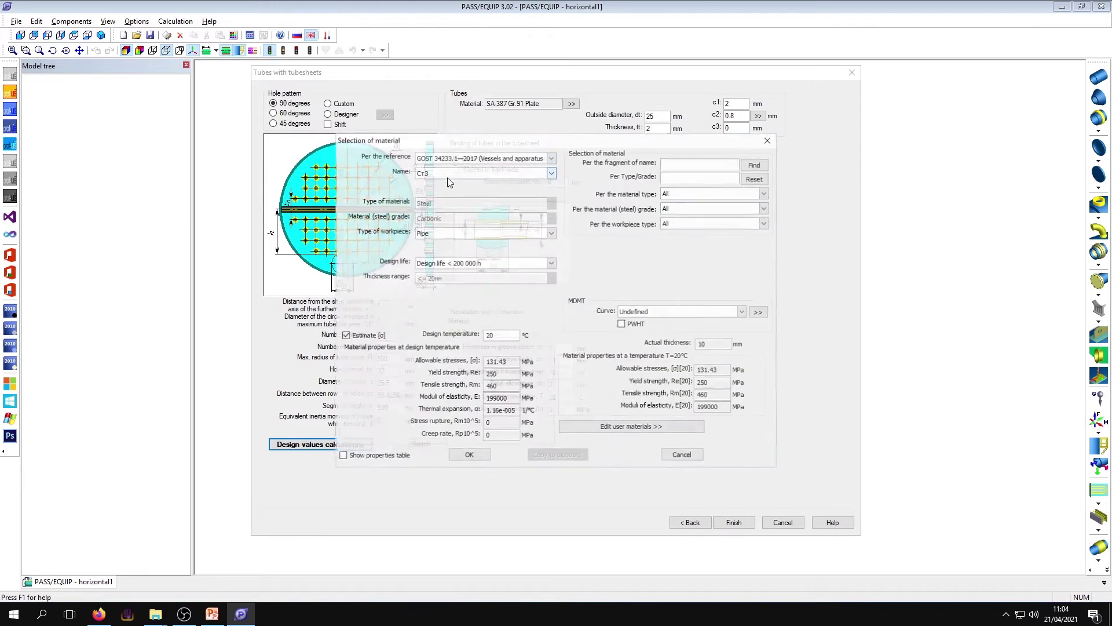
pyautogui.click(448, 158)
pyautogui.click(454, 181)
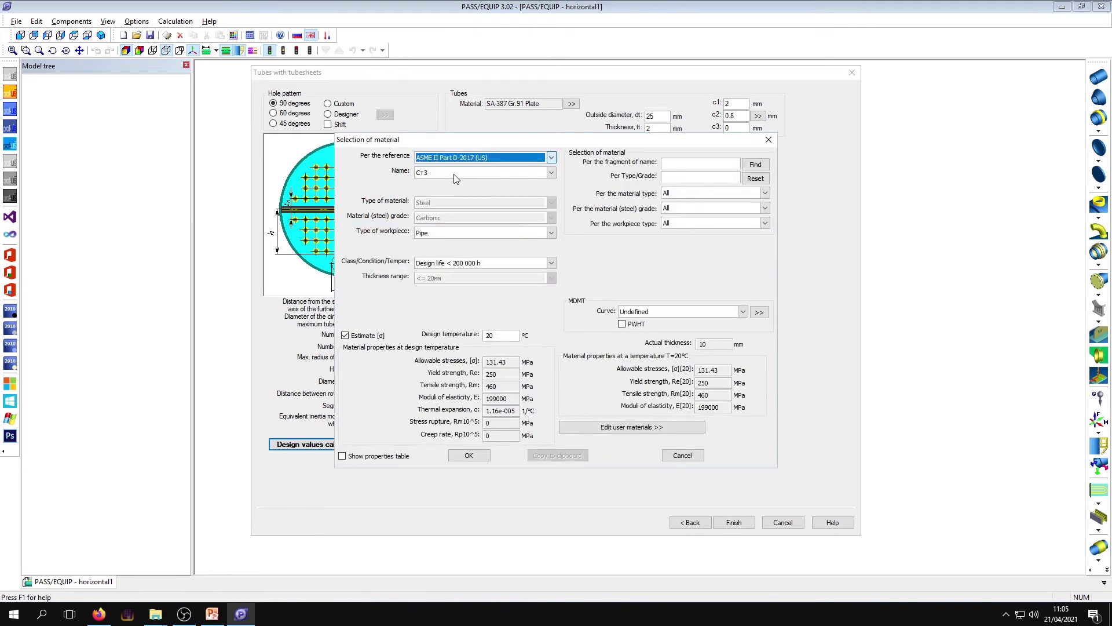
pyautogui.click(438, 174)
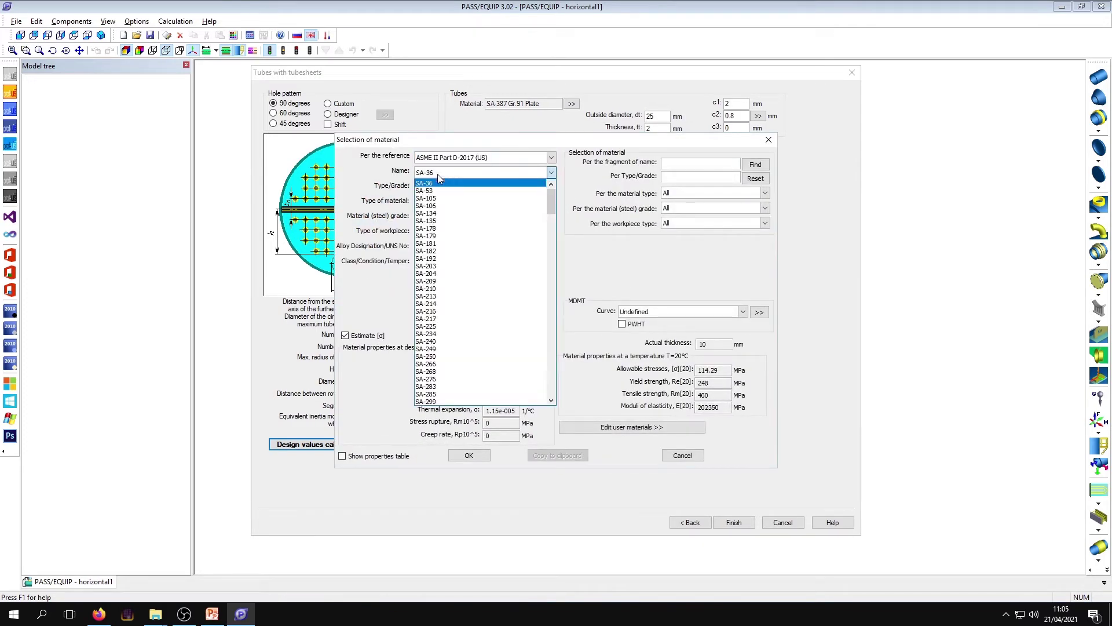
pyautogui.scroll(-5, 456, 394)
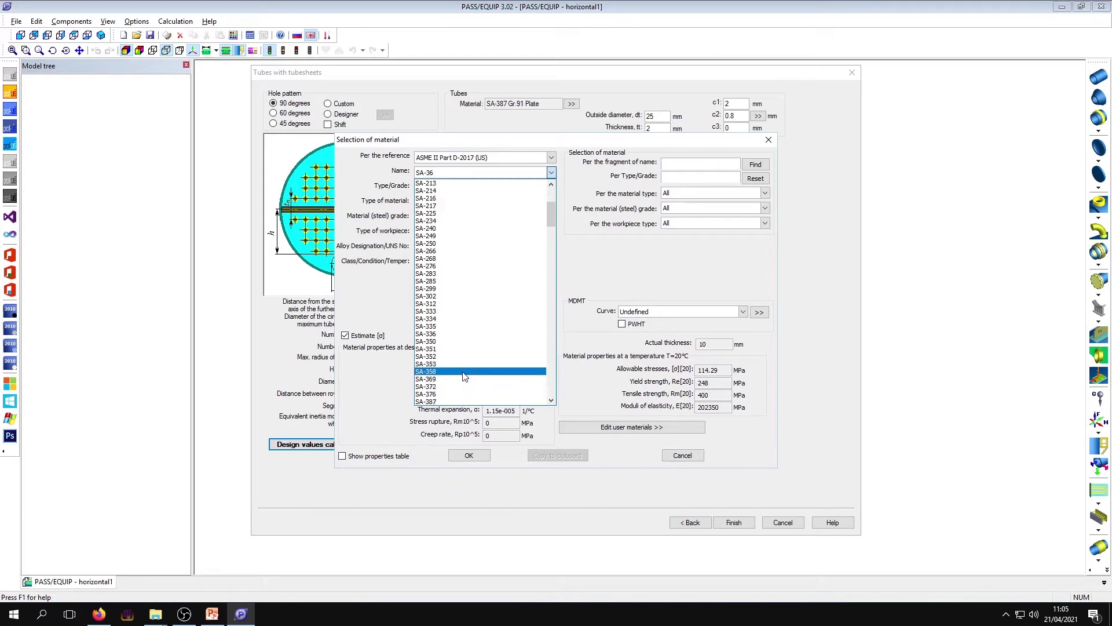
pyautogui.click(456, 402)
pyautogui.click(478, 455)
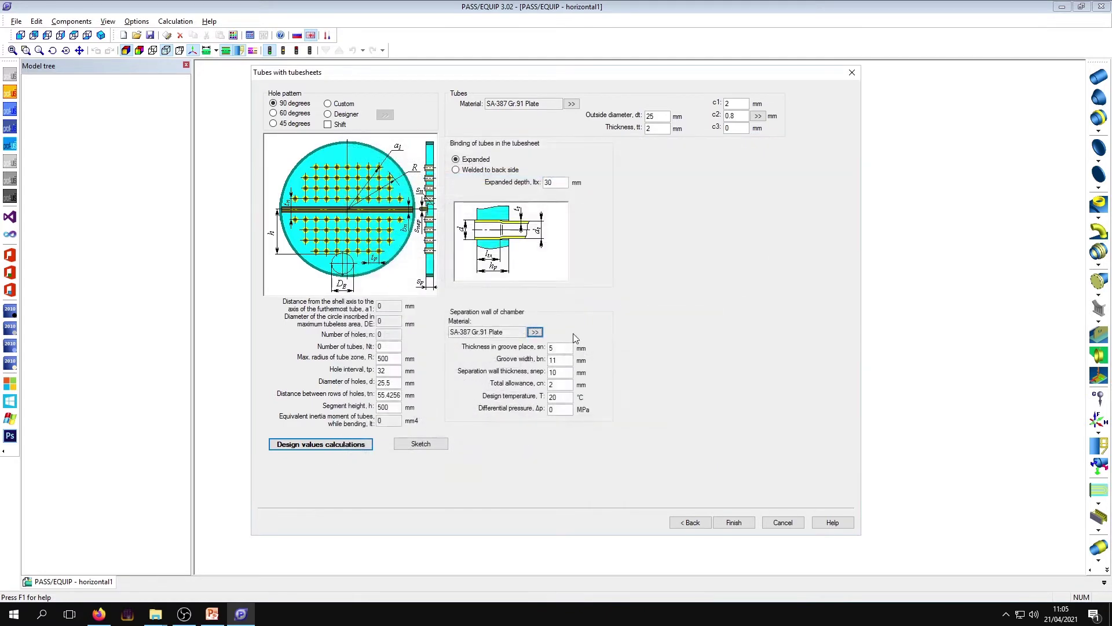
# Step: Set the separation wall's thickness in groove place to 30 mm and its differential pressure to 0.1 MPa
pyautogui.click(573, 349)
pyautogui.write('30')
pyautogui.click(555, 411)
# Step: Switch the hole pattern to Designer and lay out the tubesheet holes by triangles
pyautogui.click(338, 117)
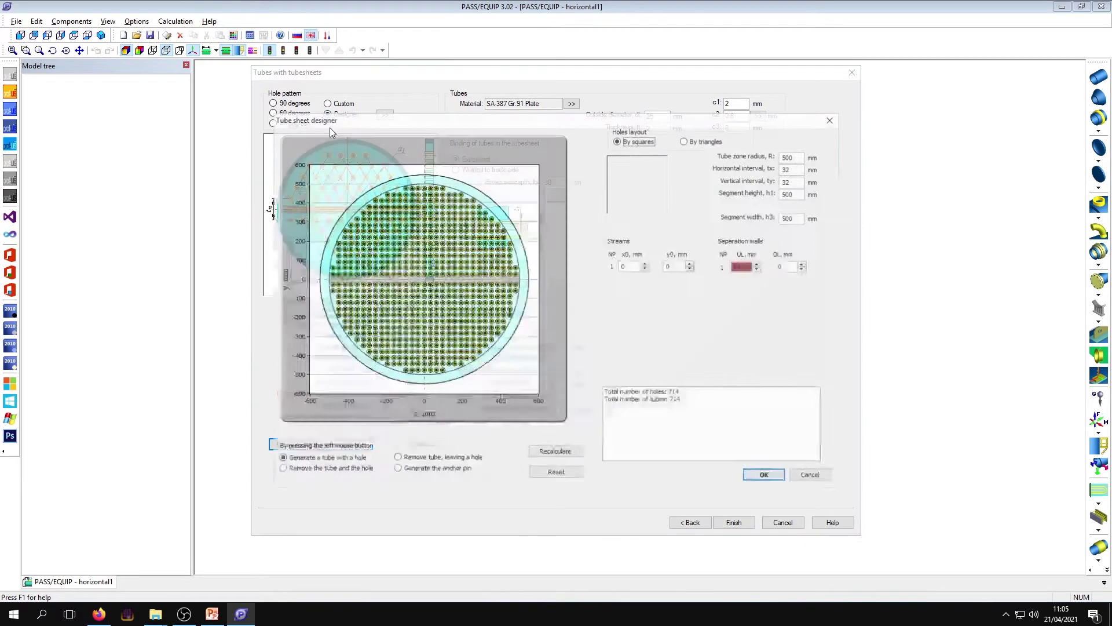
pyautogui.moveTo(427, 122); pyautogui.dragTo(435, 110)
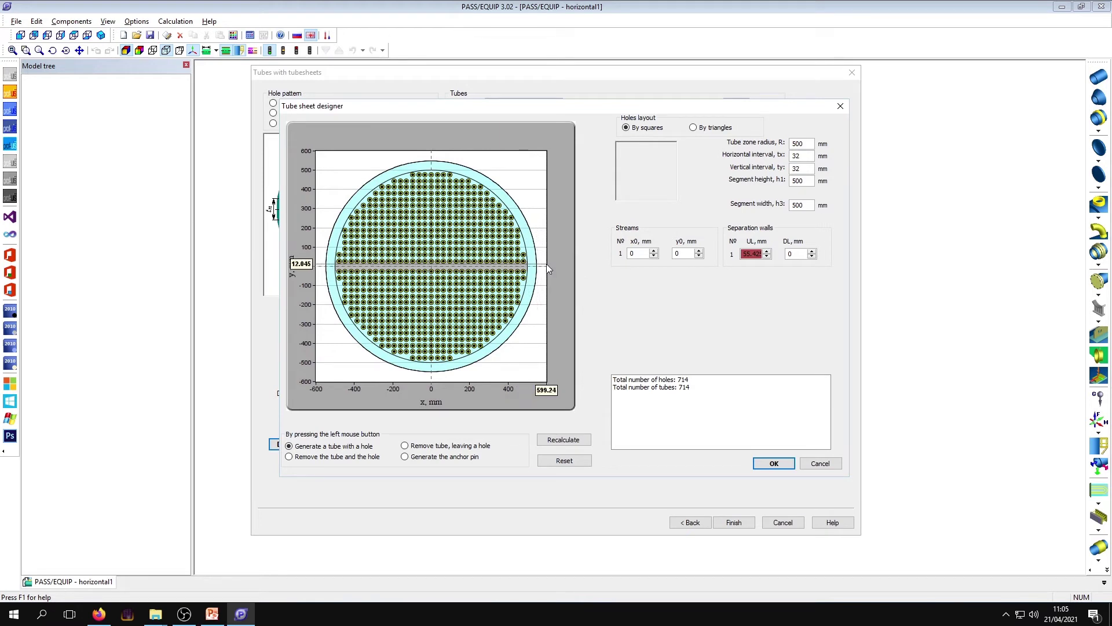
pyautogui.click(694, 128)
pyautogui.click(656, 128)
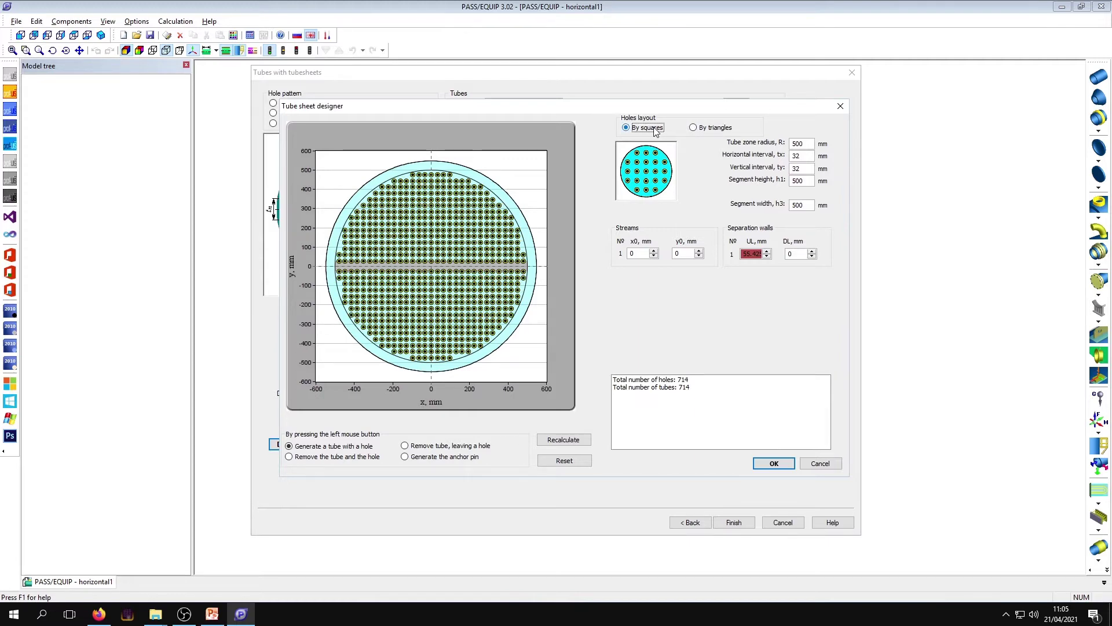
pyautogui.click(711, 127)
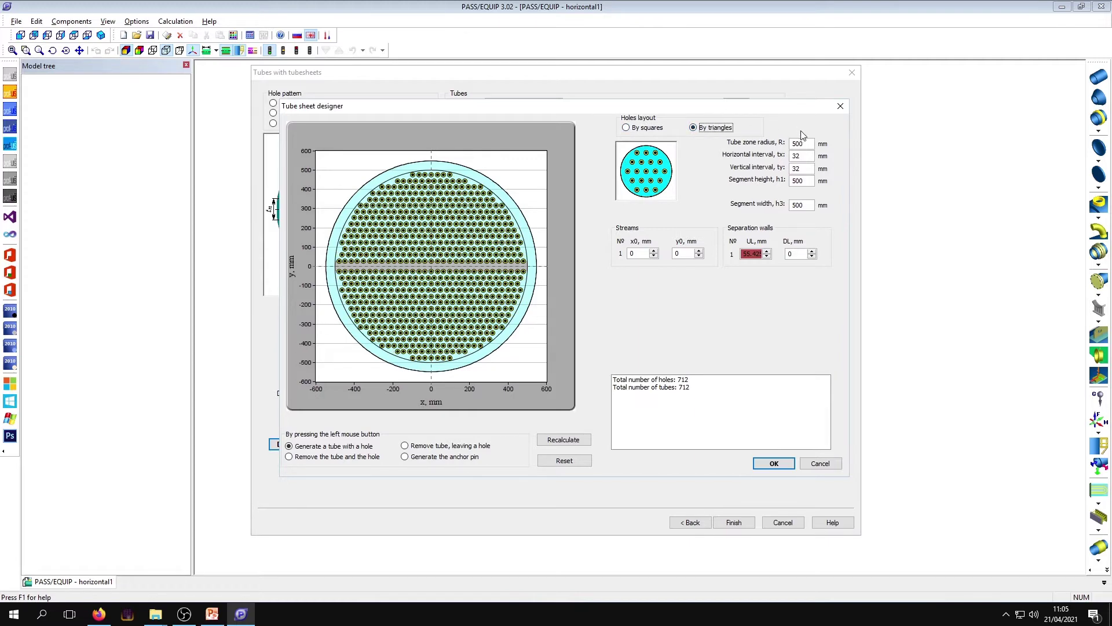
# Step: Set the tube zone radius to 400 mm and both the horizontal and vertical hole intervals to 60 mm
pyautogui.doubleClick(801, 143)
pyautogui.click(806, 147)
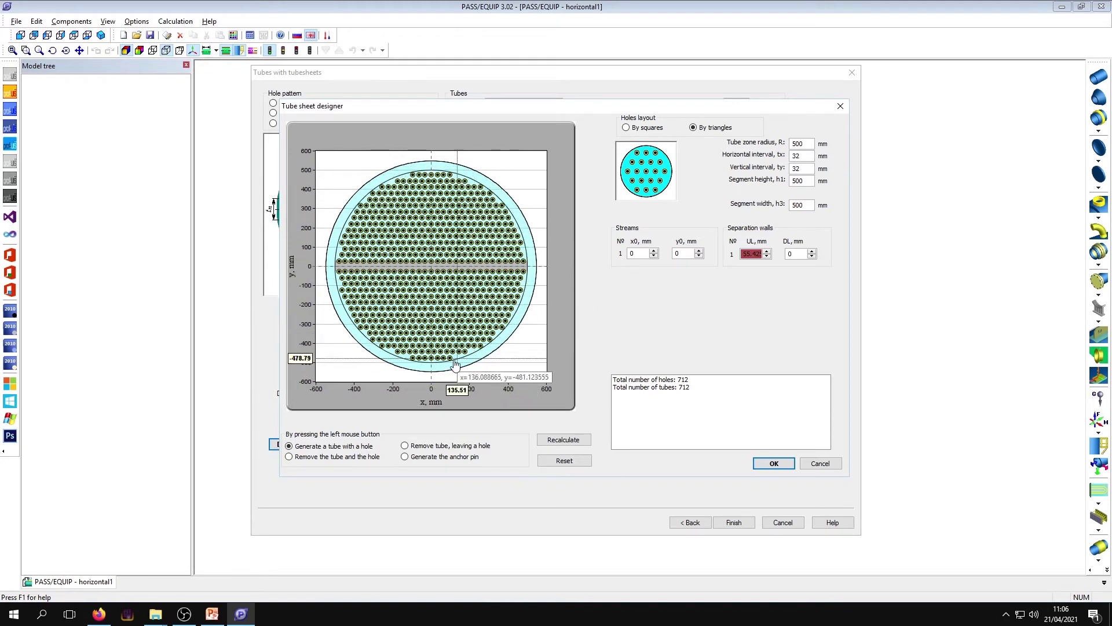
pyautogui.click(812, 158)
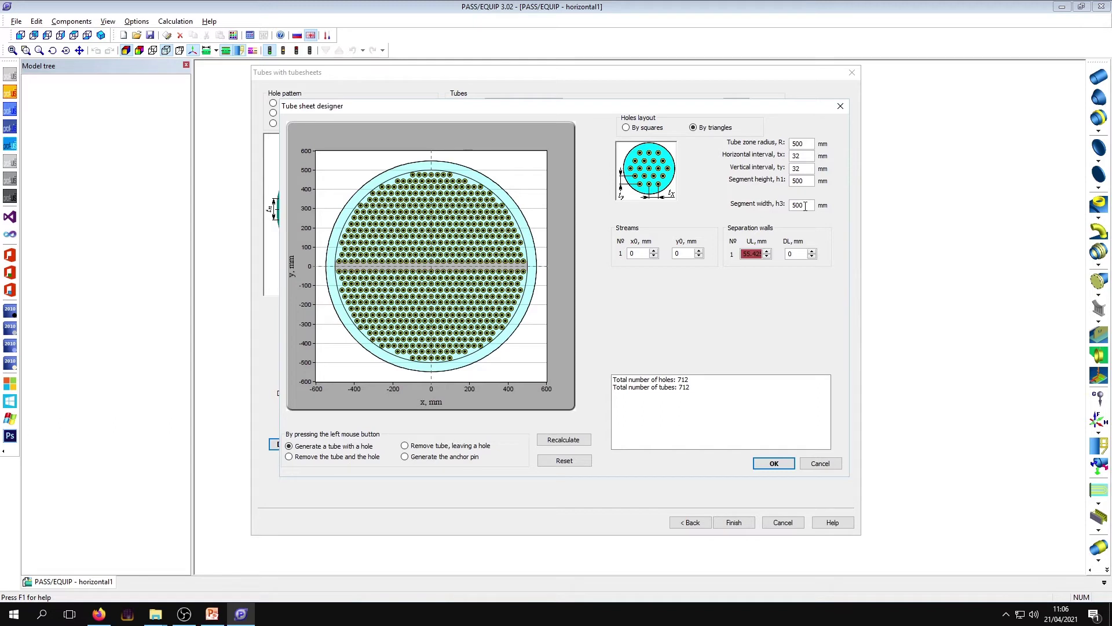
pyautogui.click(804, 180)
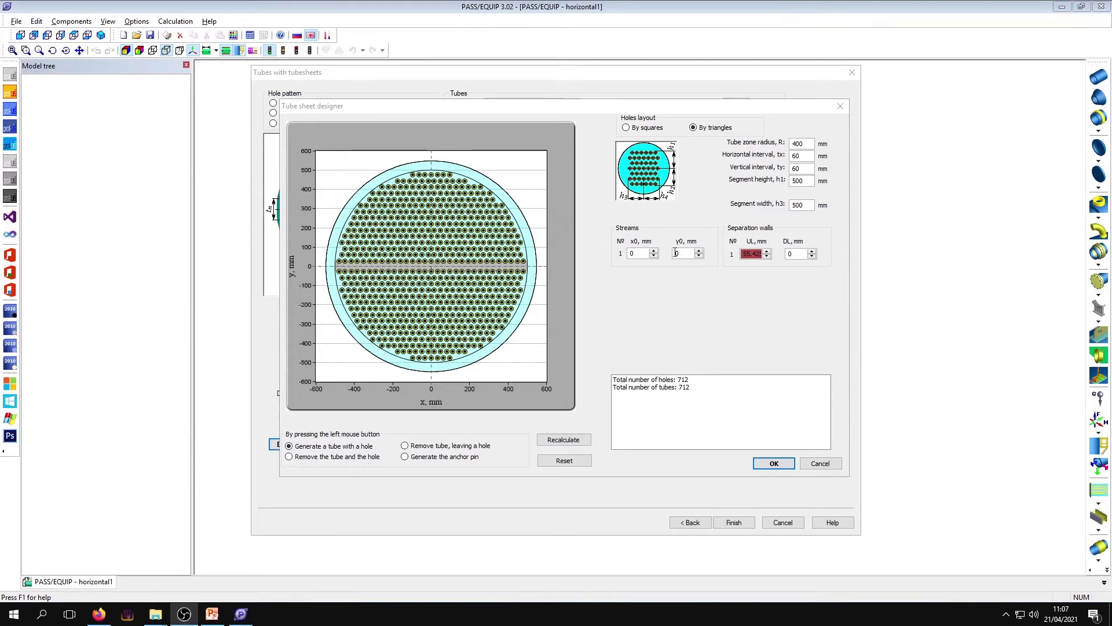
# Step: Check the stream and separation wall offset parameters, and accept the recalculated tubesheet layout
pyautogui.click(643, 253)
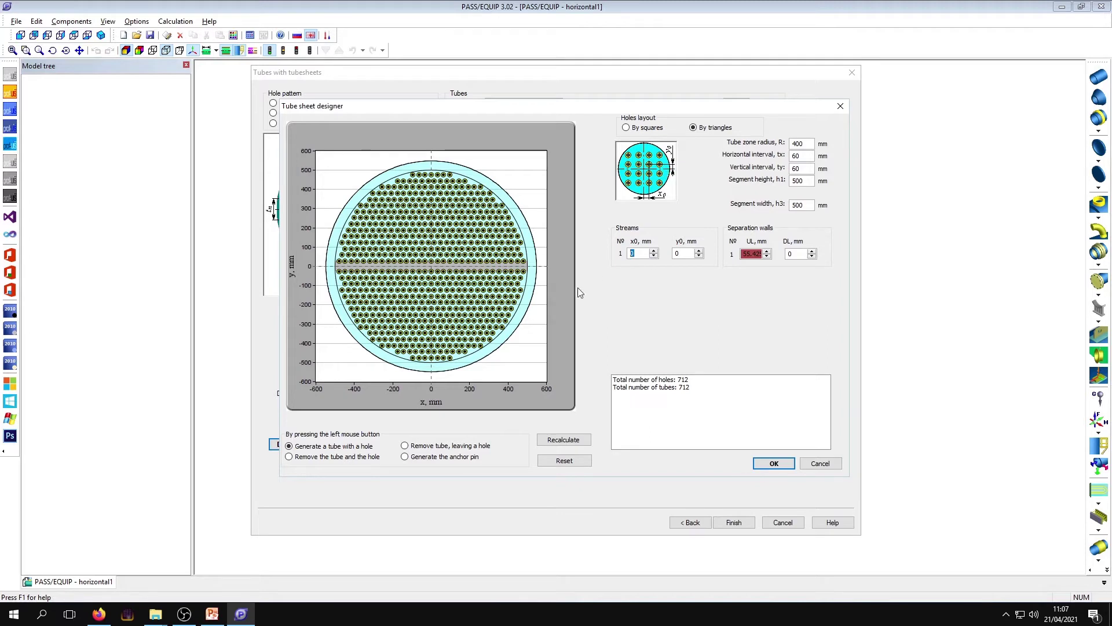
pyautogui.click(803, 255)
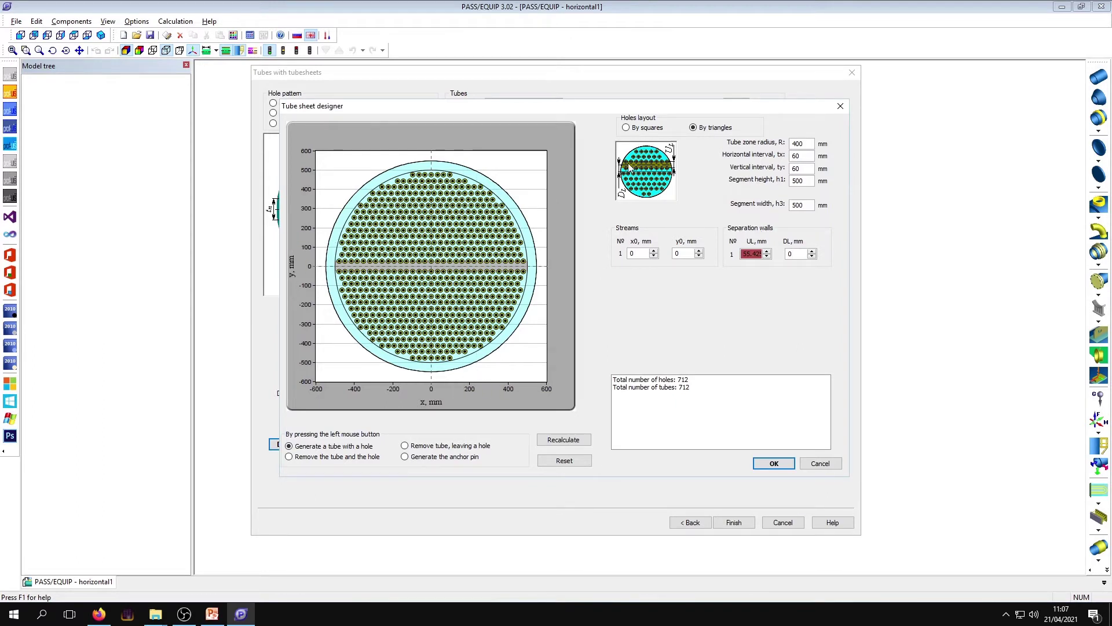
pyautogui.click(685, 254)
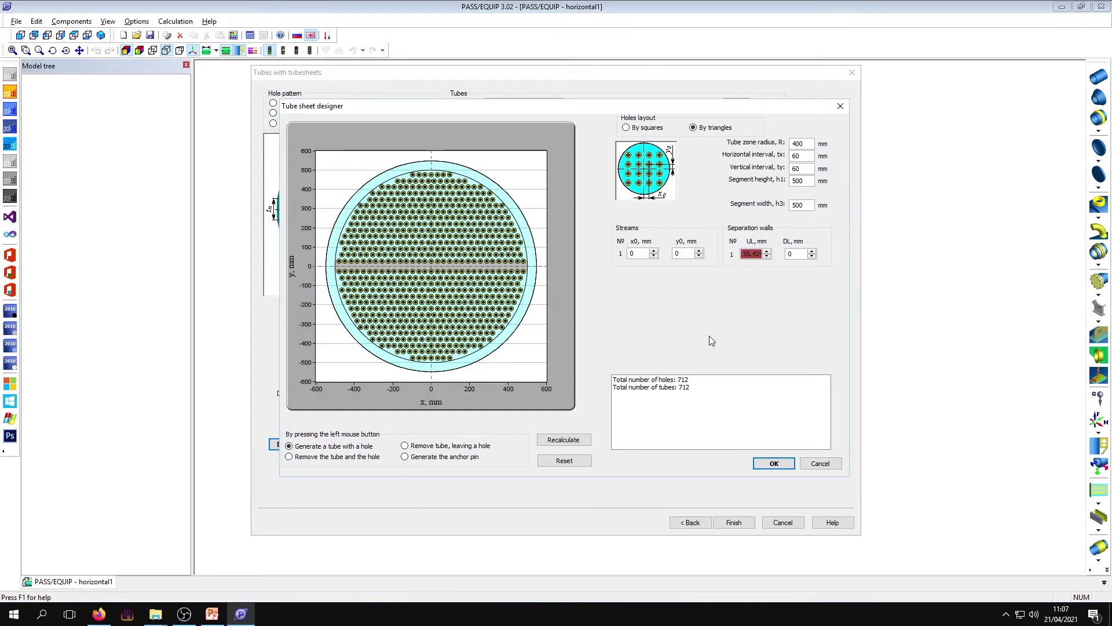
pyautogui.click(562, 441)
pyautogui.click(792, 466)
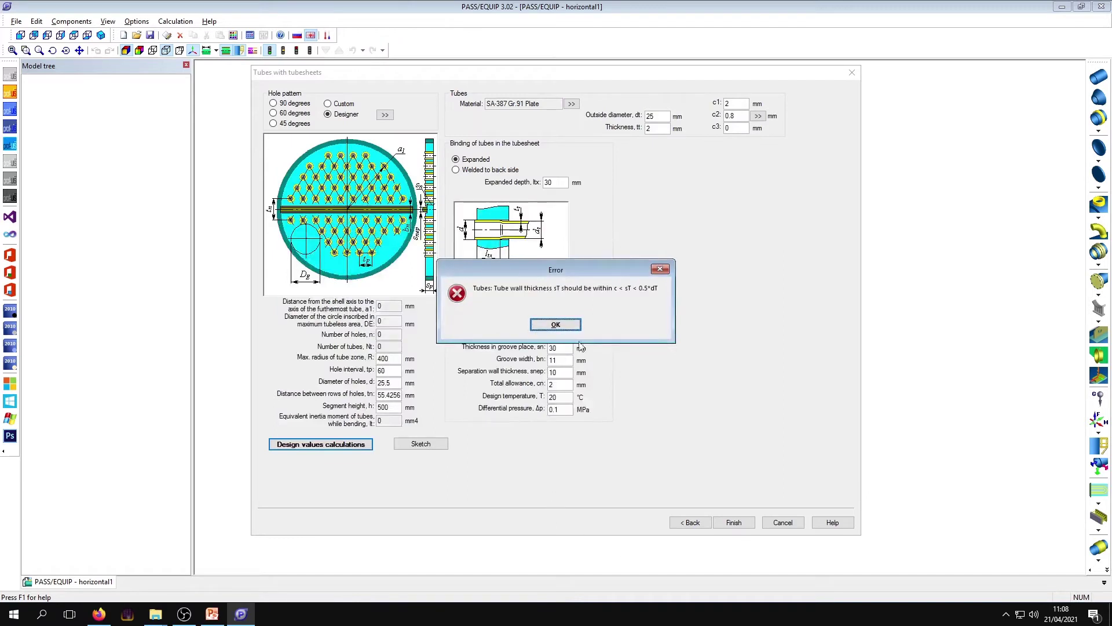
# Step: Correct the tubes' wall thickness to 3 mm and accept the heat exchanger data
pyautogui.click(555, 324)
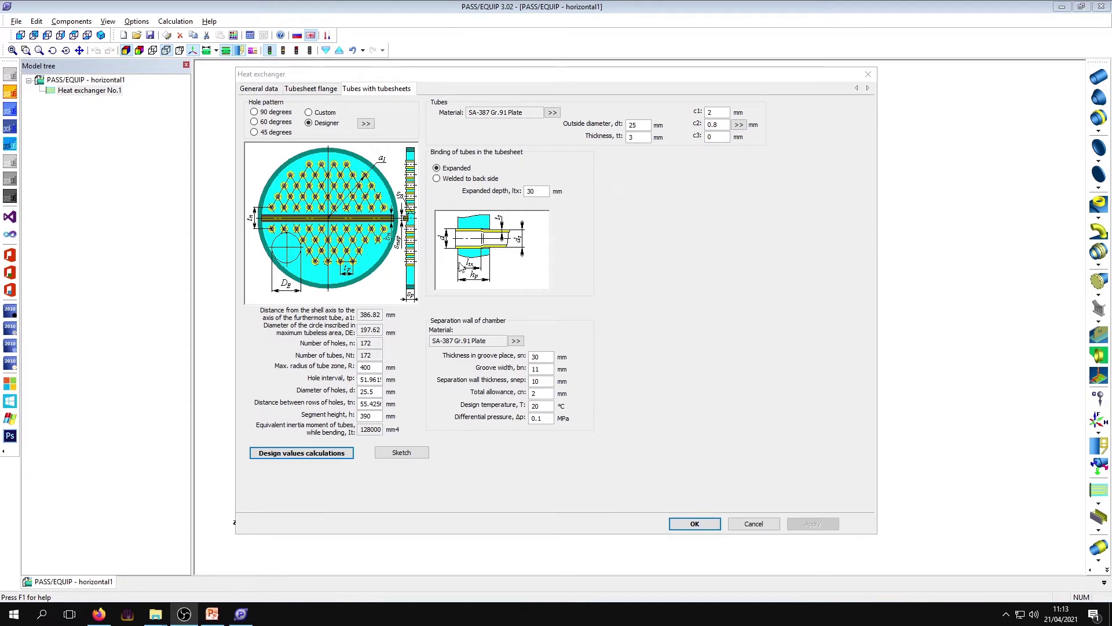
pyautogui.click(696, 524)
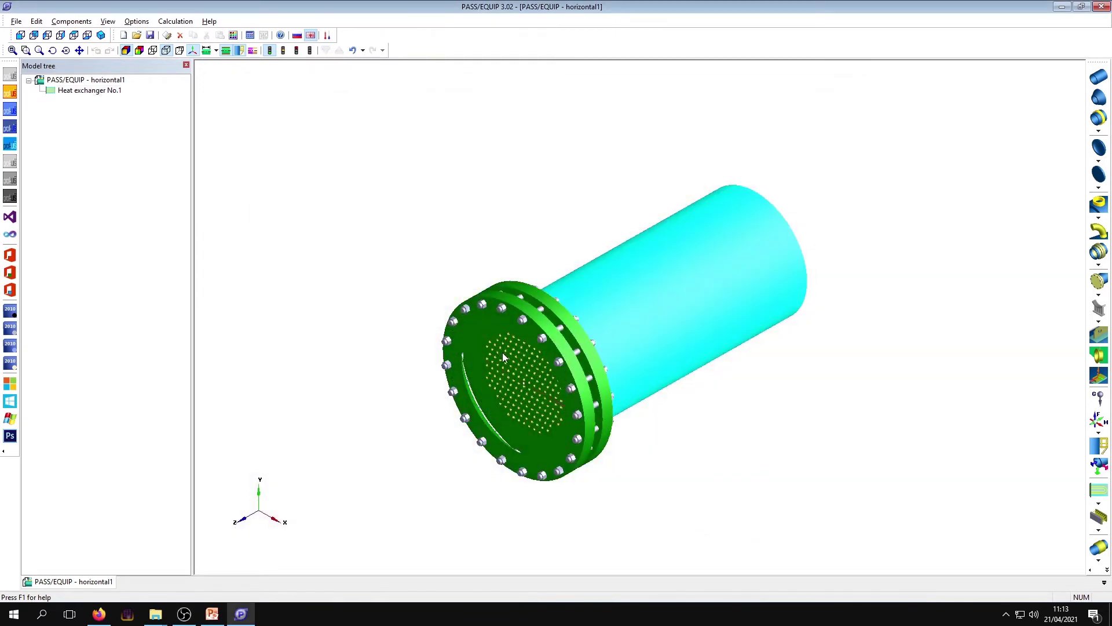
# Step: Show the heat exchanger model as transparent and examine its tube bundle and baffles from several sides
pyautogui.click(140, 51)
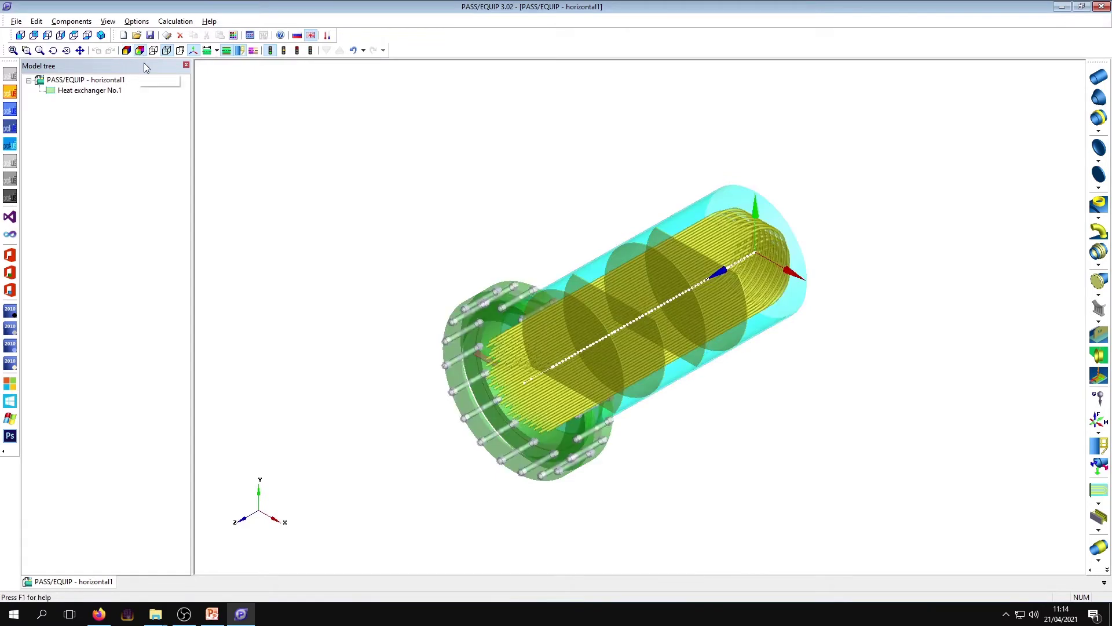
pyautogui.click(53, 51)
pyautogui.moveTo(633, 459); pyautogui.dragTo(609, 226)
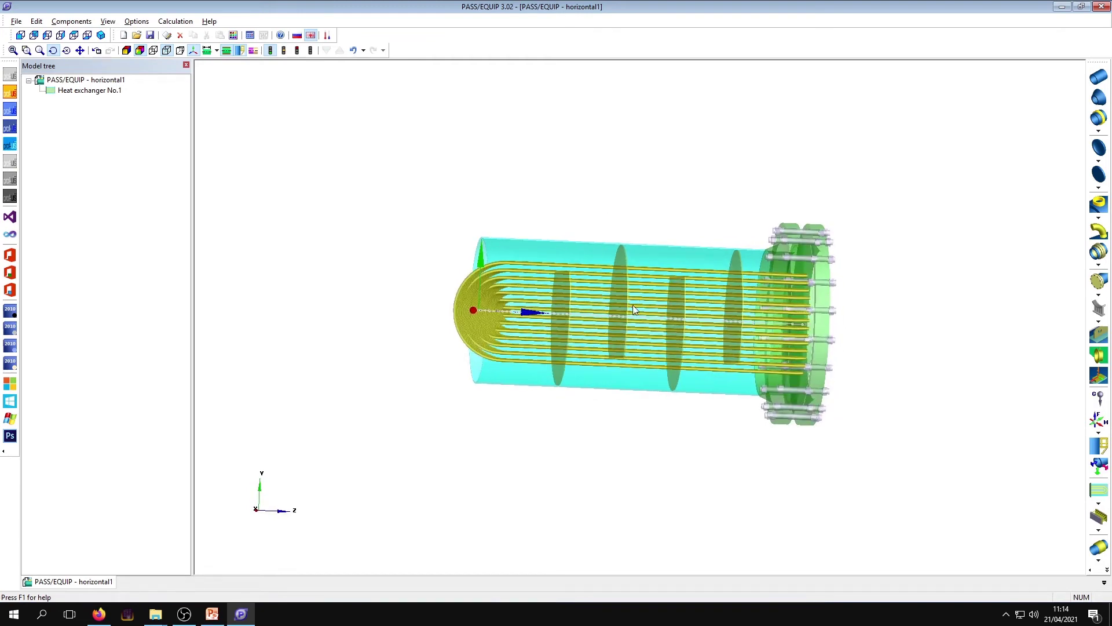
pyautogui.moveTo(592, 345); pyautogui.dragTo(641, 435)
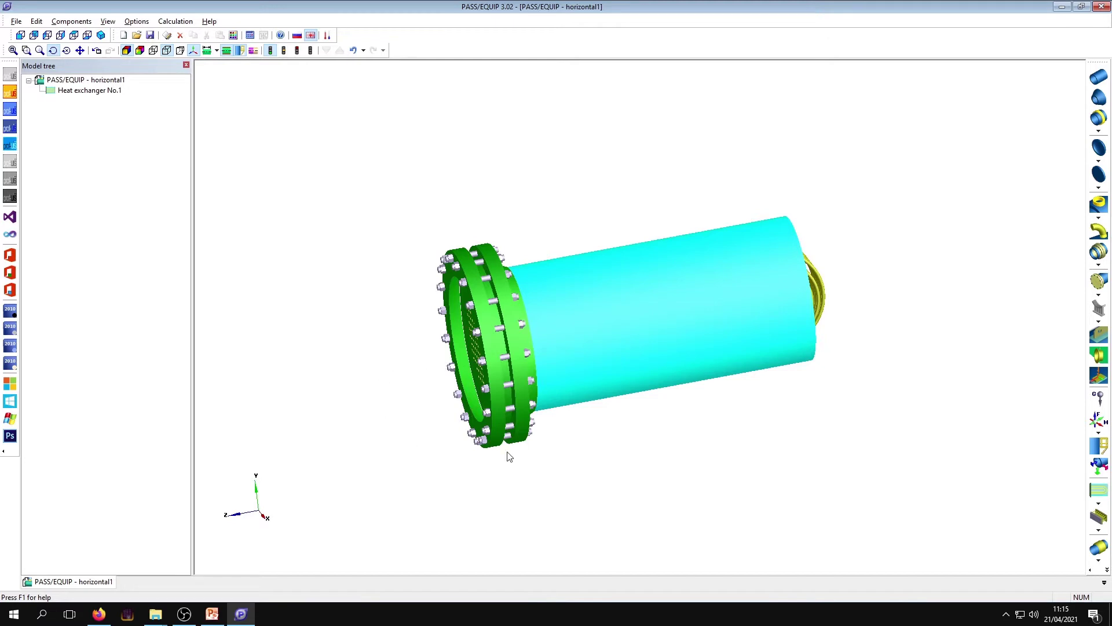
# Step: Start a new cylindrical shell attached to the end of Heat exchanger No.1
pyautogui.click(88, 91)
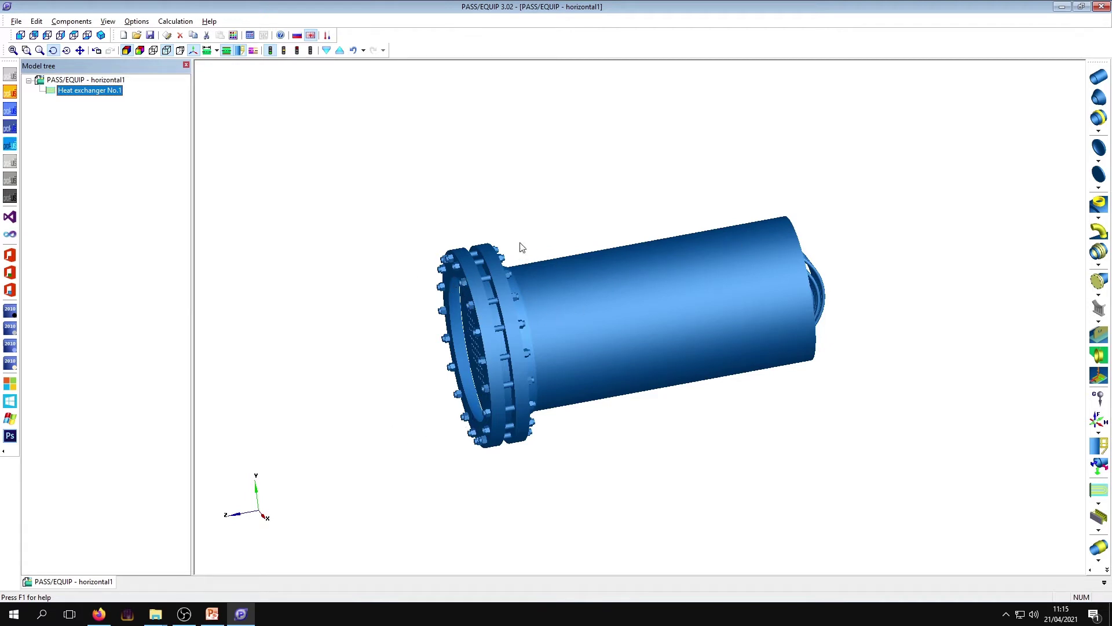
pyautogui.click(1099, 79)
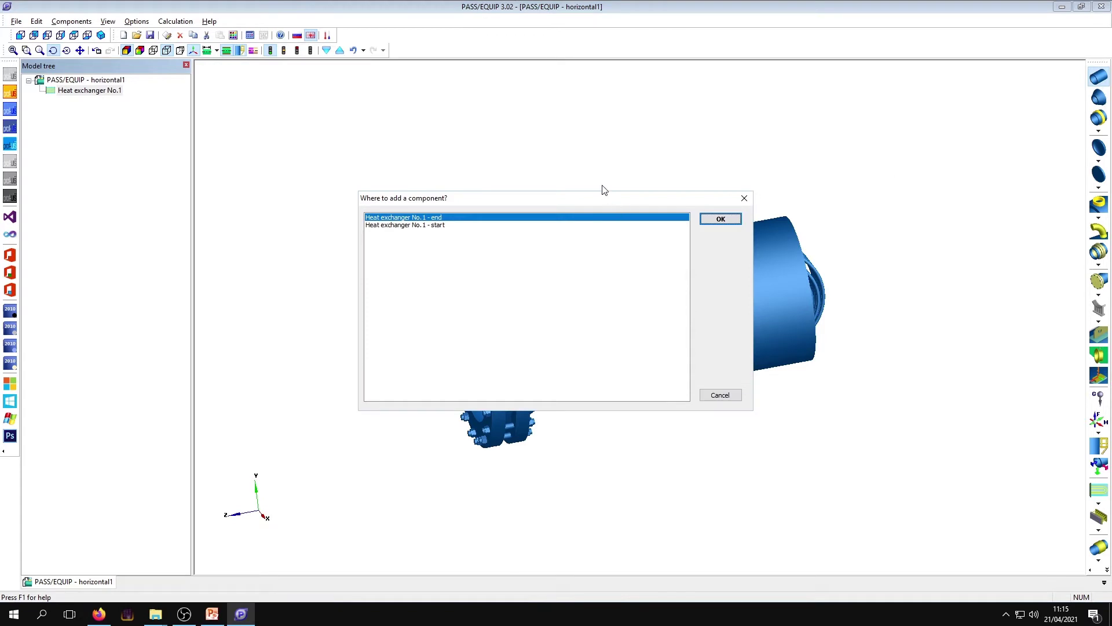
pyautogui.moveTo(591, 202); pyautogui.dragTo(522, 47)
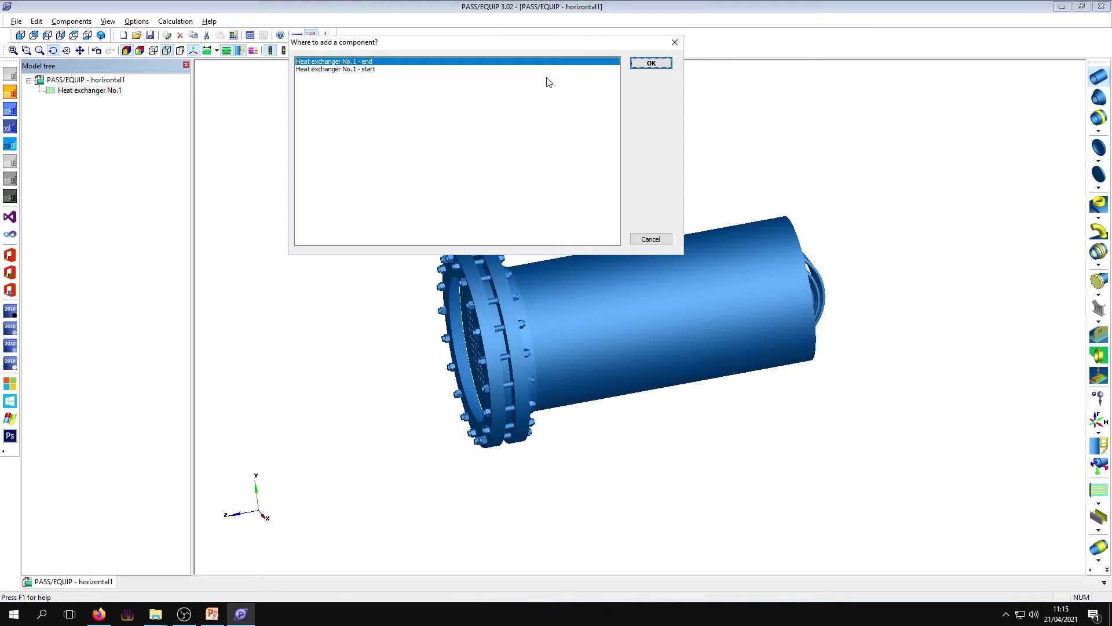
pyautogui.click(651, 63)
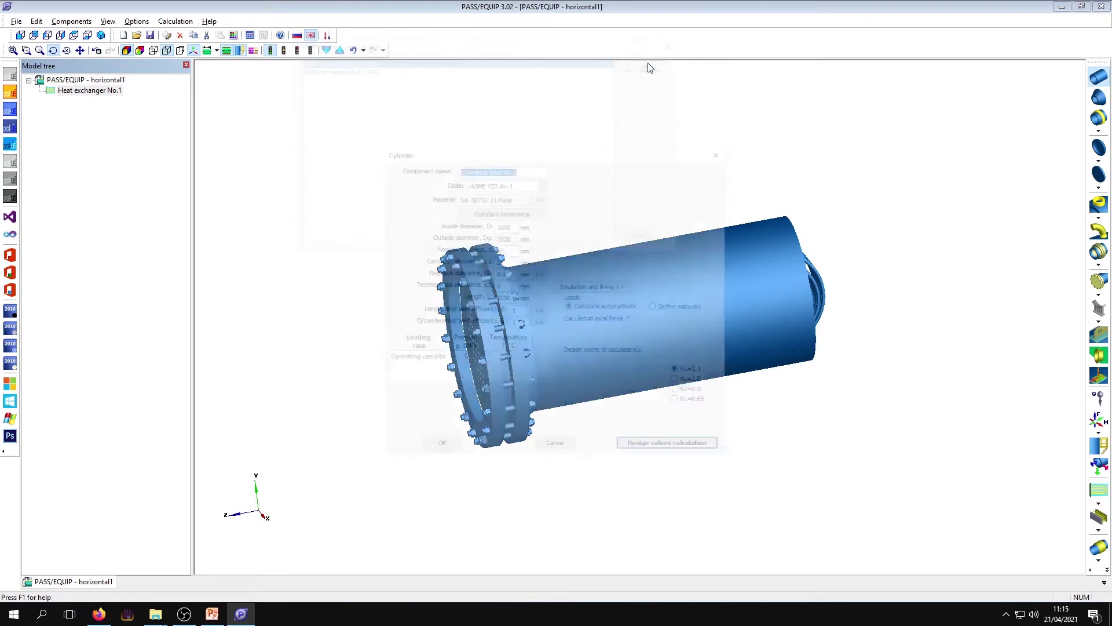
pyautogui.moveTo(545, 149); pyautogui.dragTo(262, 103)
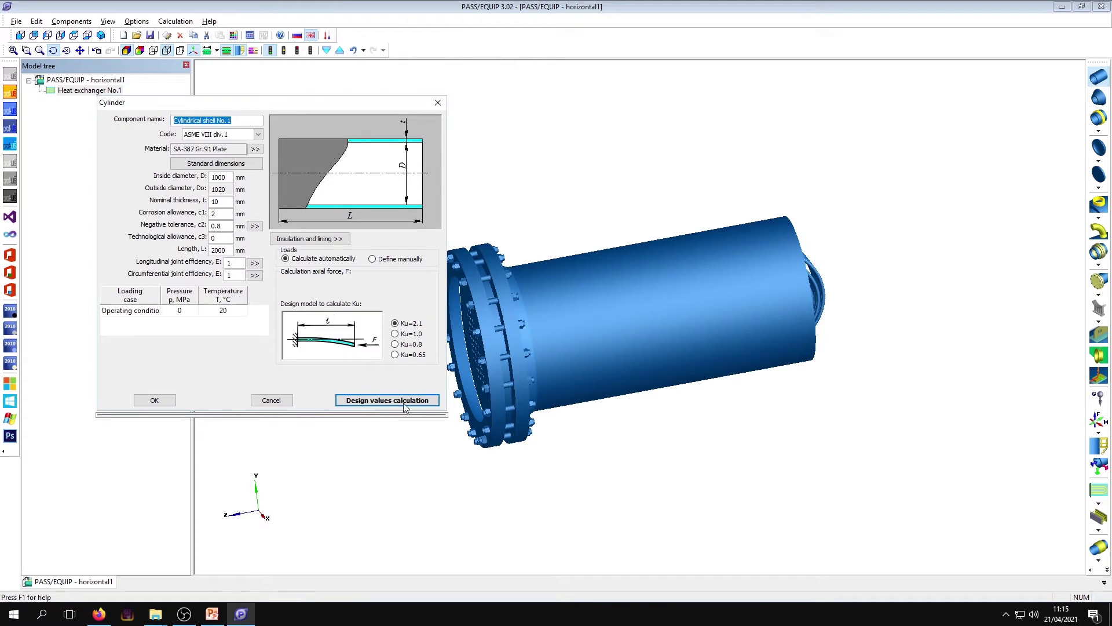
# Step: Set the cylindrical shell's negative tolerance to 0 mm, its length to 500 mm and its operating pressure to 0.1 MPa
pyautogui.doubleClick(223, 176)
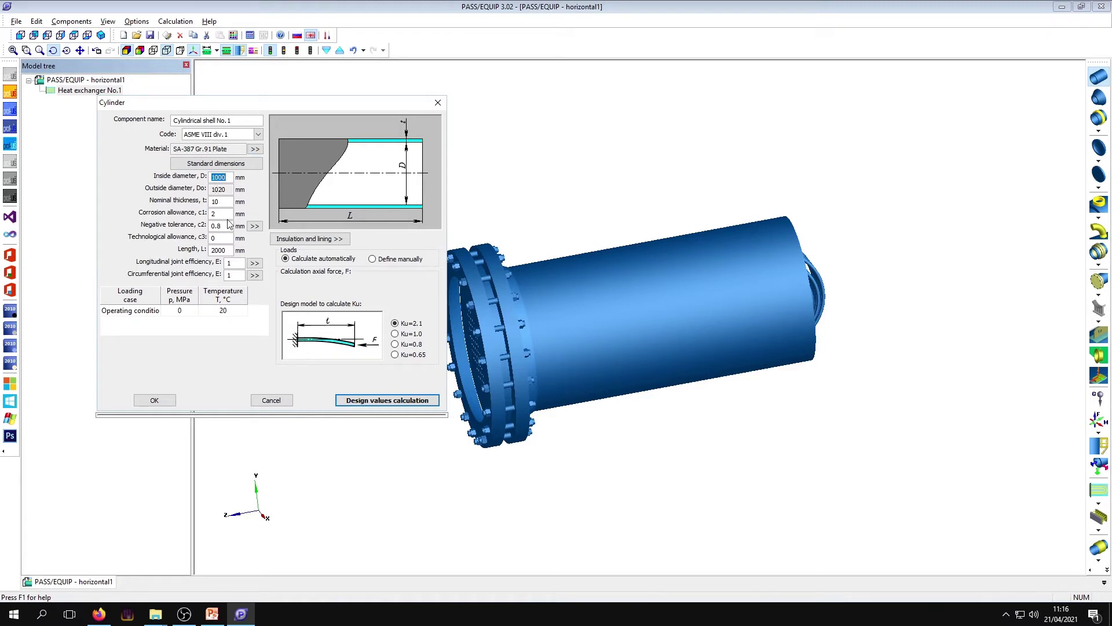
pyautogui.doubleClick(216, 226)
pyautogui.write('0')
pyautogui.doubleClick(227, 249)
pyautogui.write('5')
pyautogui.click(179, 311)
# Step: Check the shell's material and code options, keeping ASME VIII div.1, and accept the shell with the pressure change applied to dependent components
pyautogui.click(255, 148)
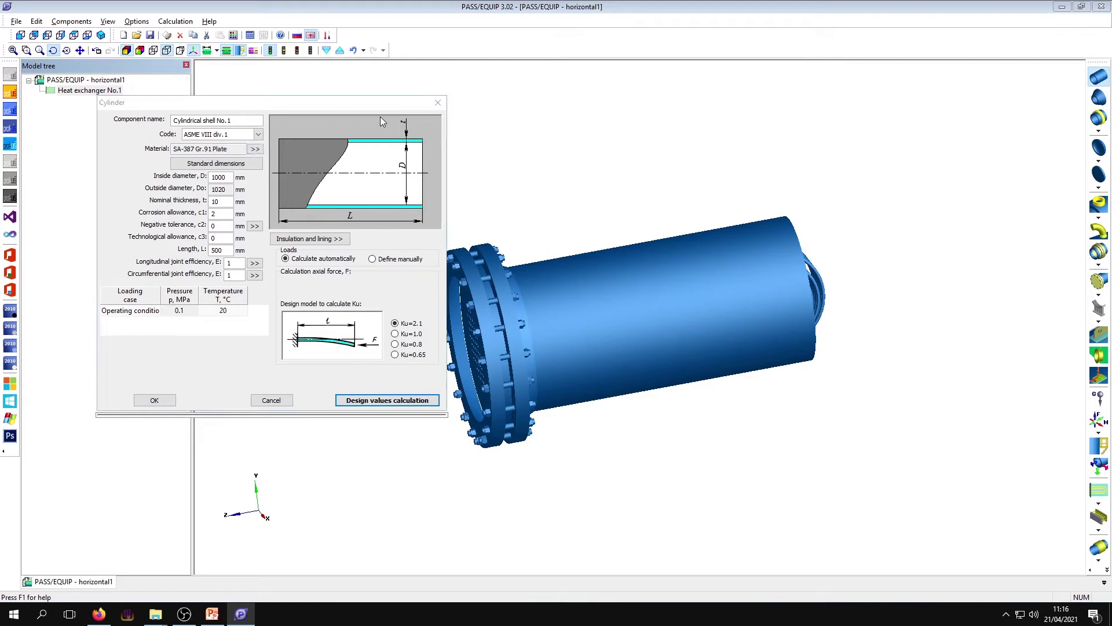
pyautogui.click(484, 93)
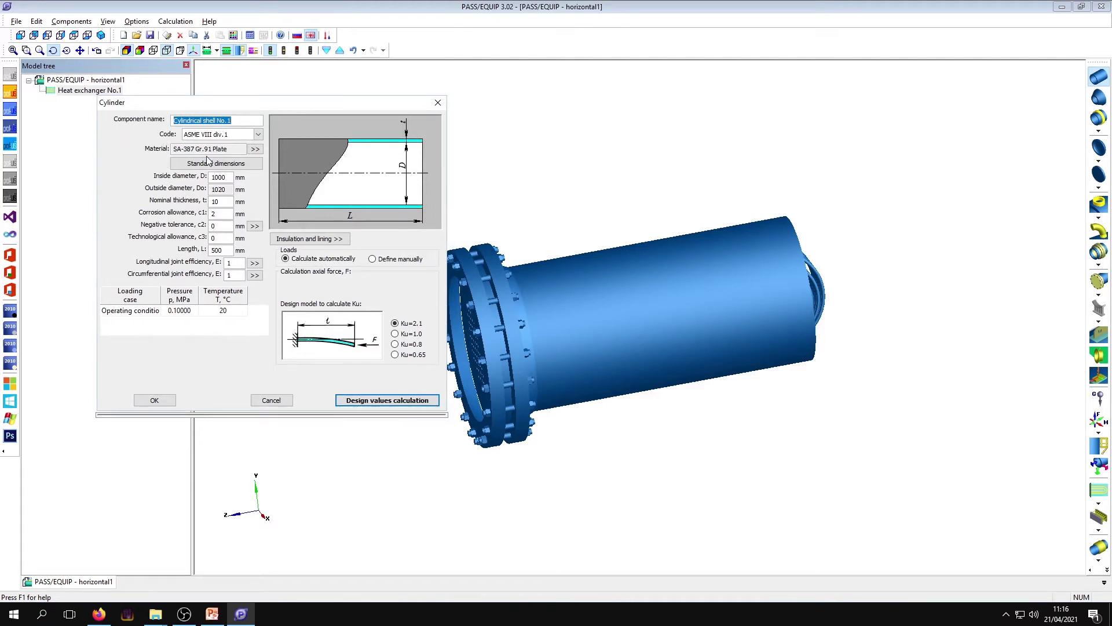
pyautogui.click(219, 134)
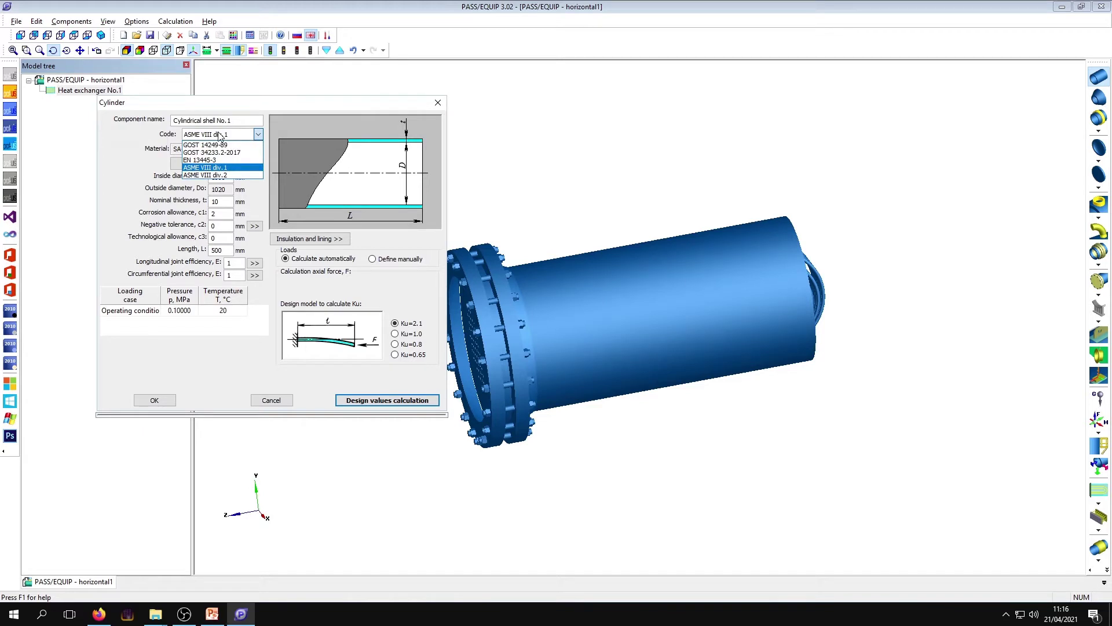
pyautogui.click(220, 134)
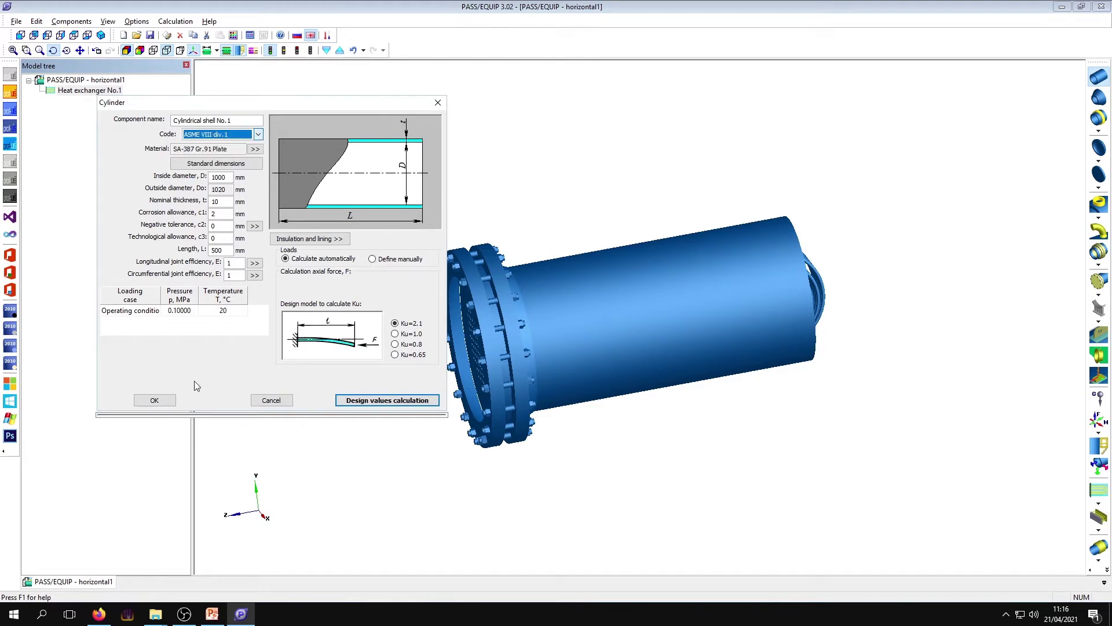
pyautogui.click(154, 399)
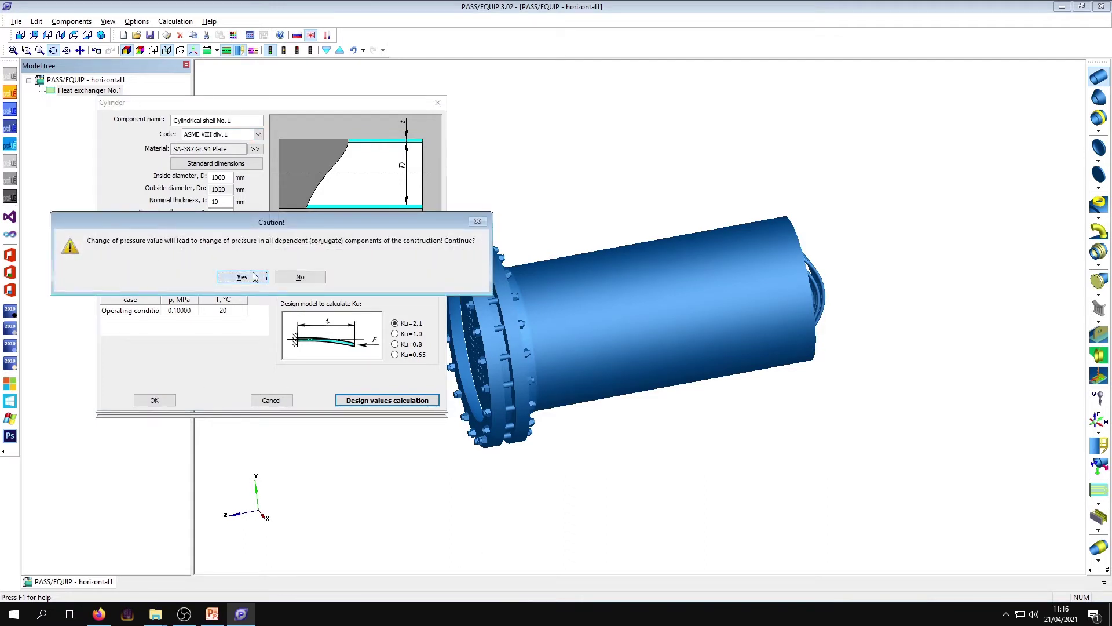
pyautogui.click(242, 277)
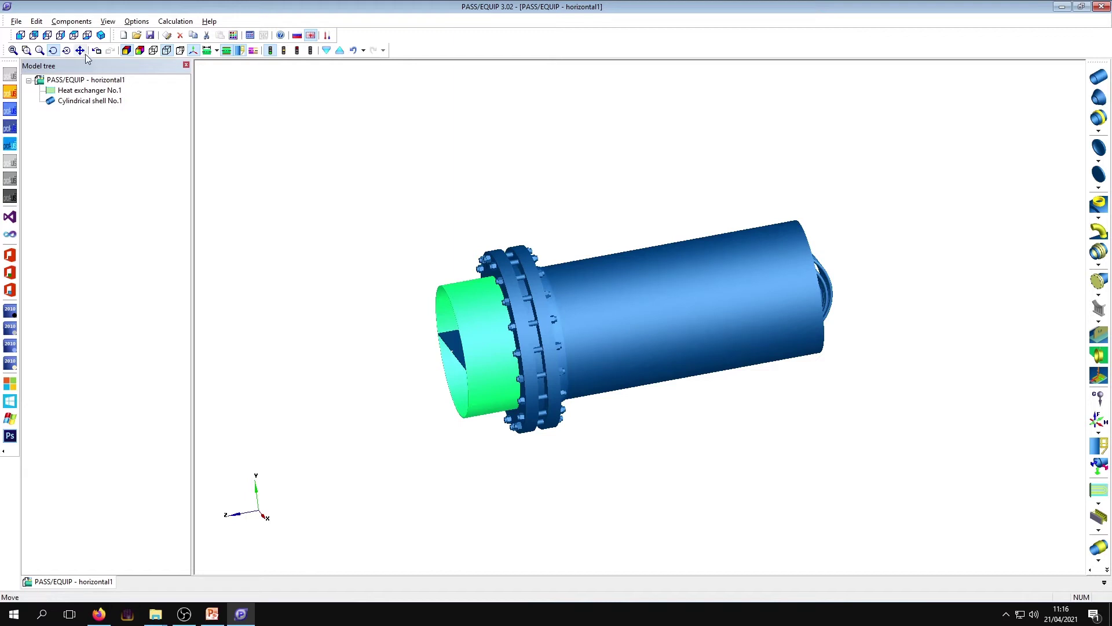
pyautogui.moveTo(671, 276); pyautogui.dragTo(778, 245)
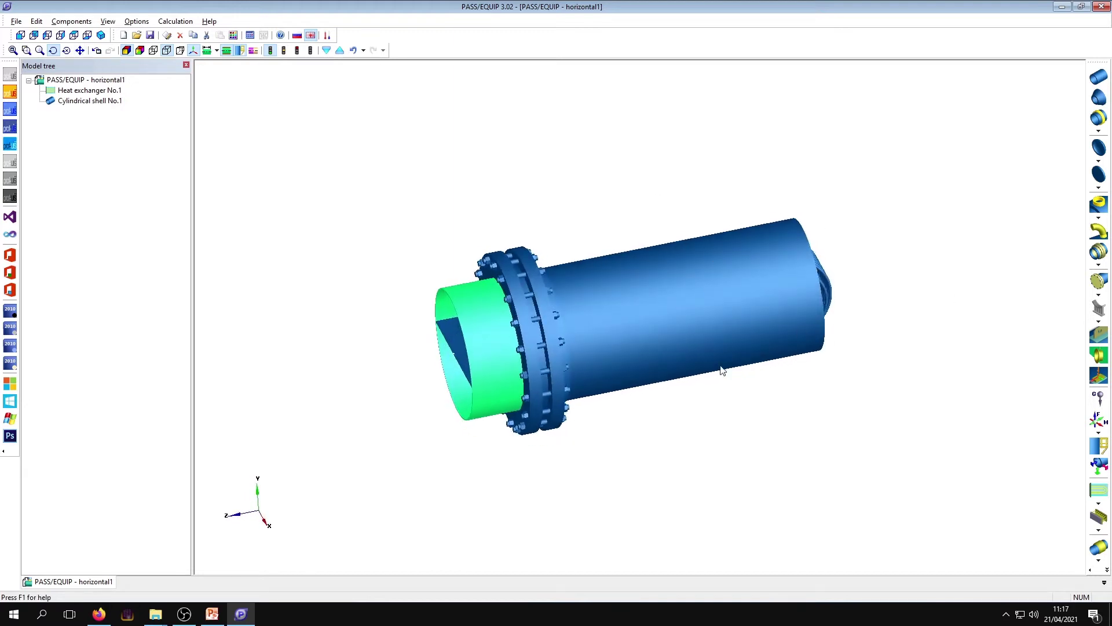
# Step: Start a regular nozzle attached to the shell of Heat exchanger No.1
pyautogui.click(74, 93)
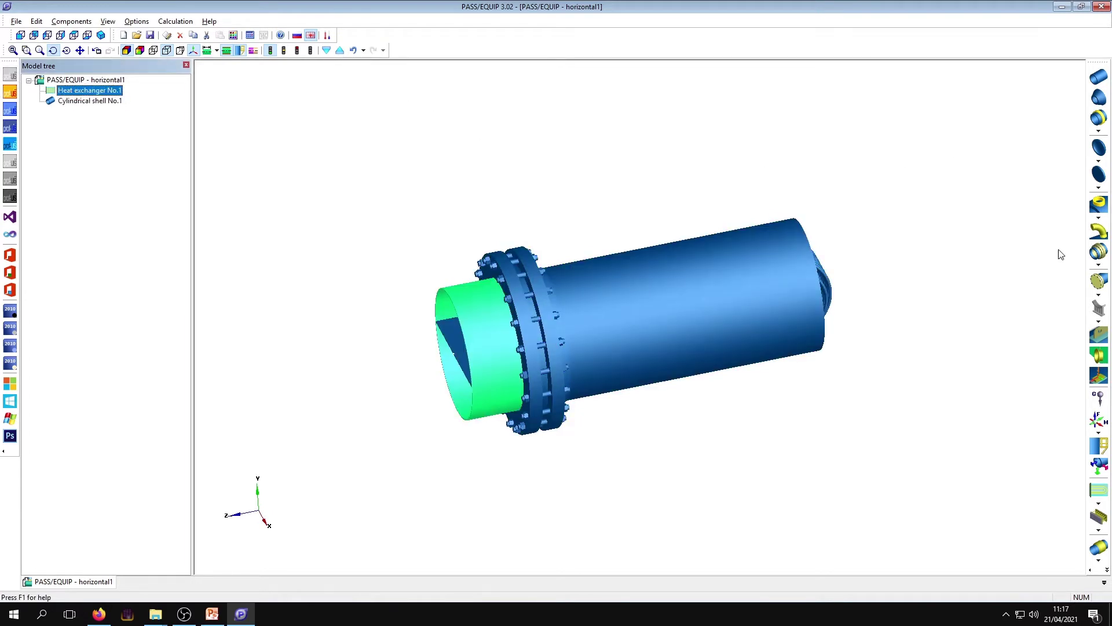
pyautogui.click(1099, 218)
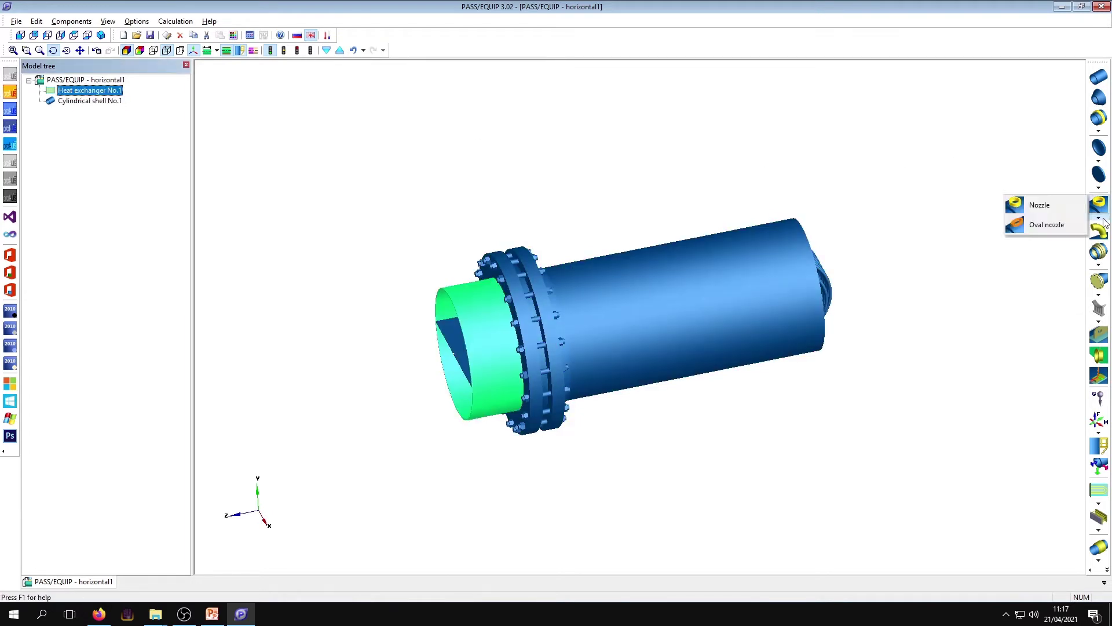
pyautogui.click(1069, 206)
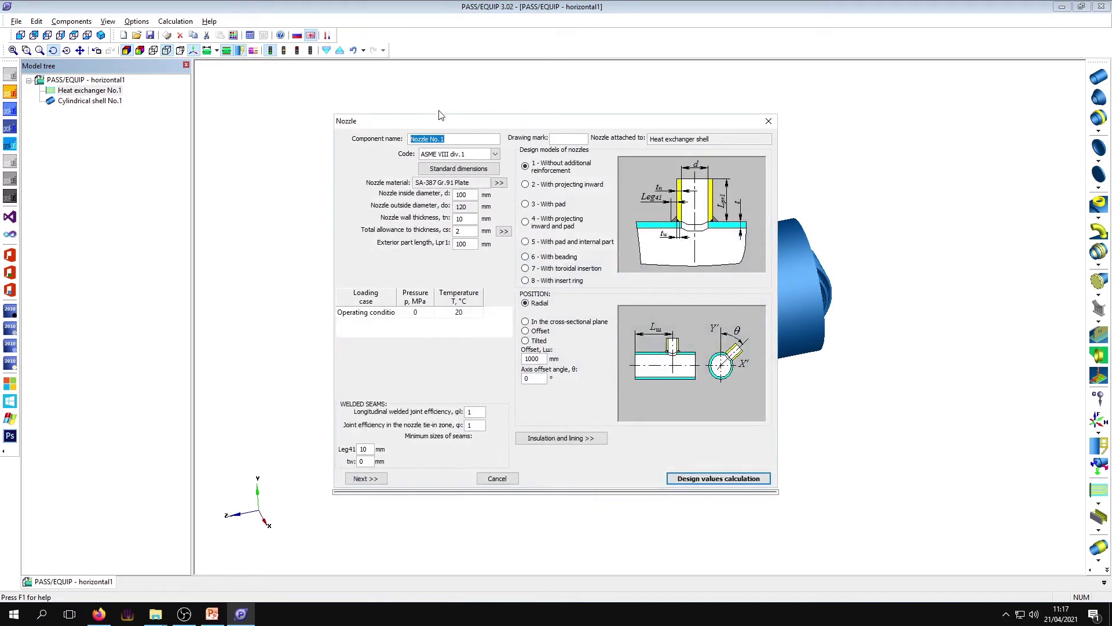
pyautogui.moveTo(423, 122); pyautogui.dragTo(296, 89)
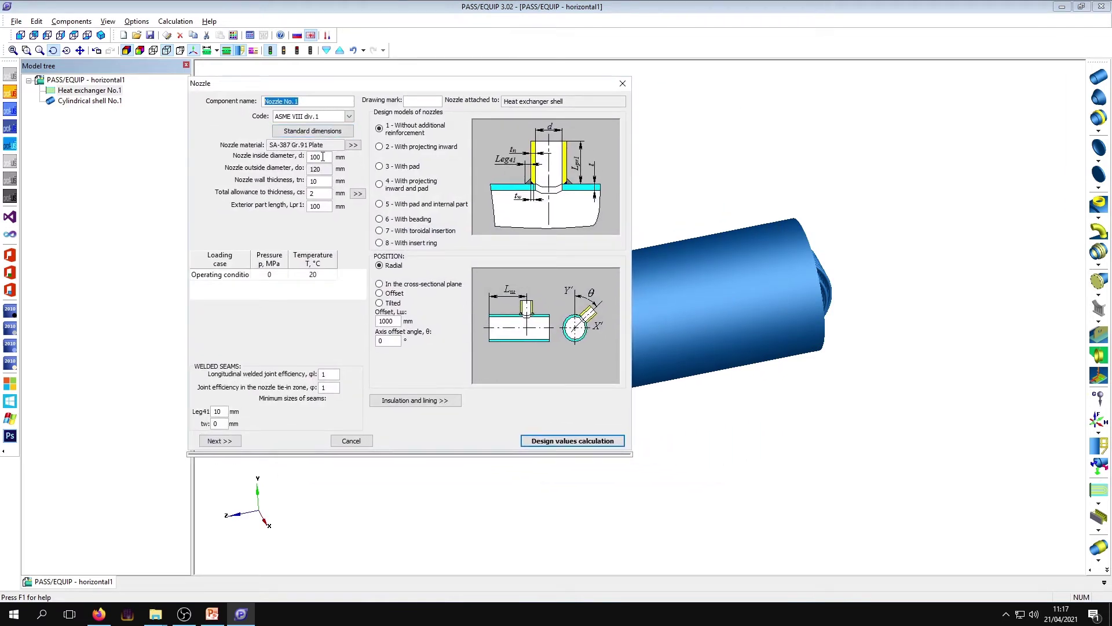
# Step: Compare the nozzle design models from projecting inward to toroidal insertion, and return to the one without additional reinforcement
pyautogui.click(429, 148)
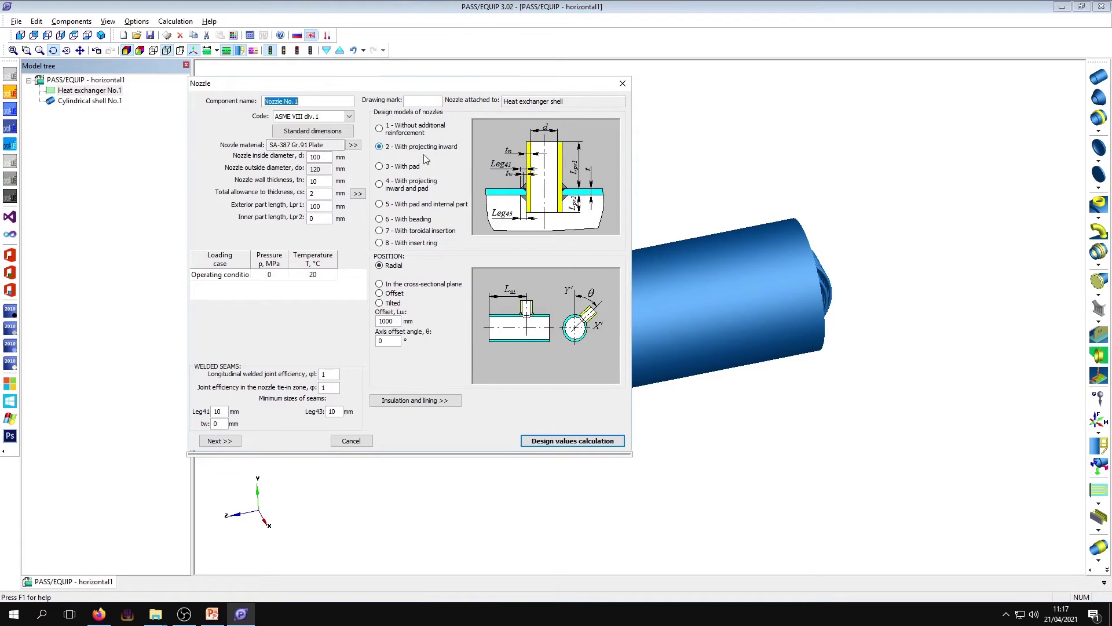
pyautogui.click(418, 168)
pyautogui.click(413, 185)
pyautogui.click(414, 206)
pyautogui.click(411, 219)
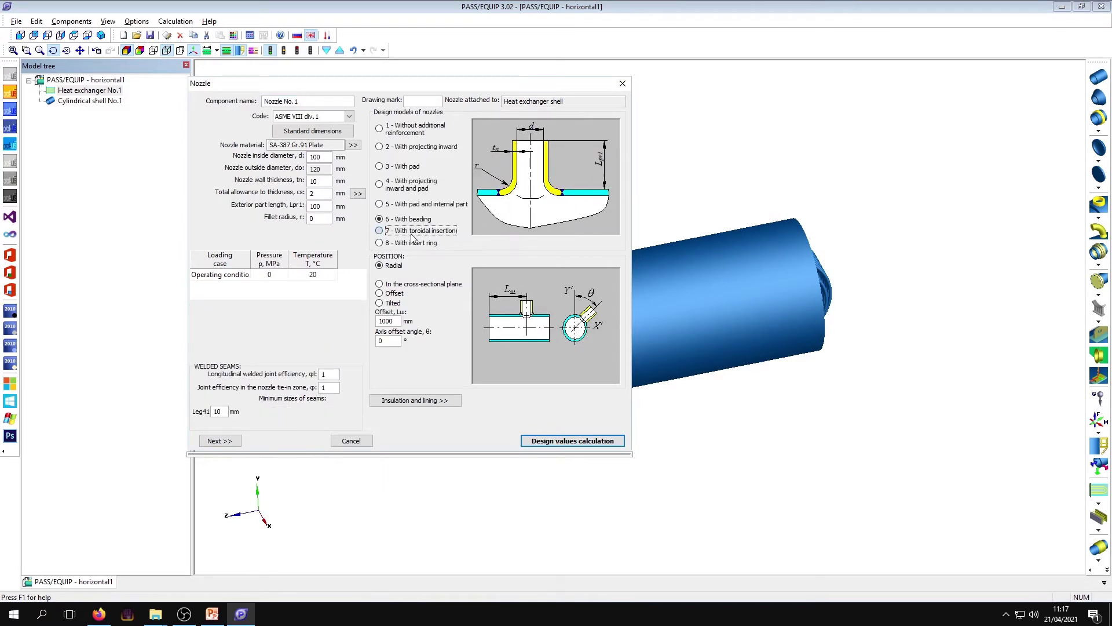
pyautogui.click(411, 231)
pyautogui.click(400, 129)
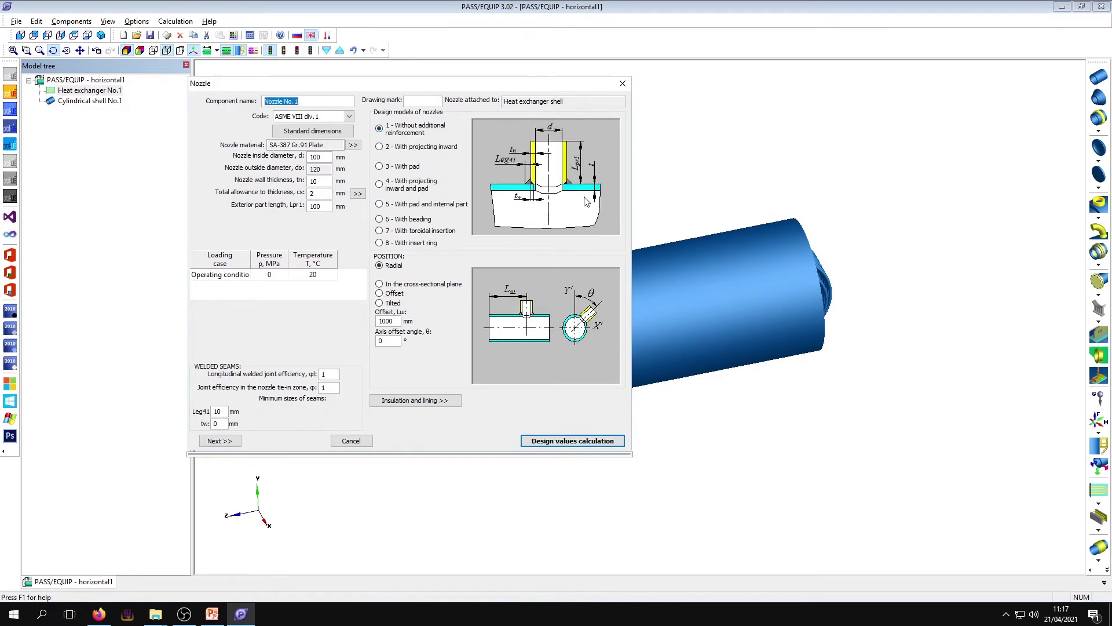
# Step: Set the nozzle's operating pressure to 0.1 MPa and its offset along the heat exchanger shell to 500 mm
pyautogui.click(268, 275)
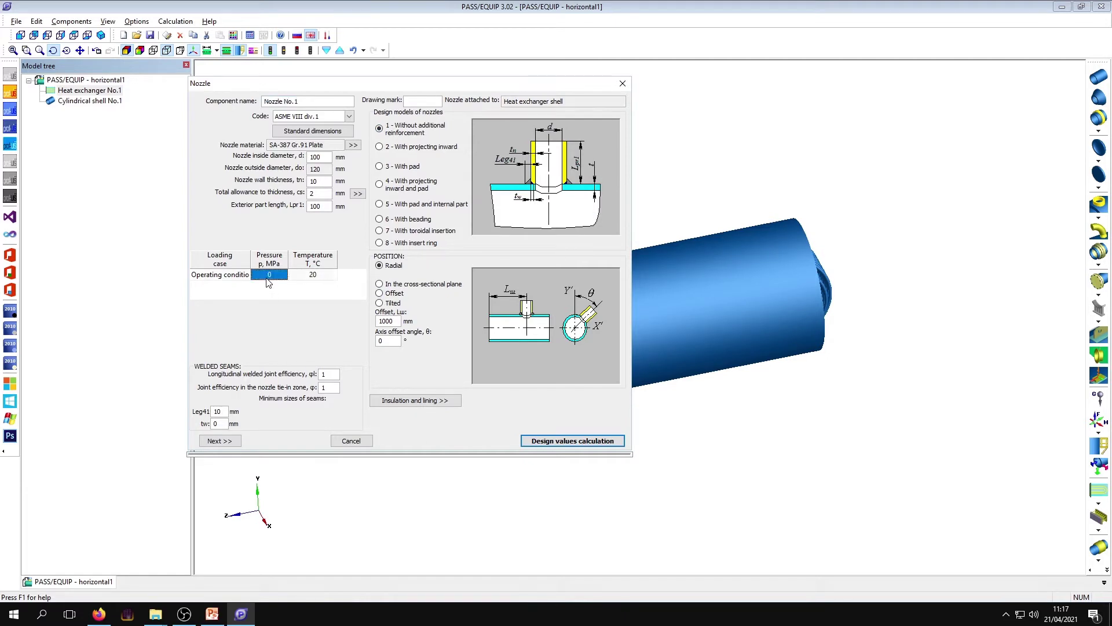
pyautogui.click(268, 276)
pyautogui.write('0.1')
pyautogui.moveTo(474, 85); pyautogui.dragTo(386, 61)
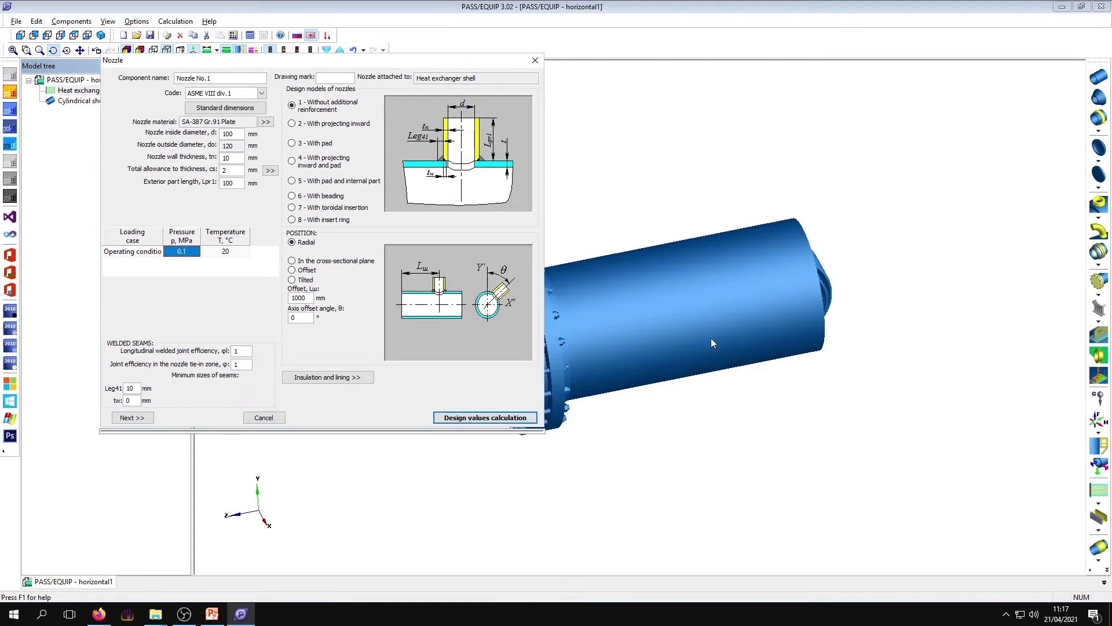
pyautogui.click(309, 298)
pyautogui.moveTo(308, 298); pyautogui.dragTo(288, 301)
pyautogui.write('50')
pyautogui.click(125, 419)
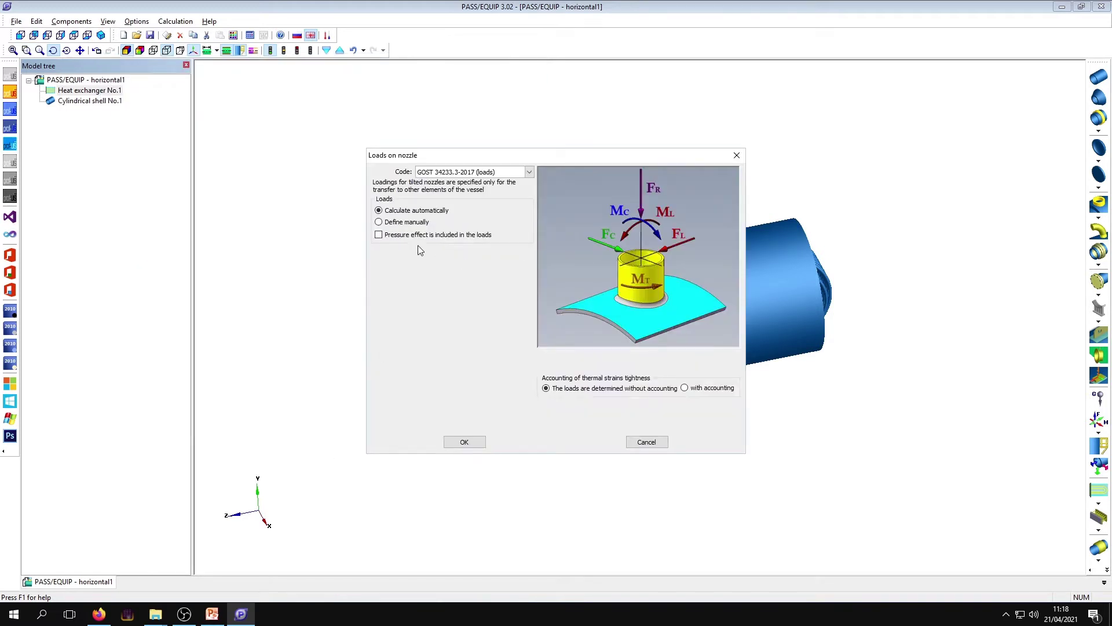
pyautogui.click(645, 442)
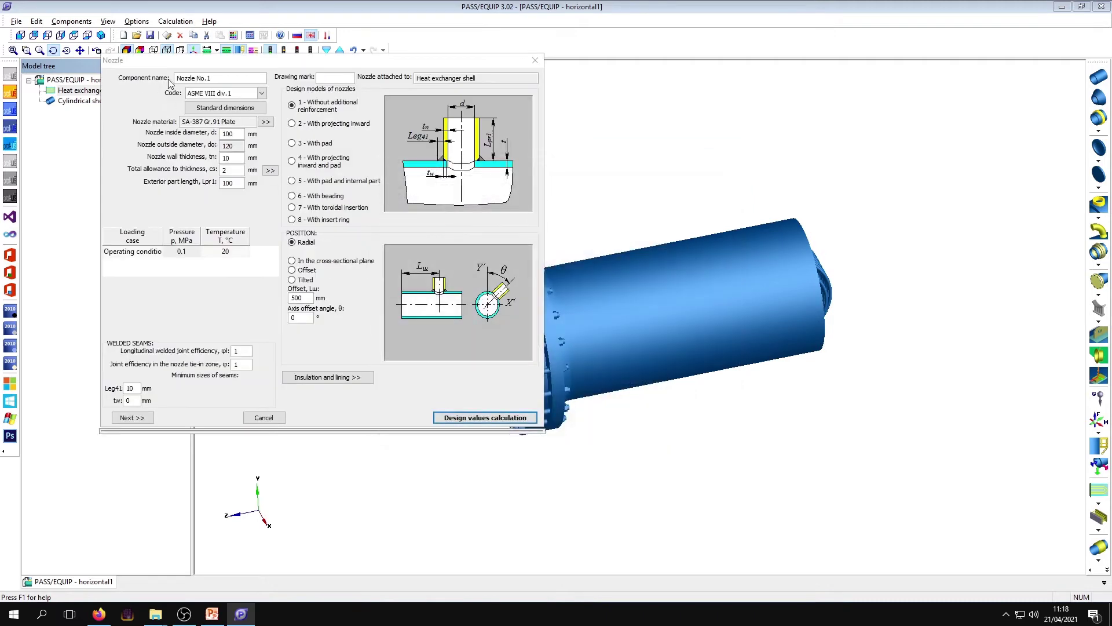
# Step: Review the standard nozzle dimensions under ASME B36.10M-2004 and its pipe types, and leave the selection without applying it
pyautogui.click(229, 111)
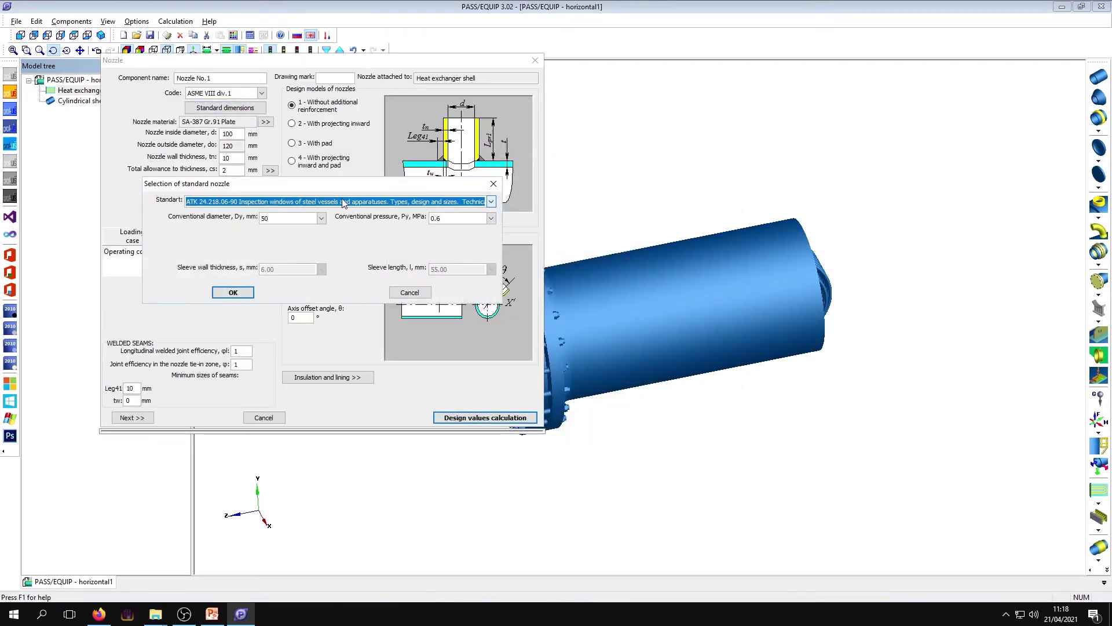
pyautogui.click(343, 202)
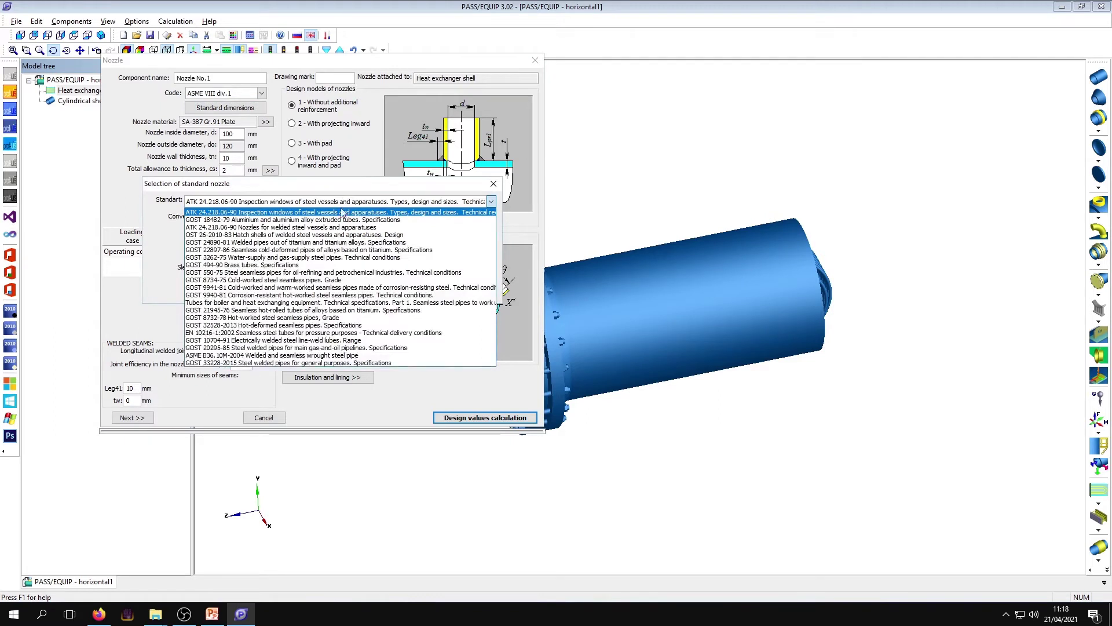
pyautogui.click(273, 355)
pyautogui.click(231, 235)
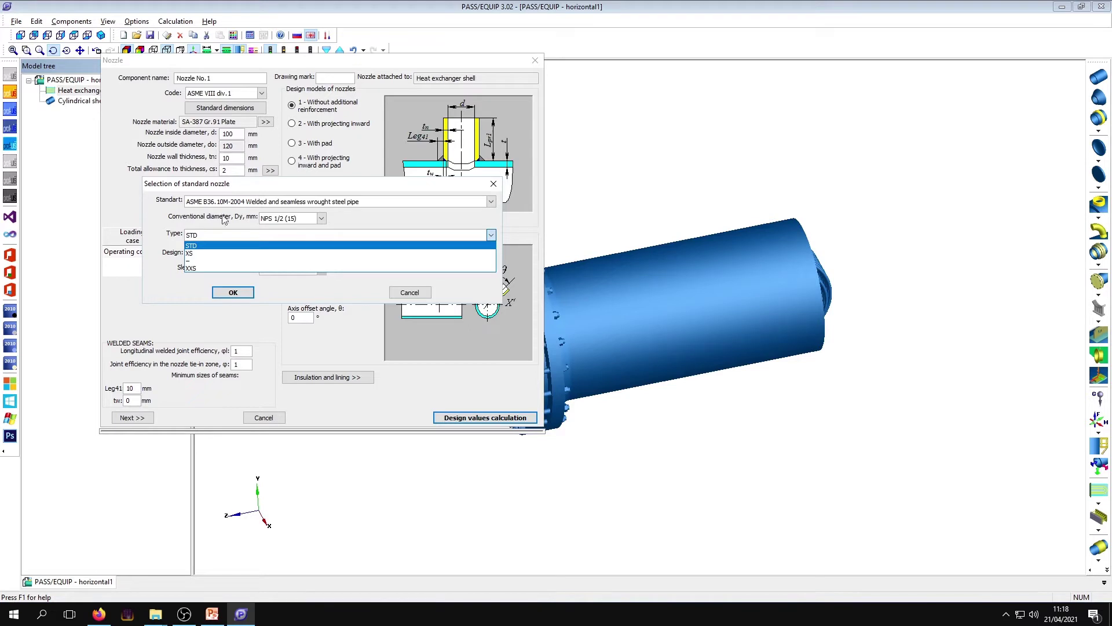
pyautogui.click(224, 219)
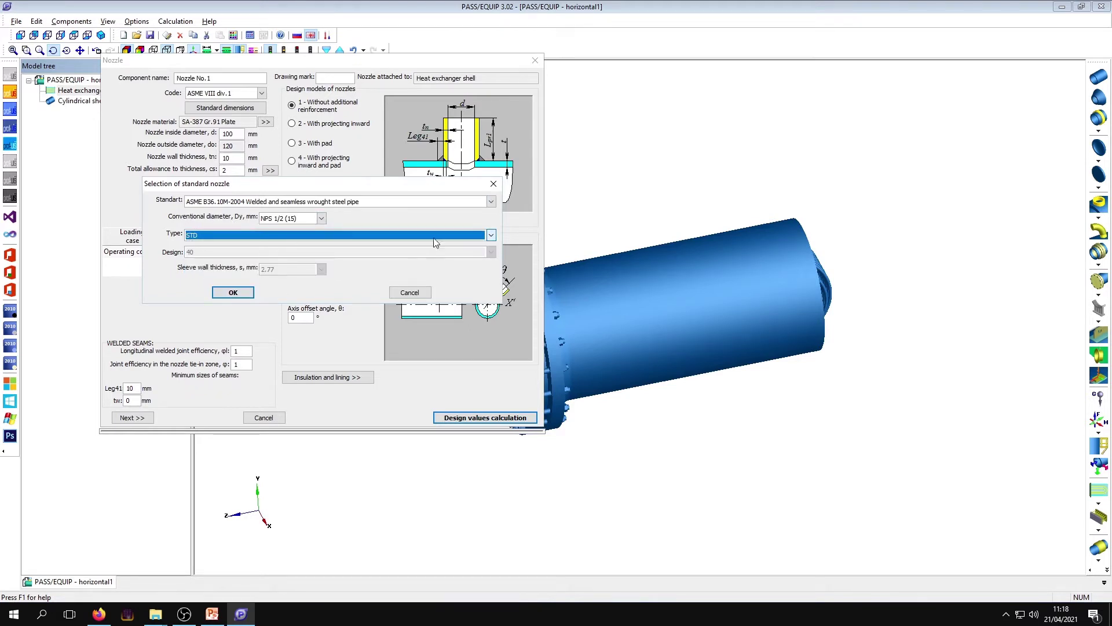
pyautogui.click(494, 185)
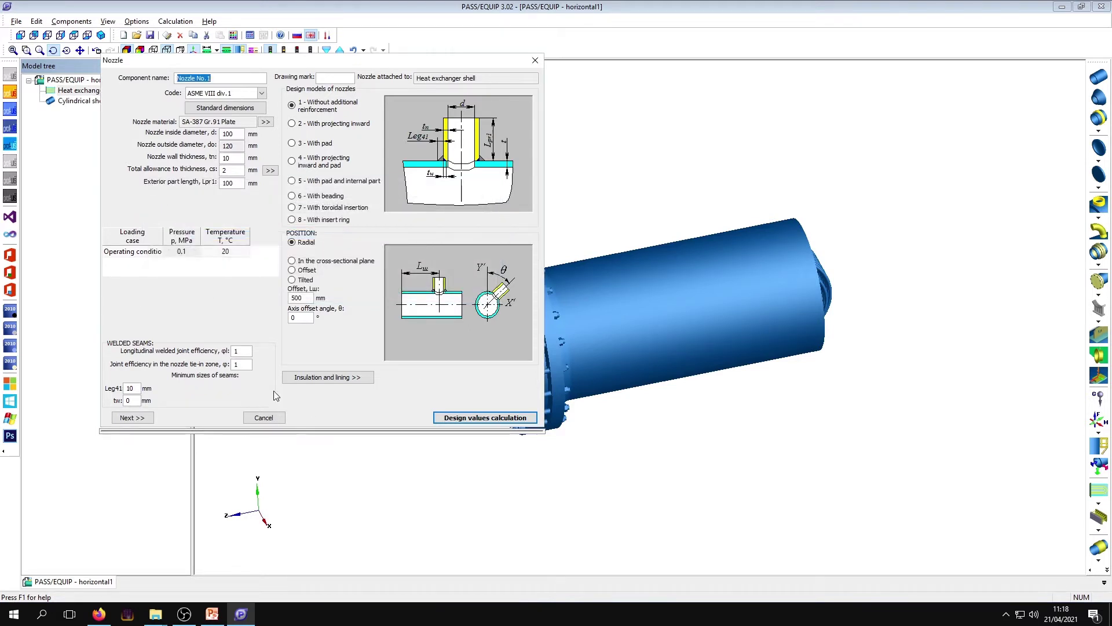
# Step: Set the nozzle loads code to WRC 537(107)/297 and choose to define the loads manually
pyautogui.click(142, 418)
pyautogui.click(461, 172)
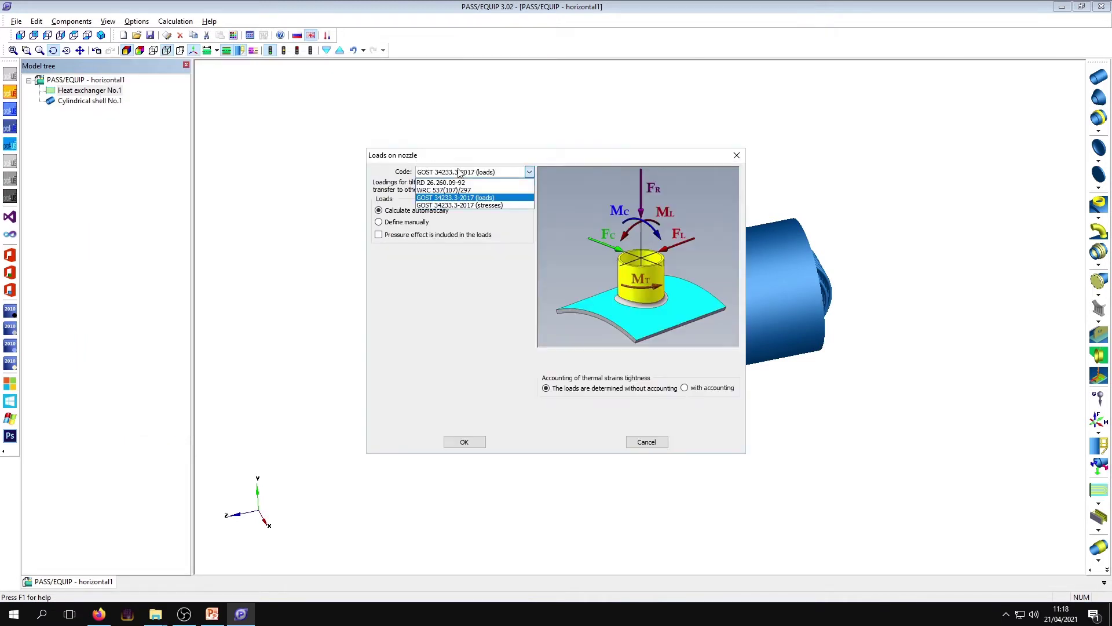
pyautogui.click(441, 190)
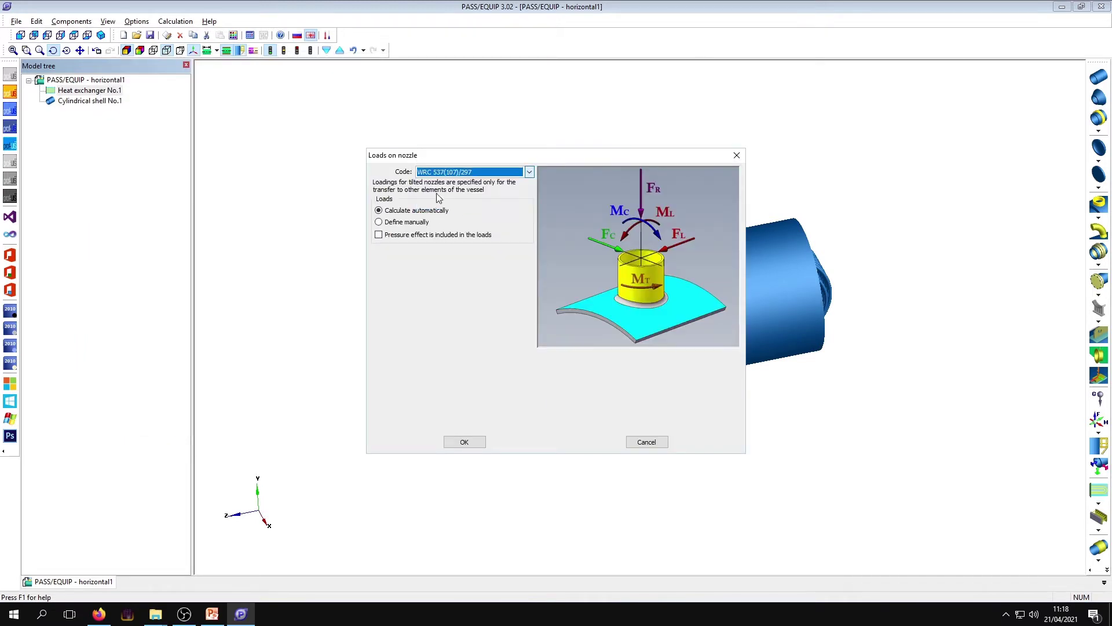
pyautogui.click(407, 223)
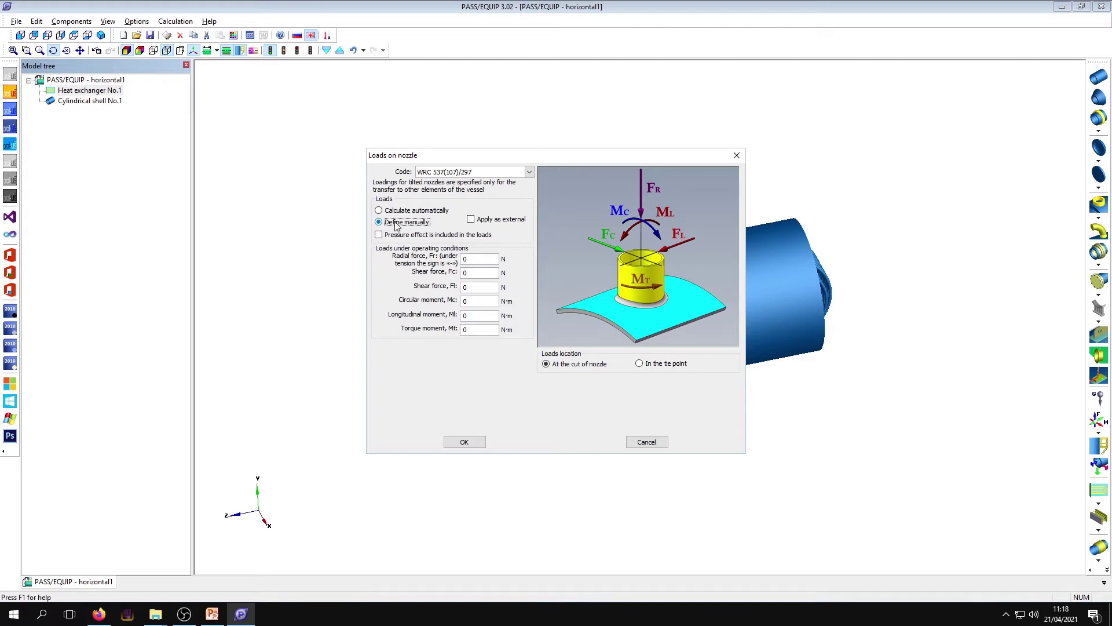
# Step: Enter a radial force of -3000 N, a shear force Fc of 3000 N and a circular moment of 3000 N·m for the nozzle
pyautogui.click(486, 260)
pyautogui.write('-3000')
pyautogui.doubleClick(477, 273)
pyautogui.write('3')
# Step: Compare the automatic load calculation option with the manual definition, and return to the manually defined nozzle loads
pyautogui.click(420, 212)
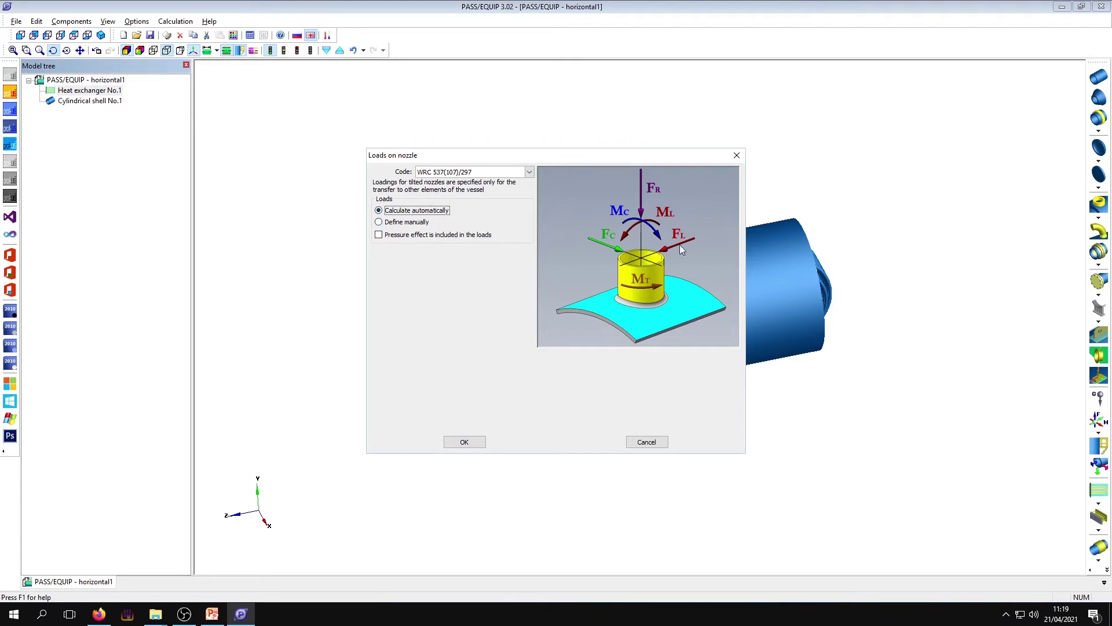
pyautogui.moveTo(630, 159); pyautogui.dragTo(387, 154)
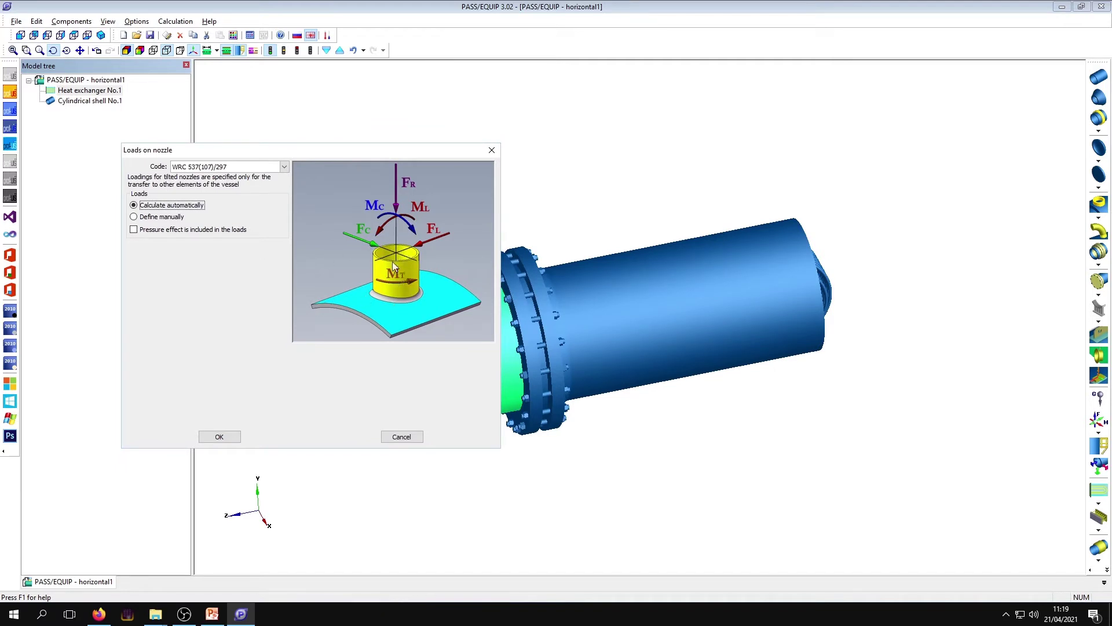
pyautogui.click(162, 217)
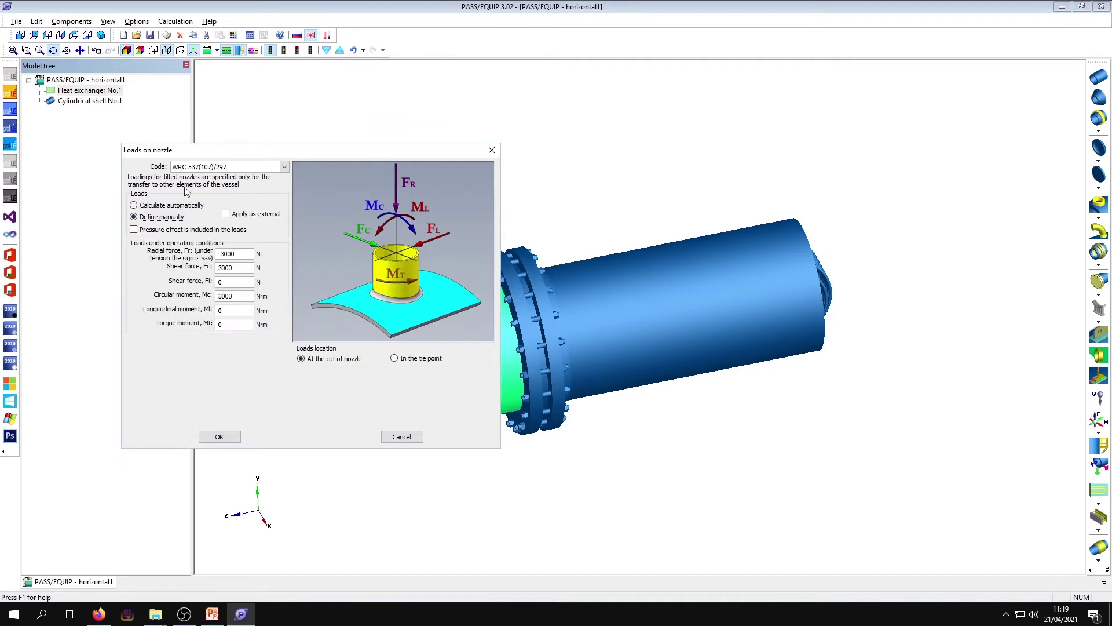
# Step: Check the manually defined nozzle loads and accept them to place the nozzle on the heat exchanger shell
pyautogui.moveTo(235, 143); pyautogui.dragTo(255, 56)
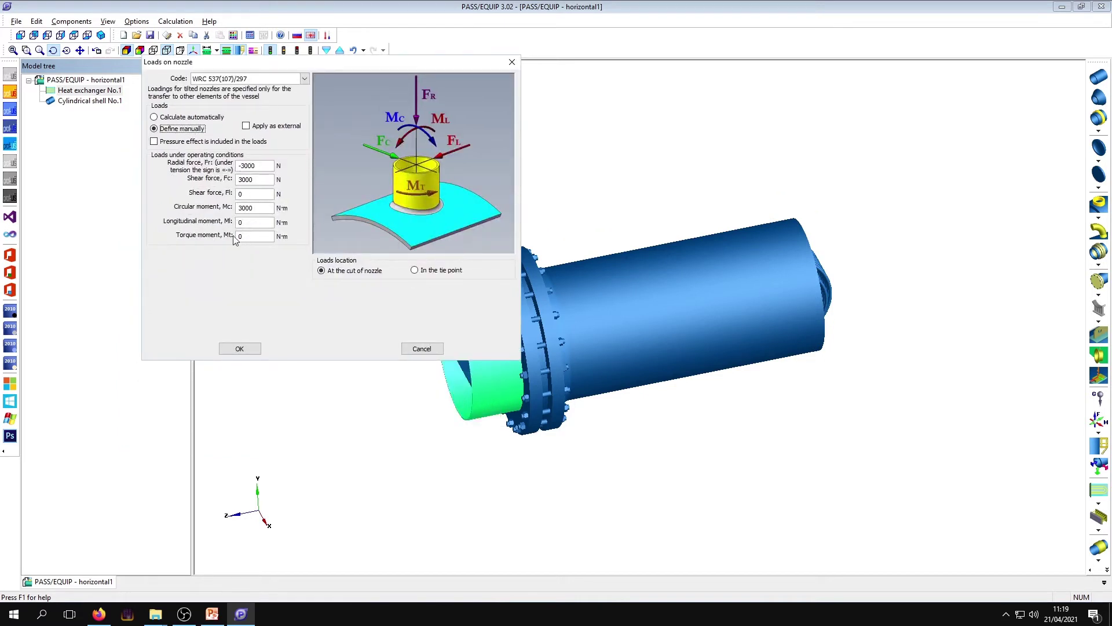
pyautogui.doubleClick(241, 223)
pyautogui.doubleClick(253, 209)
pyautogui.click(274, 127)
pyautogui.doubleClick(249, 166)
pyautogui.click(241, 350)
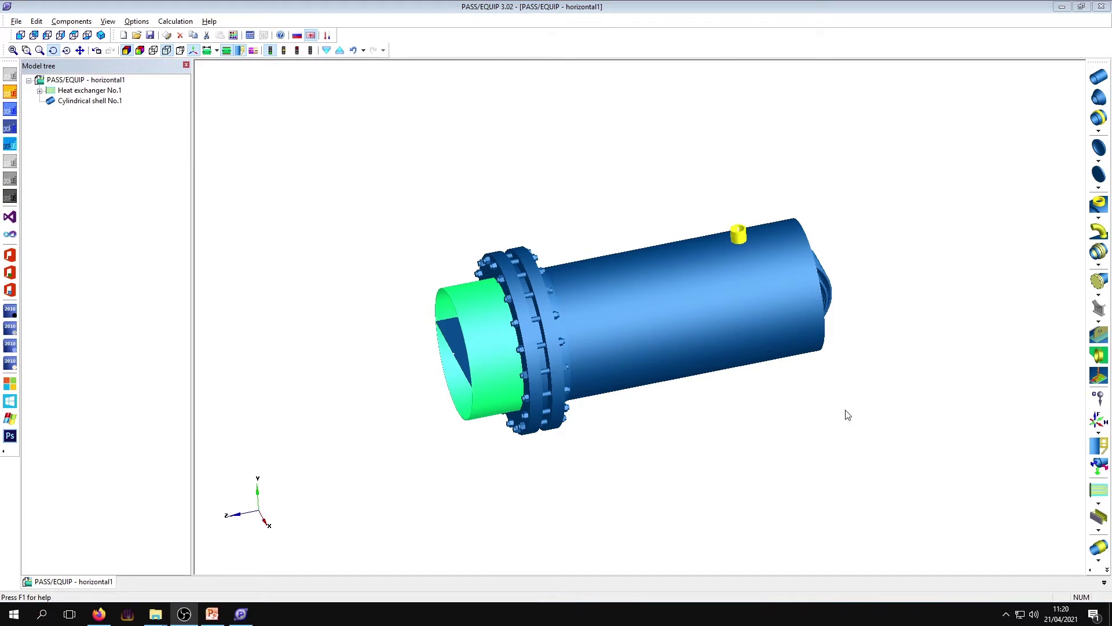
pyautogui.click(474, 342)
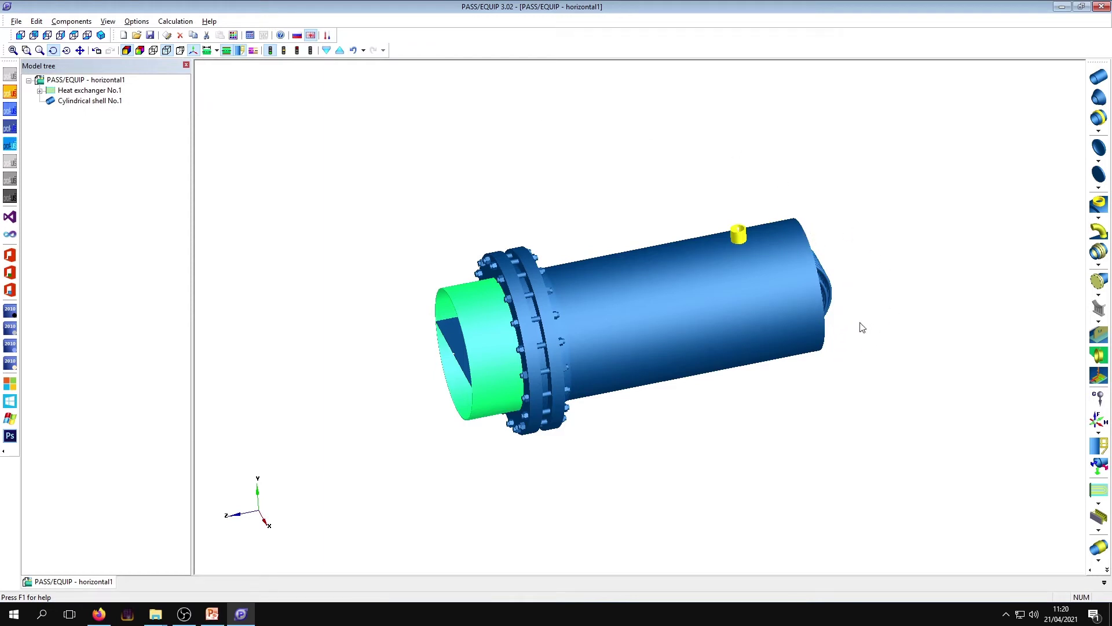
# Step: Attach a hemispherical head to the free end of the heat exchanger, calculated to ASME VIII div.2 with the default dimensions
pyautogui.click(77, 90)
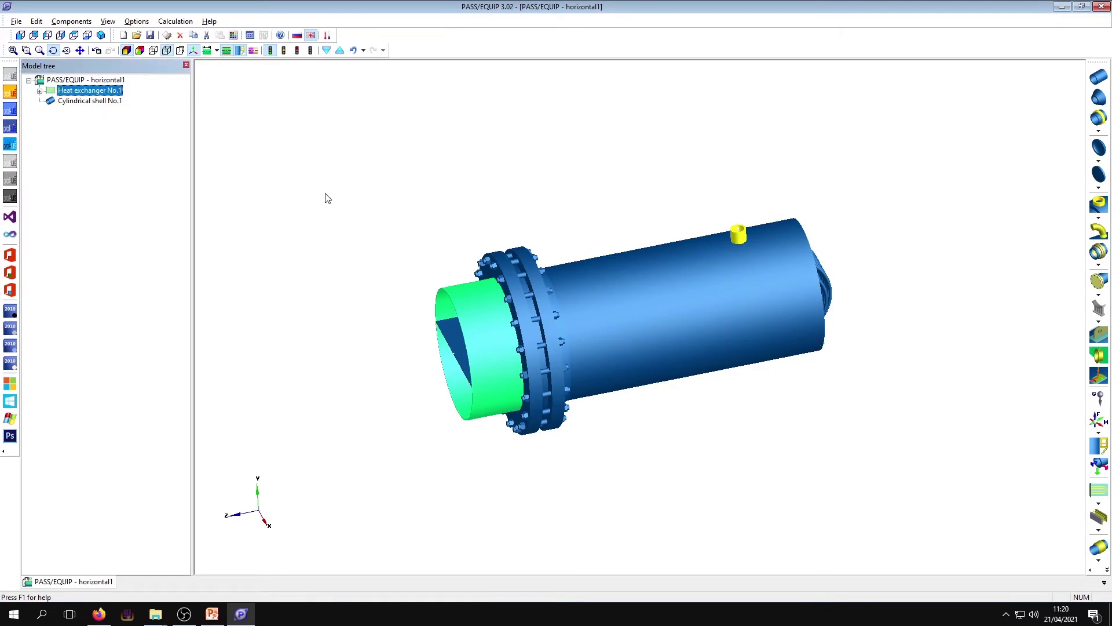
pyautogui.click(1099, 160)
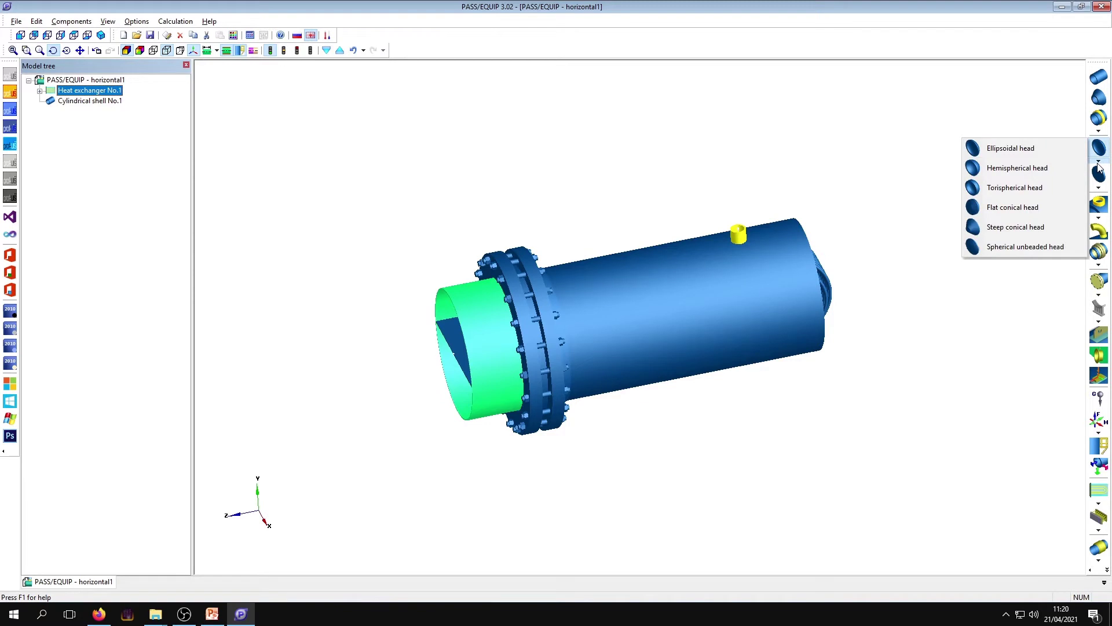
pyautogui.click(1041, 169)
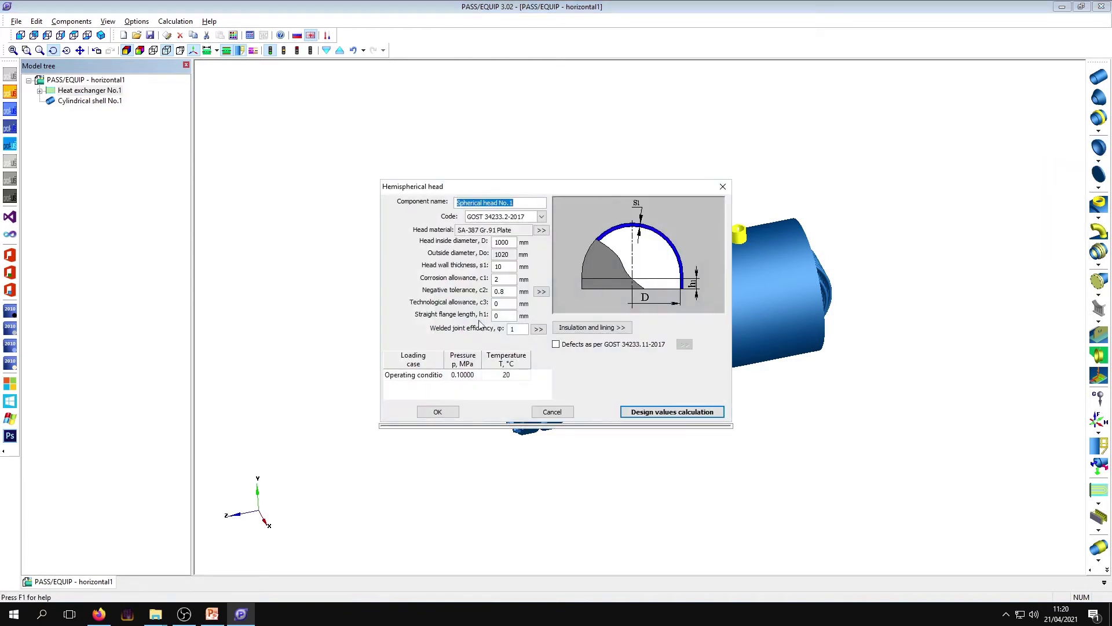
pyautogui.click(504, 217)
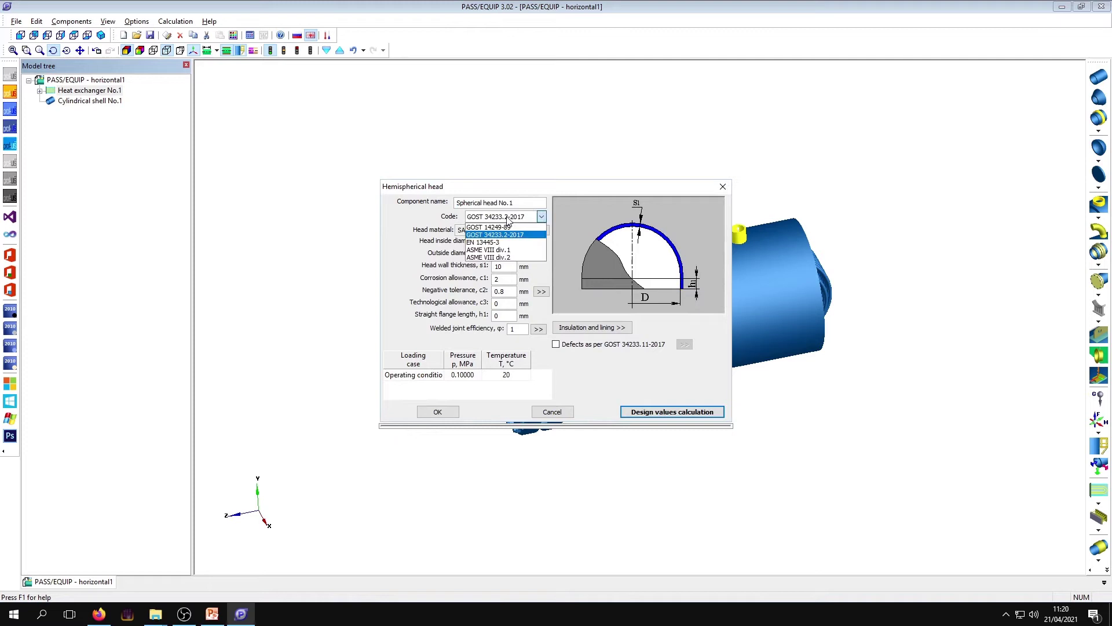
pyautogui.click(518, 258)
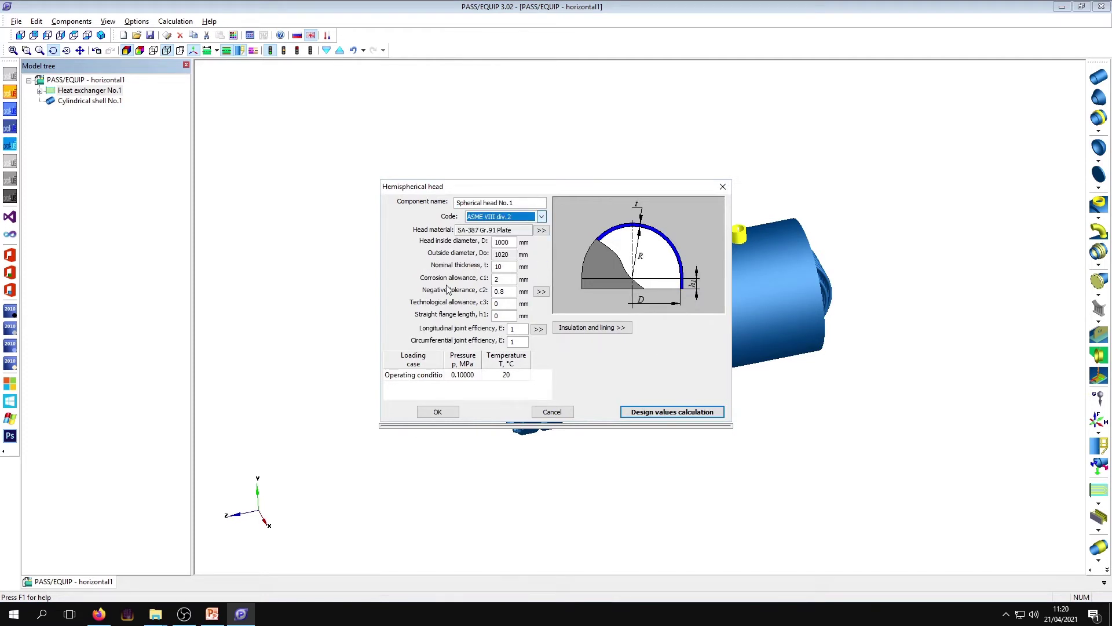
pyautogui.click(454, 412)
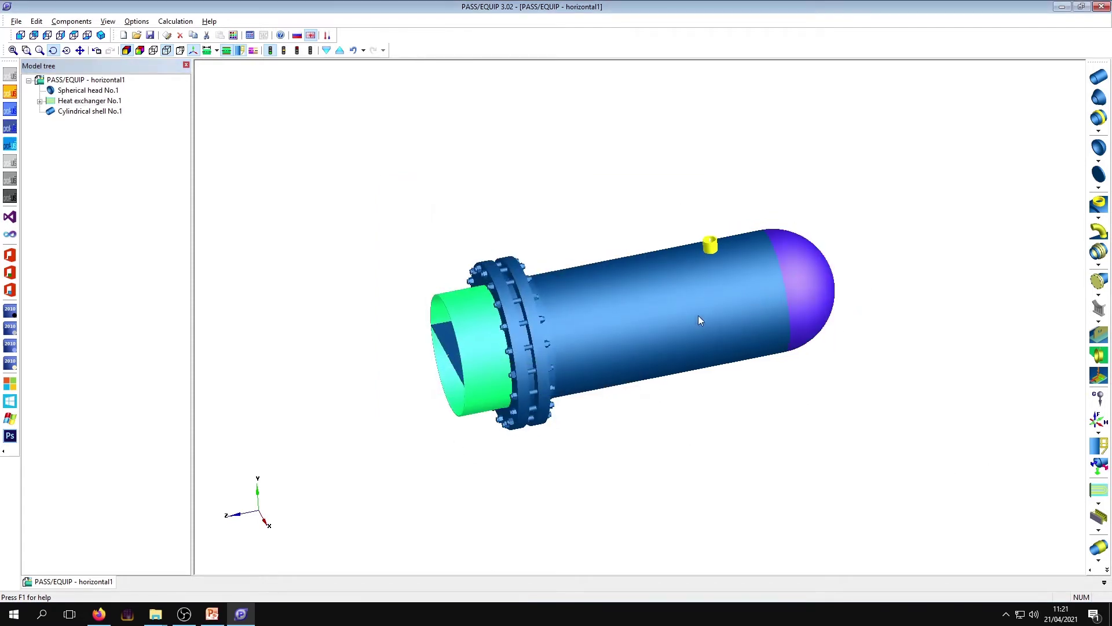
# Step: Look at the available support types without adding one, and run the strength calculation of the whole vessel
pyautogui.click(1100, 322)
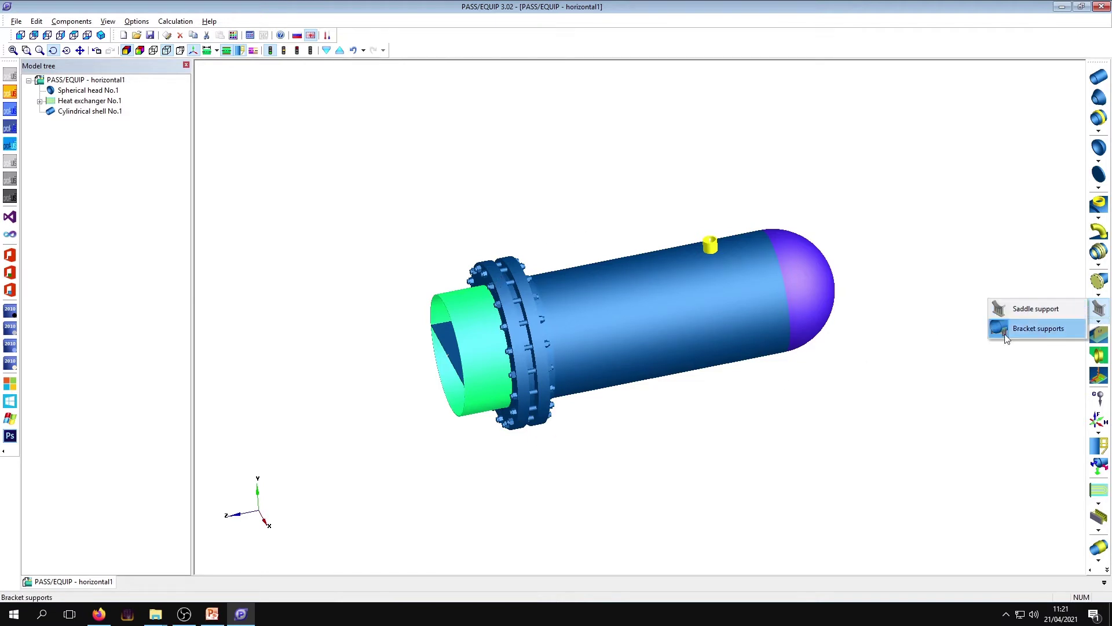
pyautogui.click(670, 450)
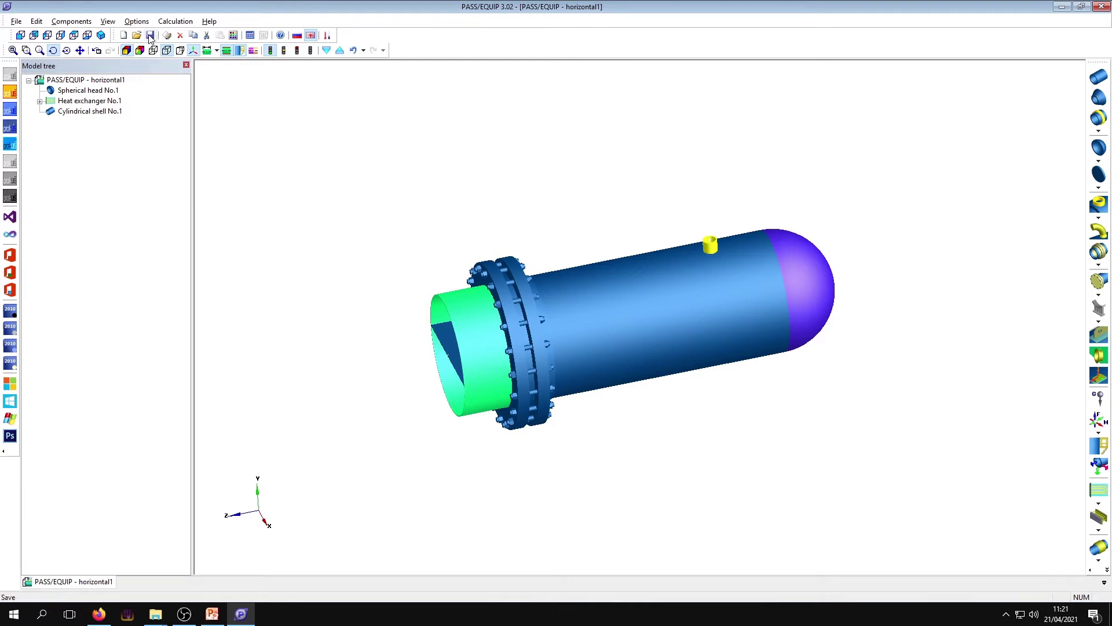
pyautogui.click(250, 36)
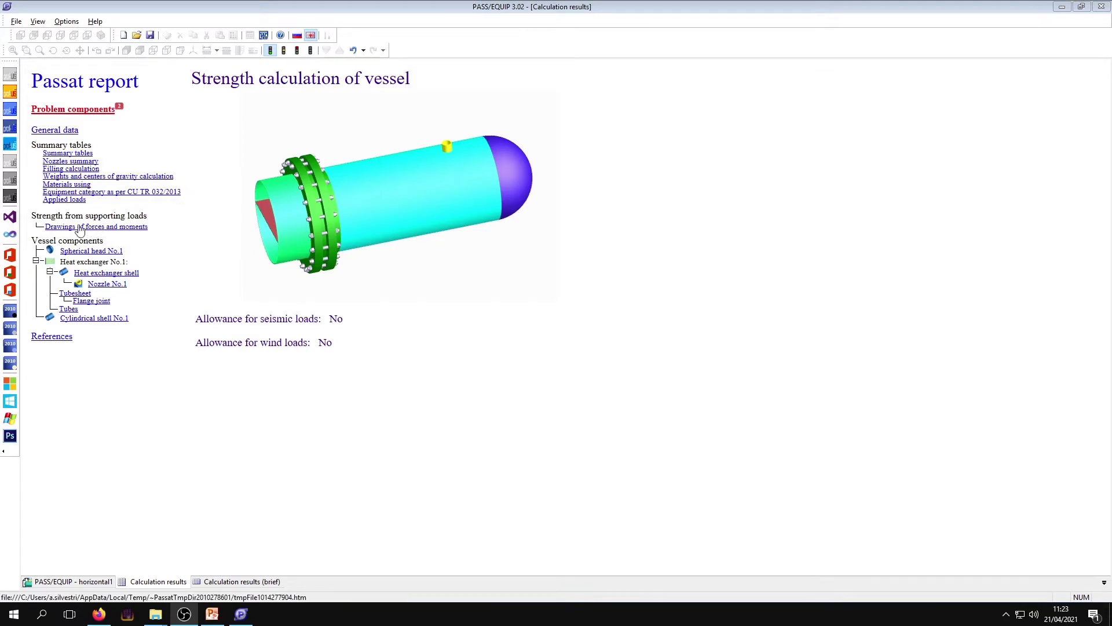
# Step: Review the report's summary tables for weights and centers of gravity, applied loads and materials used
pyautogui.click(146, 177)
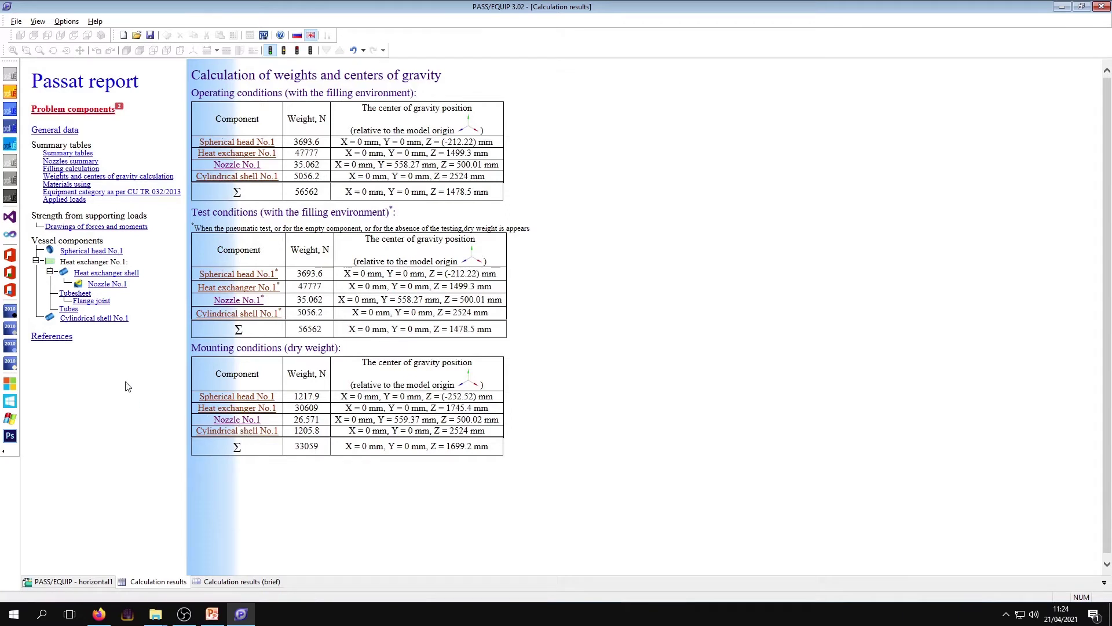
pyautogui.click(64, 202)
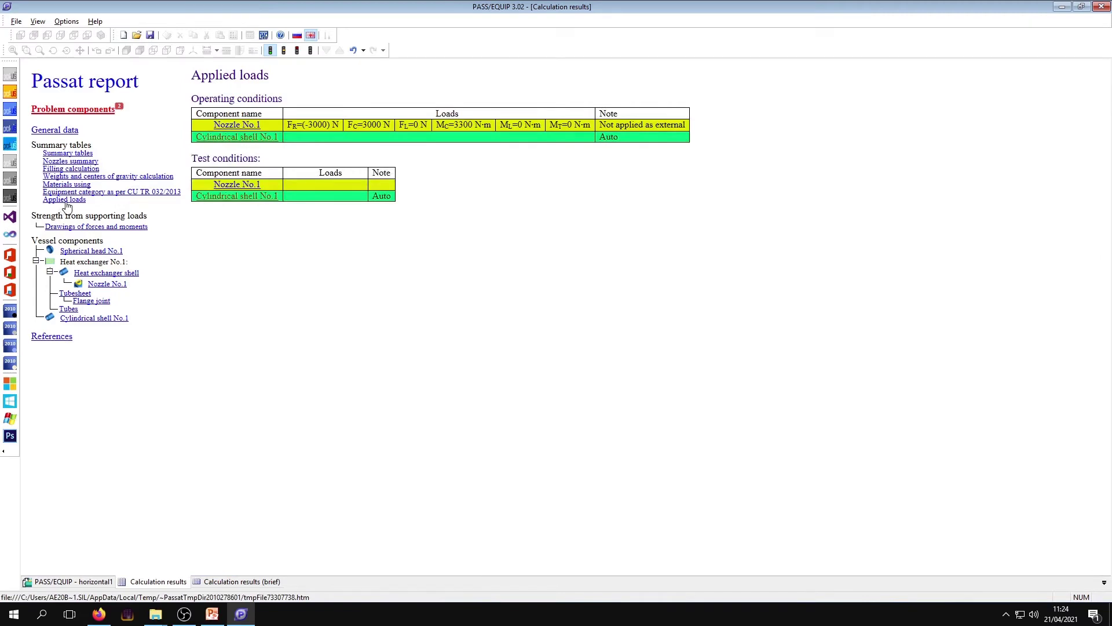
pyautogui.click(77, 184)
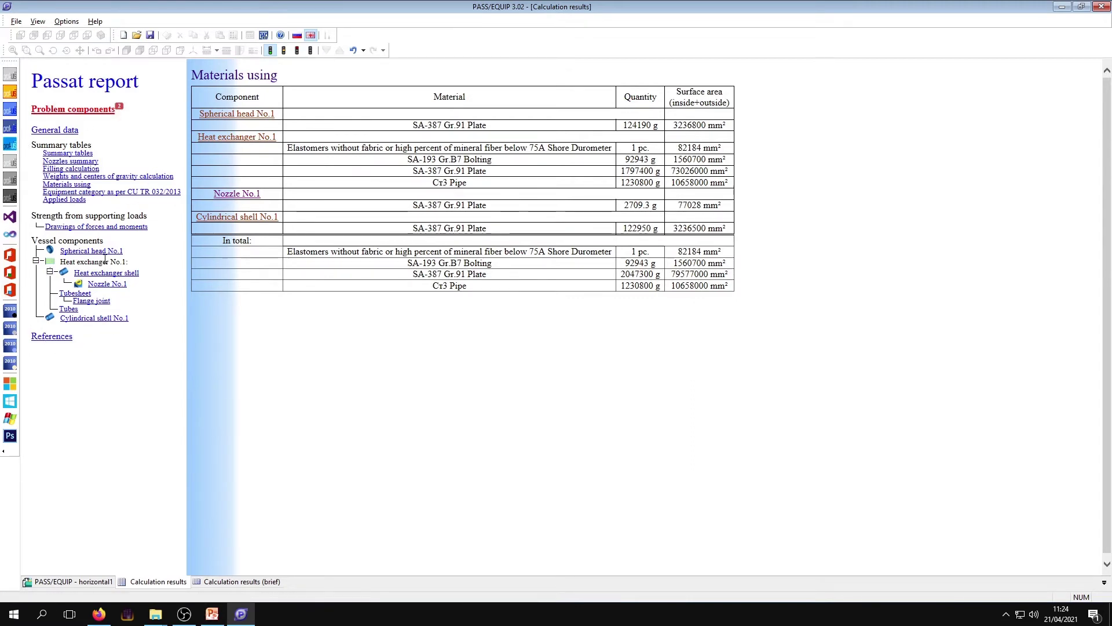
# Step: Examine the spherical head's report section for its input data, calculation code and maximum allowable internal pressure formula
pyautogui.click(108, 253)
pyautogui.scroll(-3, 376, 266)
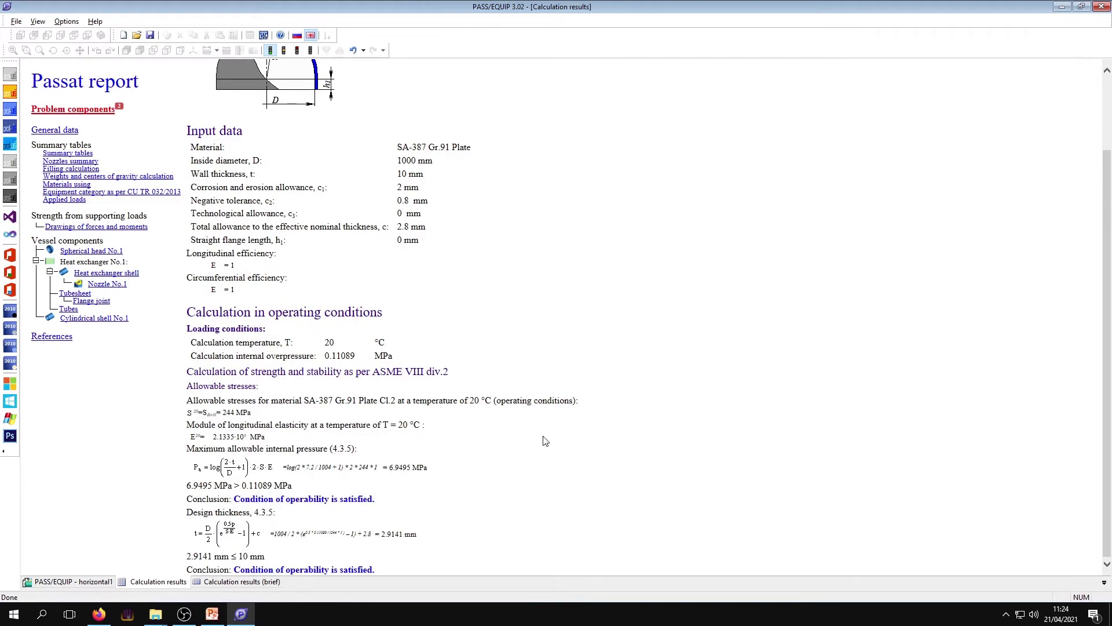
pyautogui.scroll(3, 534, 322)
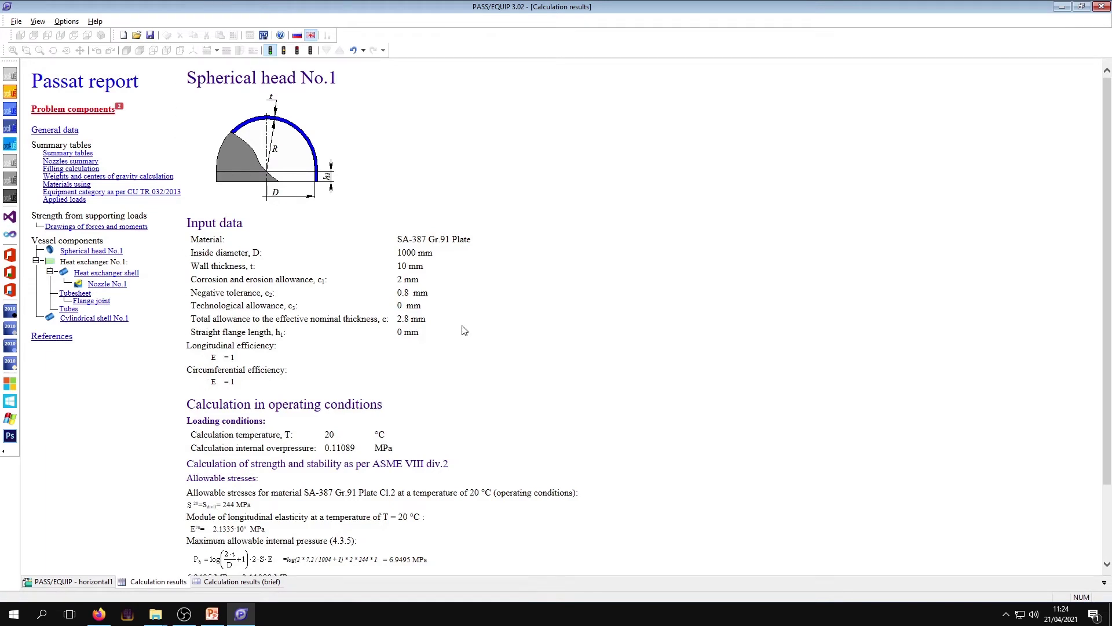
pyautogui.scroll(-3, 465, 330)
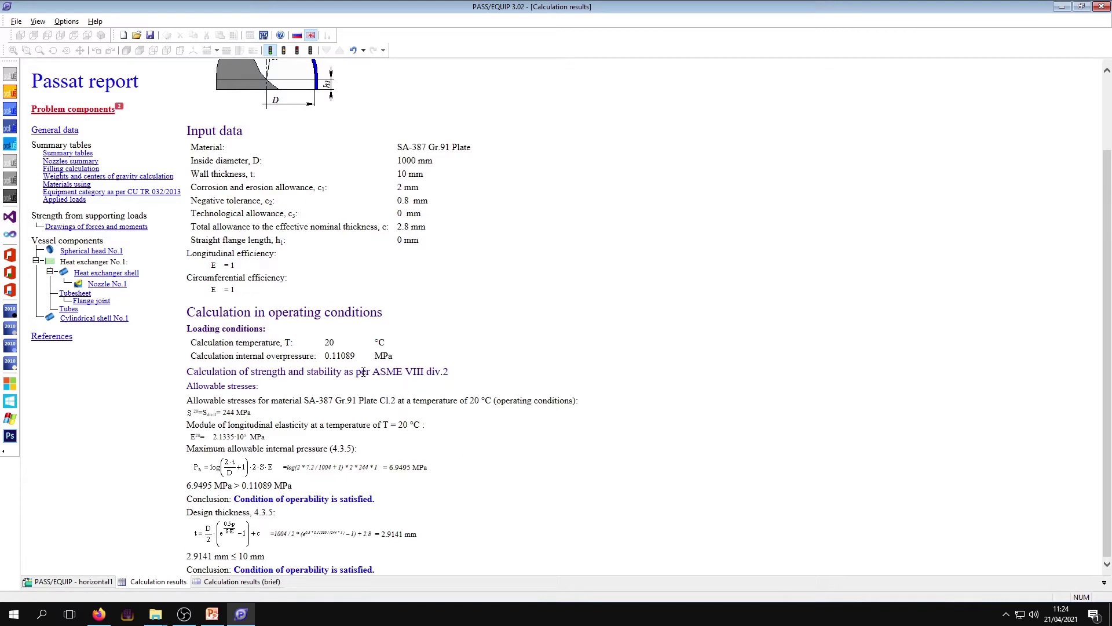
pyautogui.moveTo(363, 373); pyautogui.dragTo(459, 379)
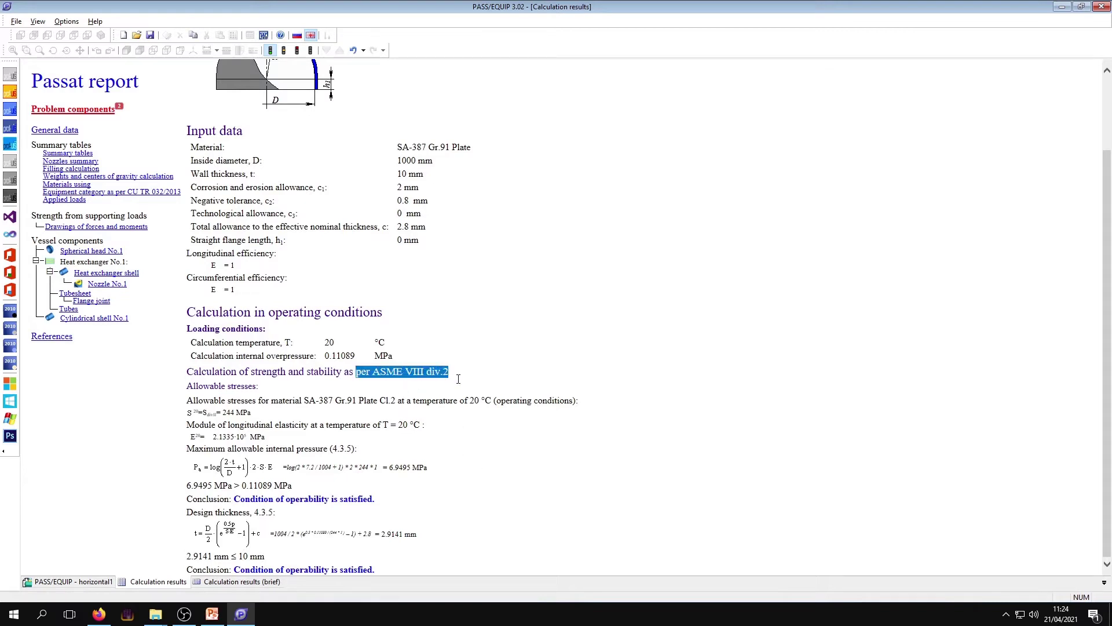
pyautogui.click(193, 468)
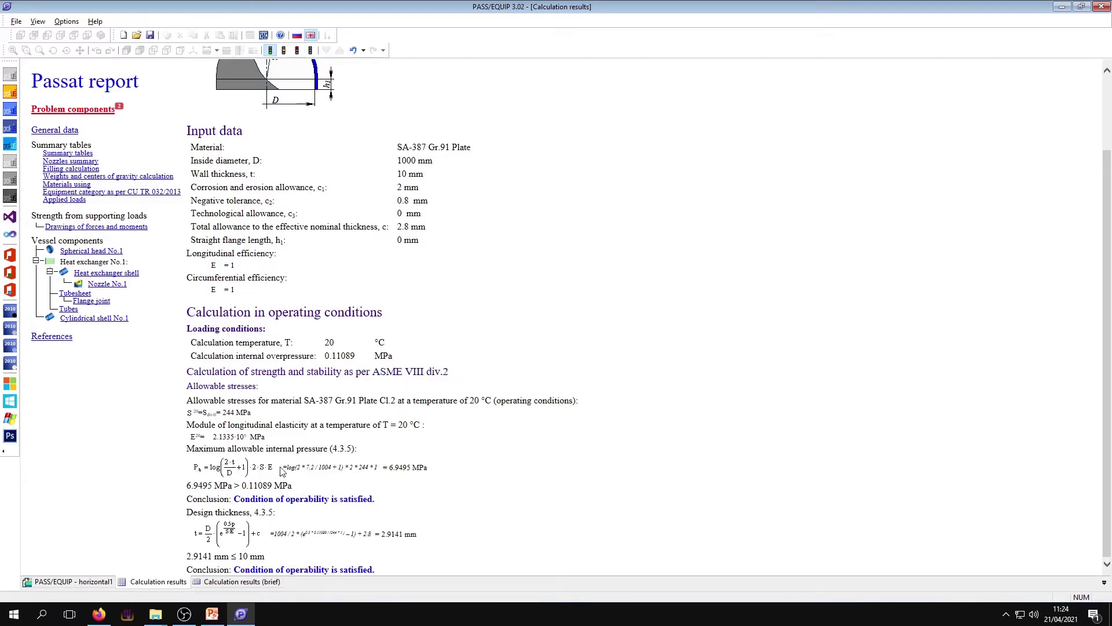
pyautogui.moveTo(283, 467); pyautogui.dragTo(427, 474)
# Step: Open the nozzle from the problem components and examine its WRC 537(107)/297 stress tables and conclusions against the allowable stresses
pyautogui.click(82, 114)
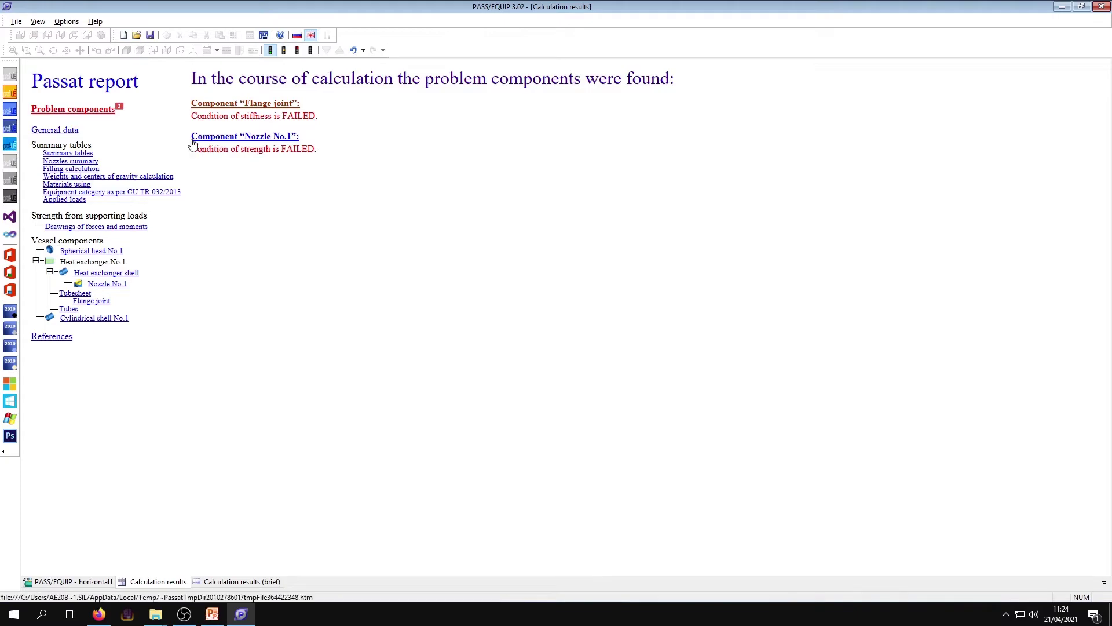
pyautogui.click(261, 136)
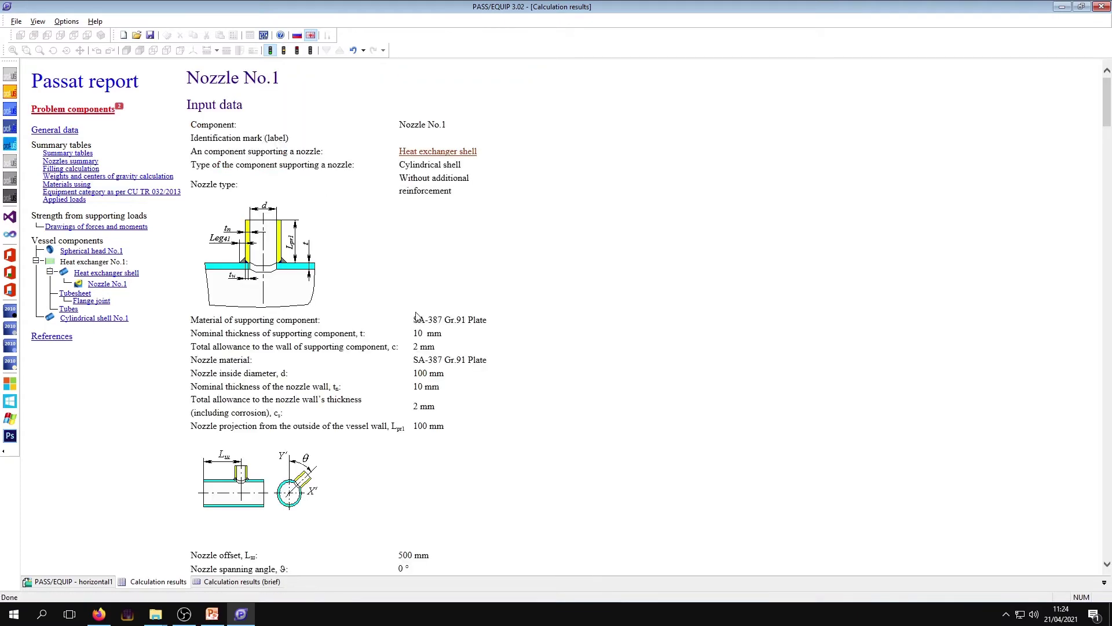
pyautogui.scroll(-20, 449, 336)
pyautogui.scroll(-15, 455, 290)
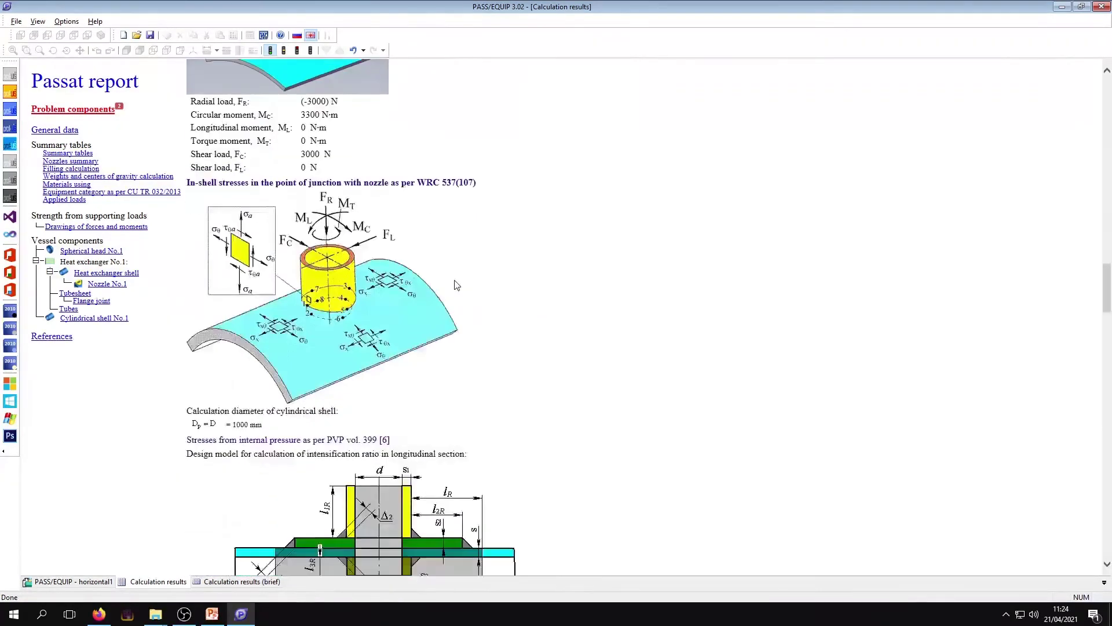
pyautogui.scroll(-15, 457, 305)
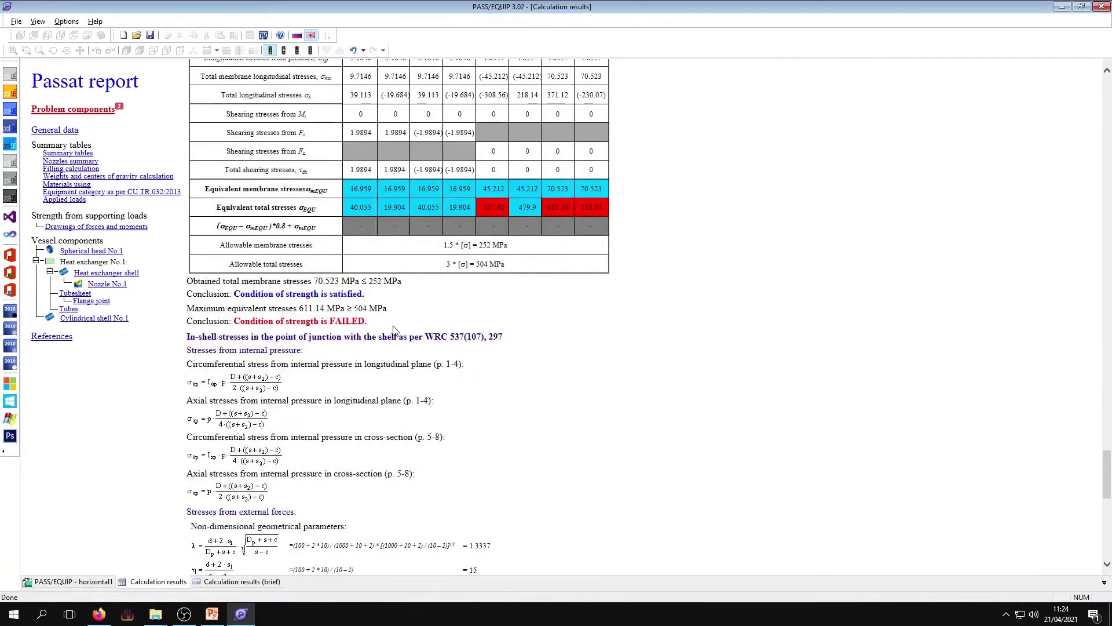
pyautogui.moveTo(368, 322); pyautogui.dragTo(196, 310)
pyautogui.click(287, 322)
pyautogui.moveTo(328, 309); pyautogui.dragTo(298, 317)
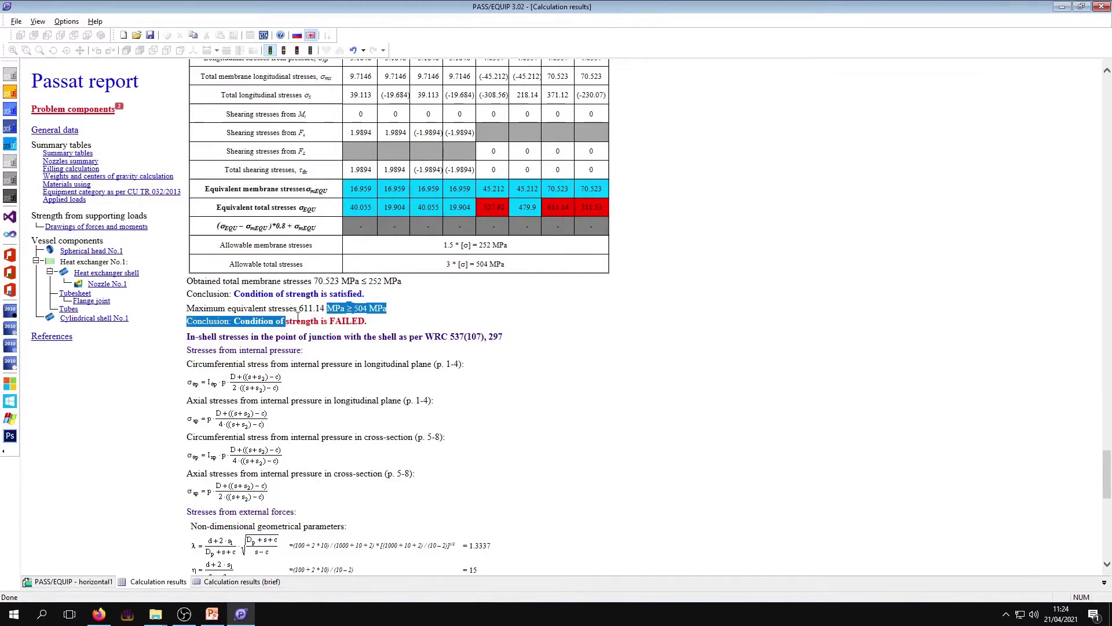
pyautogui.click(428, 318)
pyautogui.moveTo(410, 312); pyautogui.dragTo(363, 301)
pyautogui.scroll(-10, 414, 351)
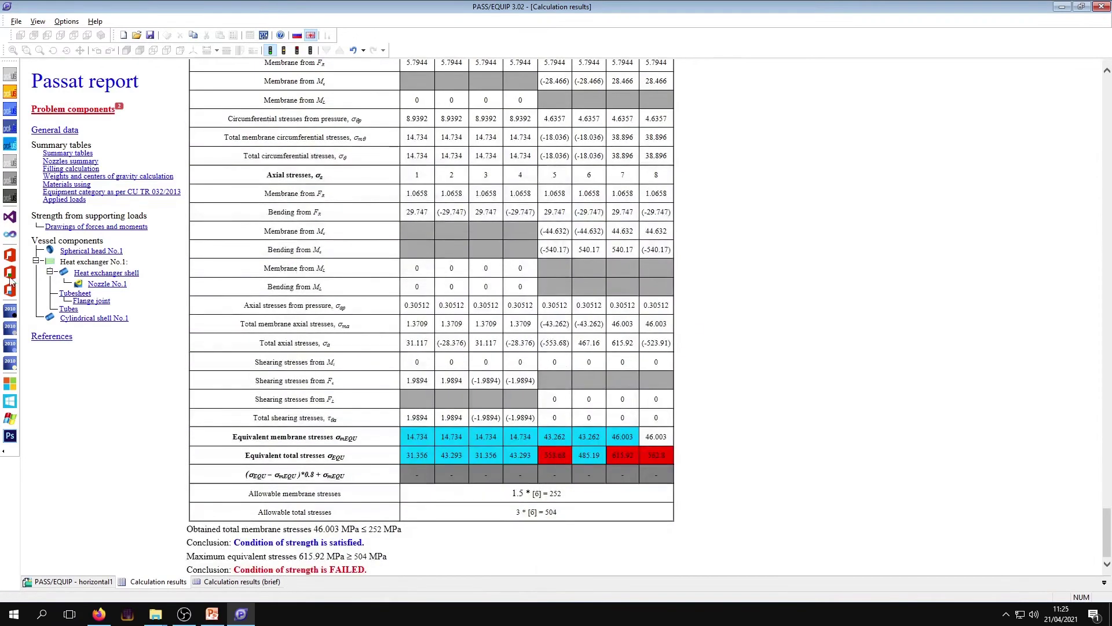
# Step: Open the flange joint from the problem components and examine its ASME VIII div.1 flange stresses, rigidity index and rigidity criterion
pyautogui.click(95, 109)
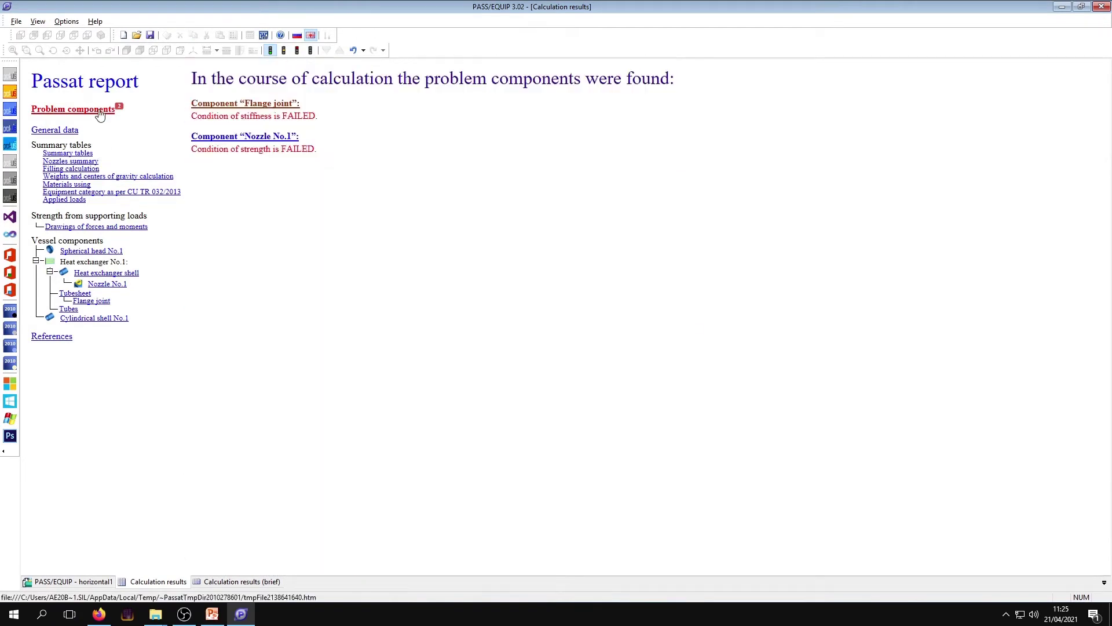
pyautogui.click(241, 104)
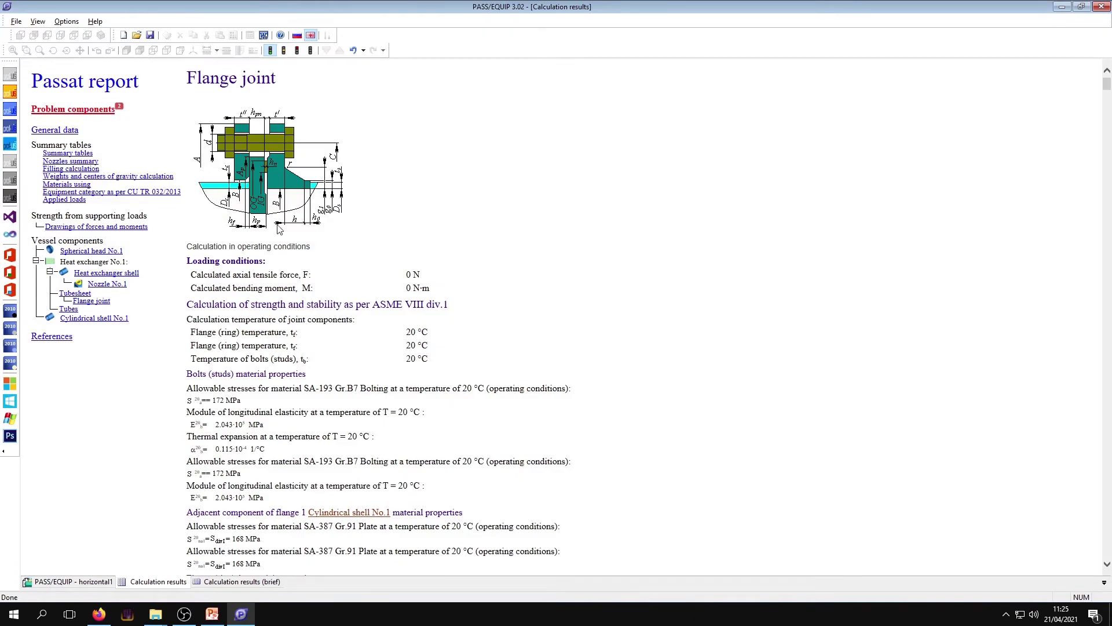
pyautogui.scroll(-15, 499, 258)
pyautogui.scroll(-20, 505, 253)
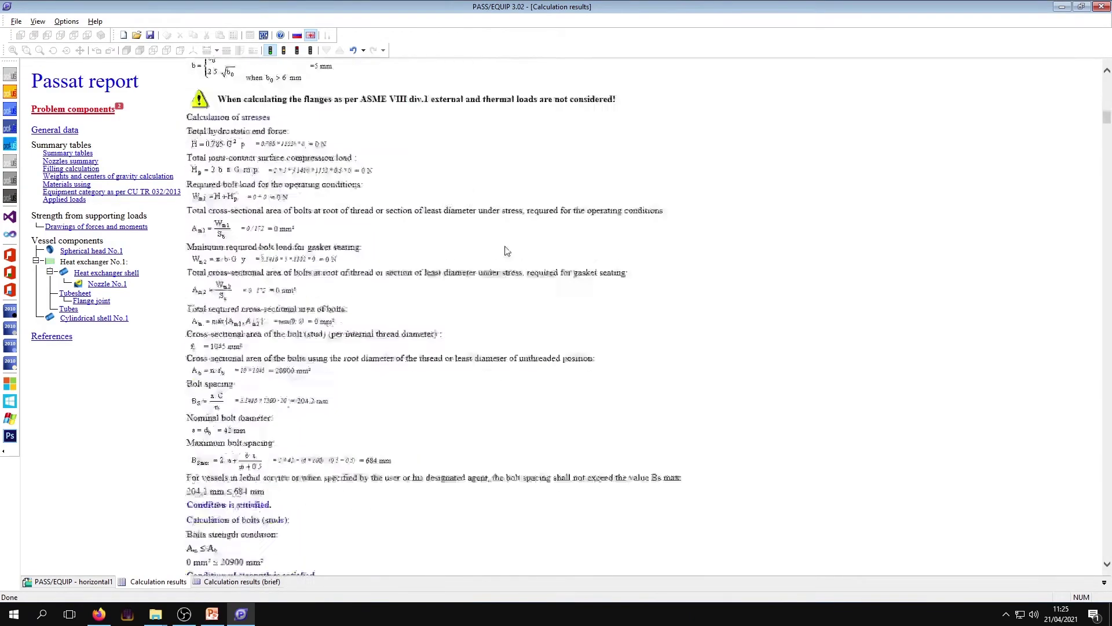
pyautogui.scroll(-5, 509, 251)
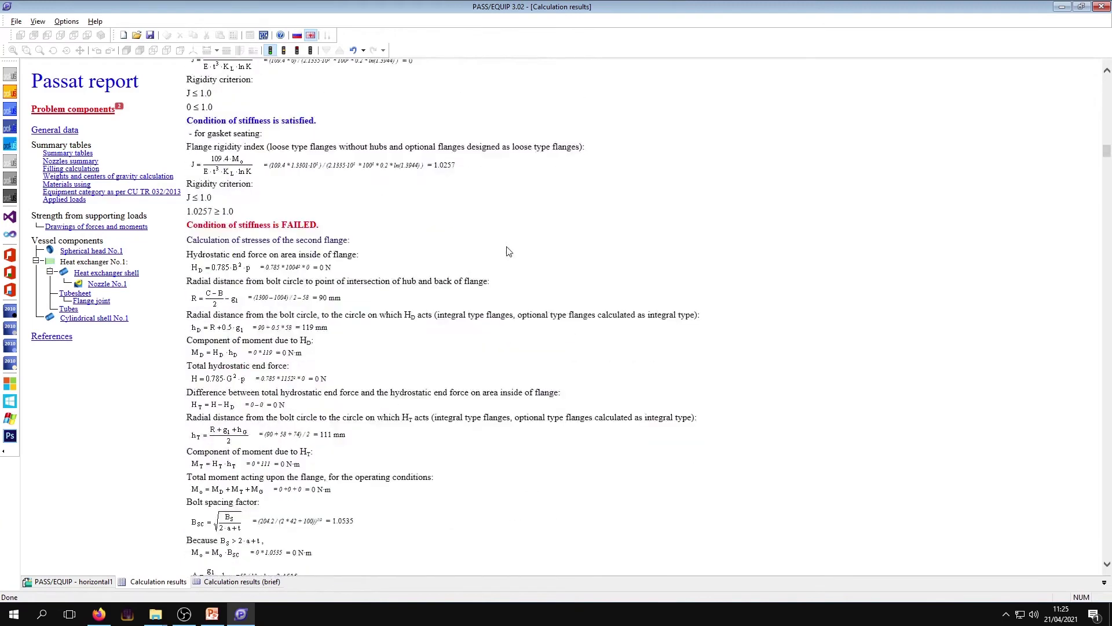
pyautogui.moveTo(328, 240); pyautogui.dragTo(207, 239)
pyautogui.click(228, 253)
pyautogui.moveTo(187, 148); pyautogui.dragTo(248, 193)
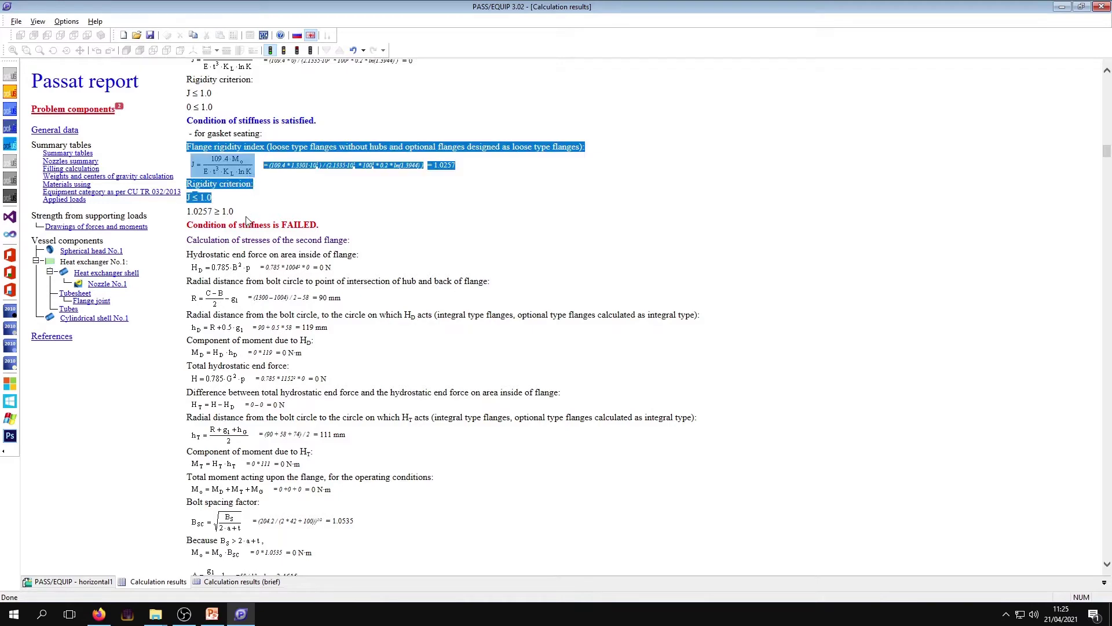
pyautogui.scroll(2, 234, 226)
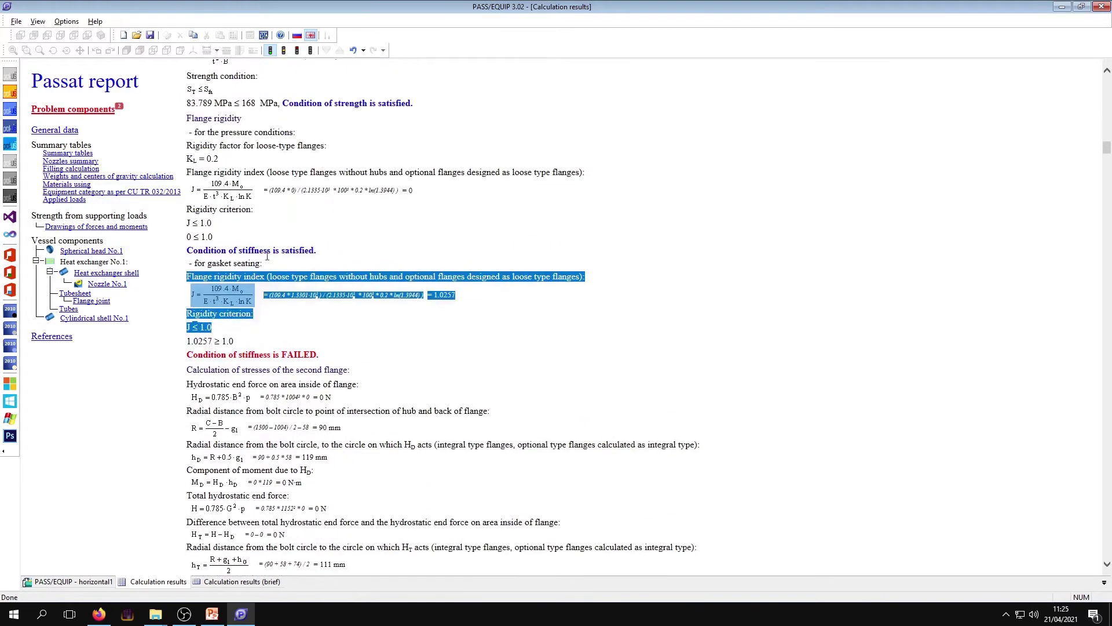
pyautogui.click(224, 318)
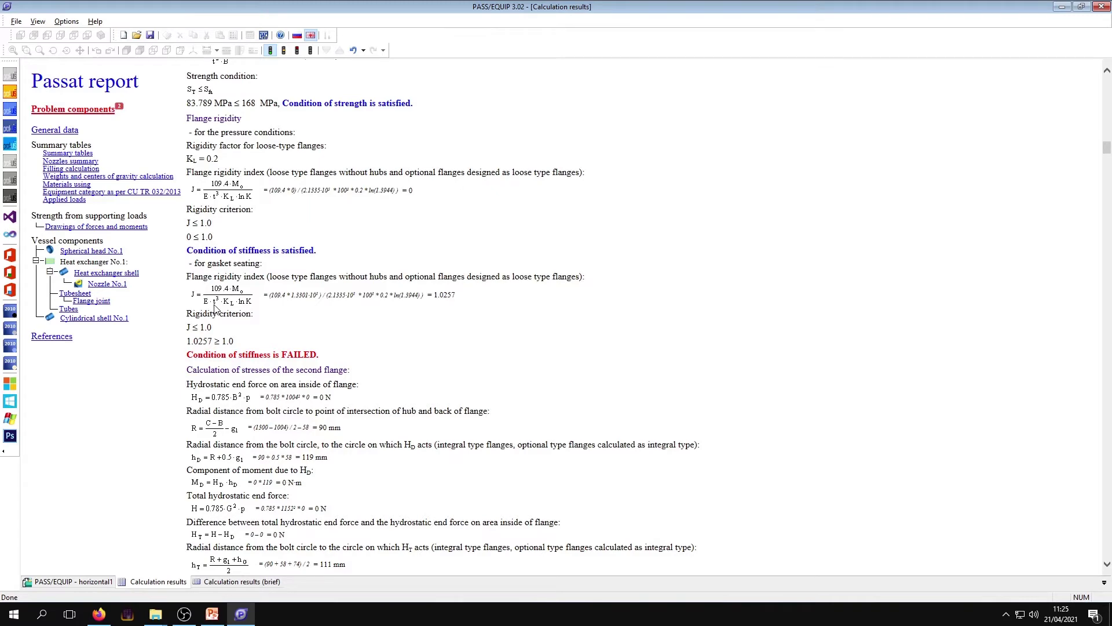
pyautogui.scroll(15, 215, 309)
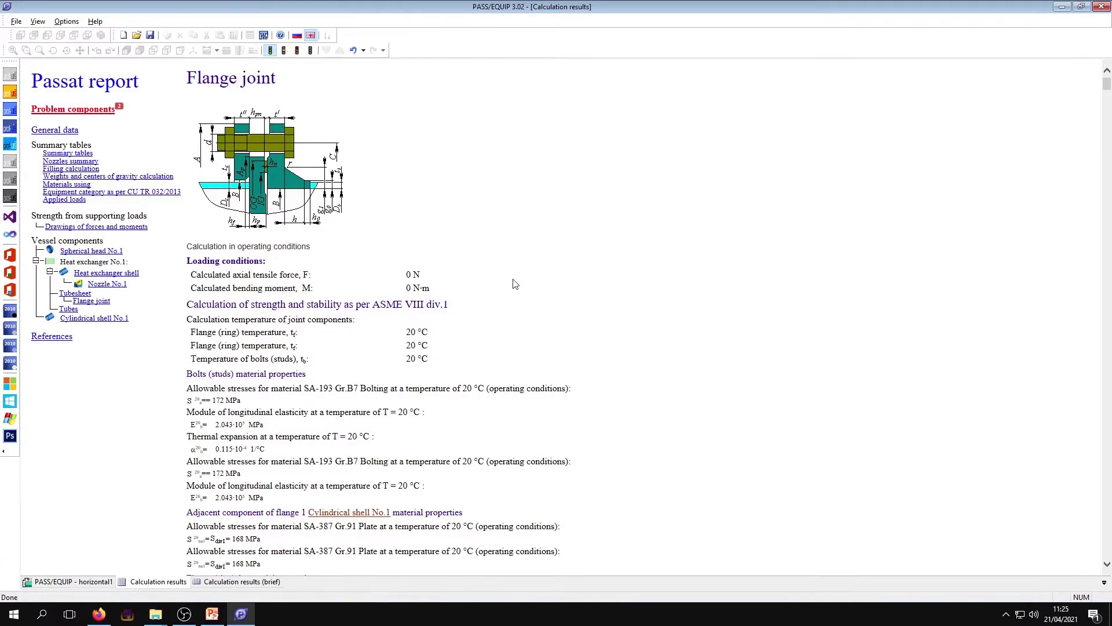
pyautogui.scroll(-15, 515, 284)
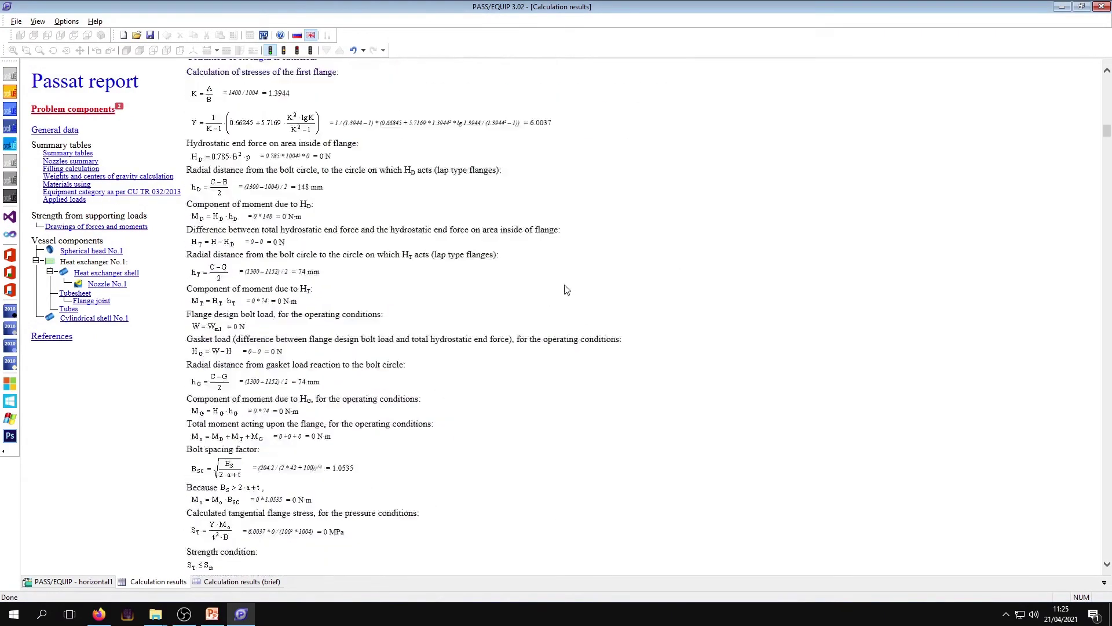
# Step: Examine the first flange's rigidity index for gasket seating and highlight its comparison with the rigidity criterion
pyautogui.scroll(-10, 567, 289)
pyautogui.scroll(3, 516, 322)
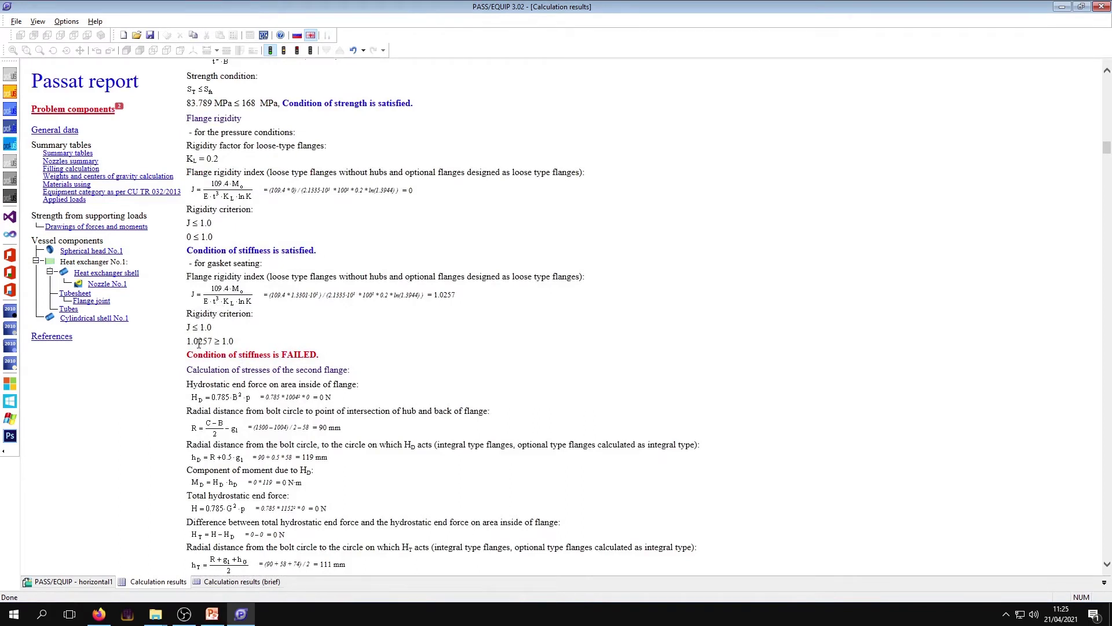
pyautogui.moveTo(195, 342); pyautogui.dragTo(250, 338)
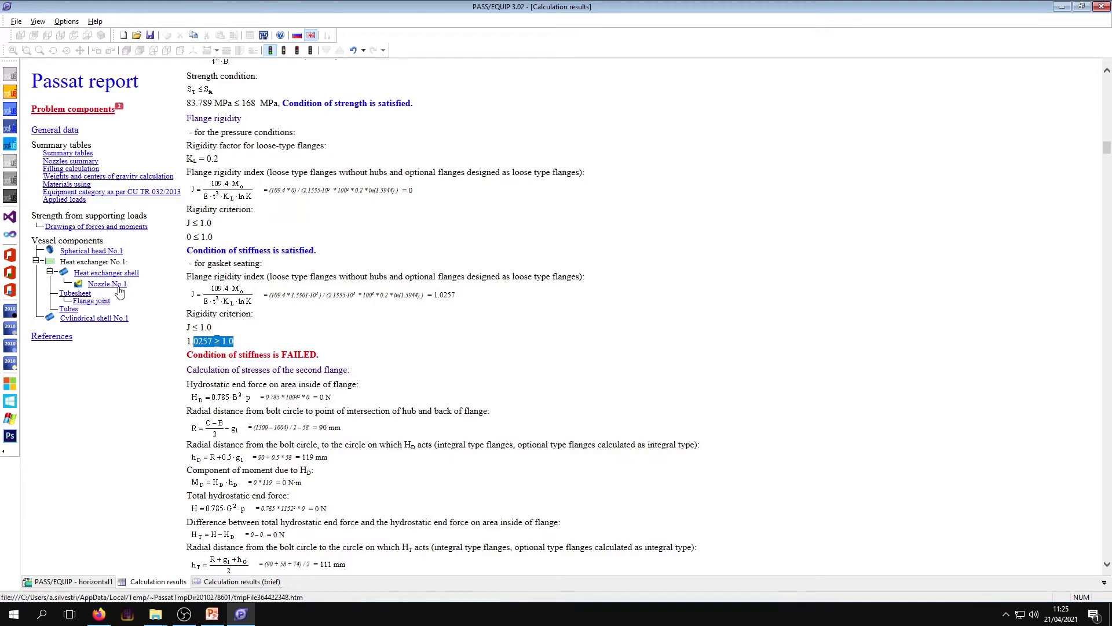
# Step: Examine the report sections for the tubesheet, flange joint and tubes, including input data, bolt loads and tube stresses
pyautogui.click(74, 293)
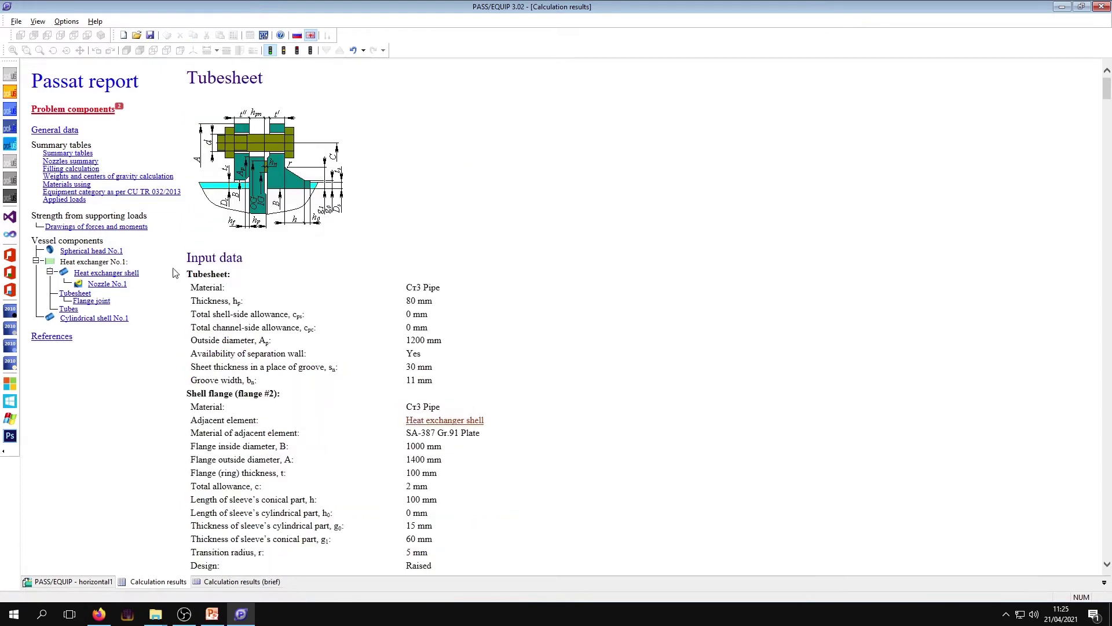
pyautogui.click(101, 306)
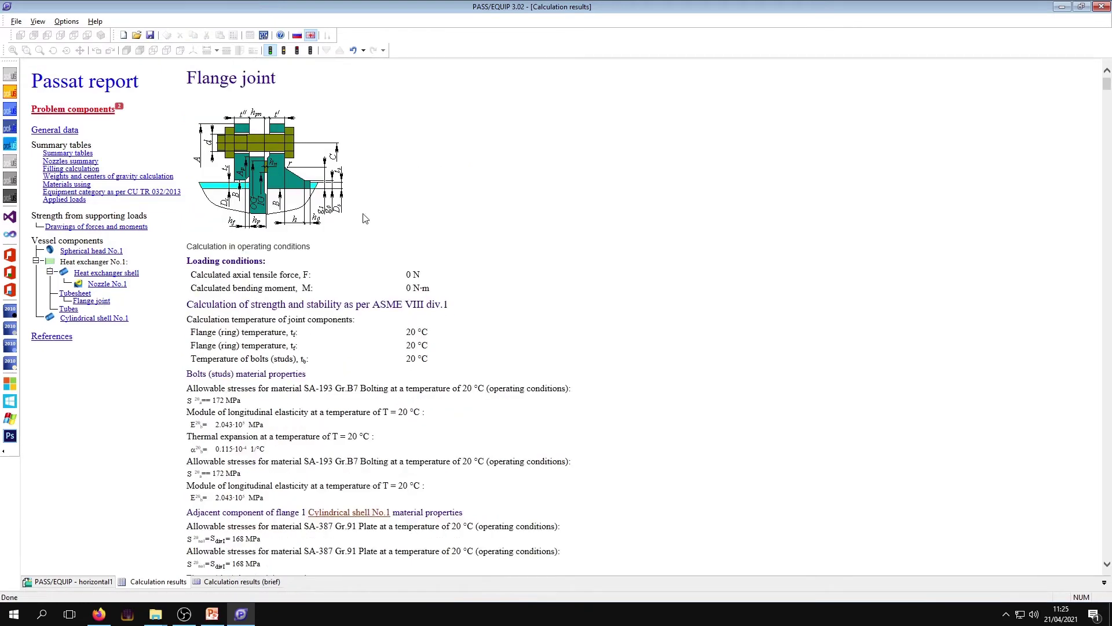
pyautogui.scroll(-15, 394, 197)
pyautogui.scroll(-5, 394, 197)
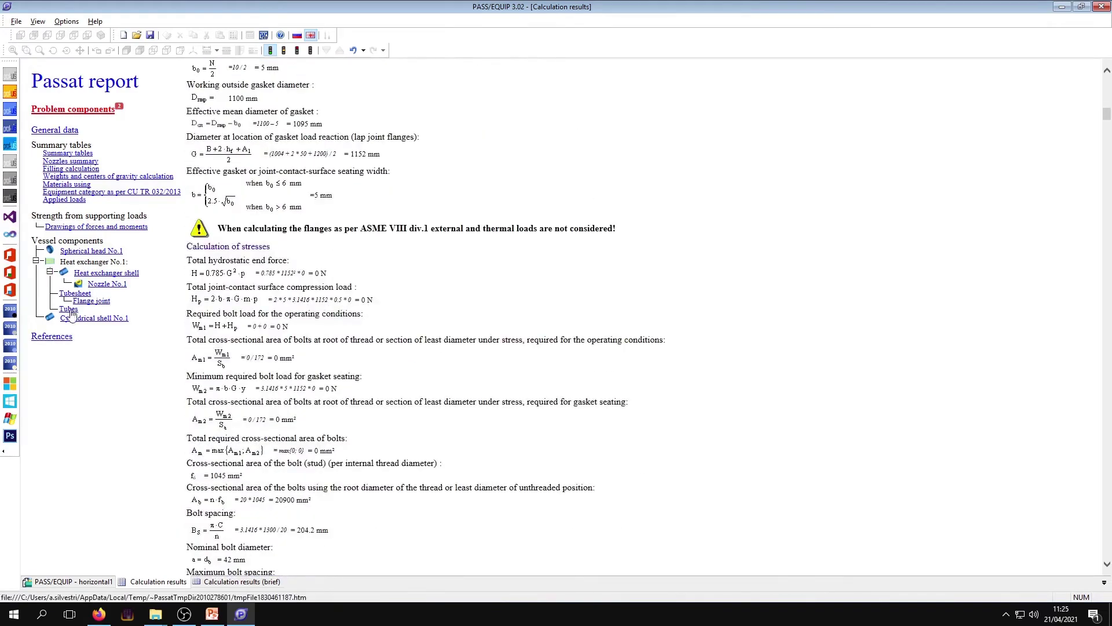
pyautogui.click(68, 310)
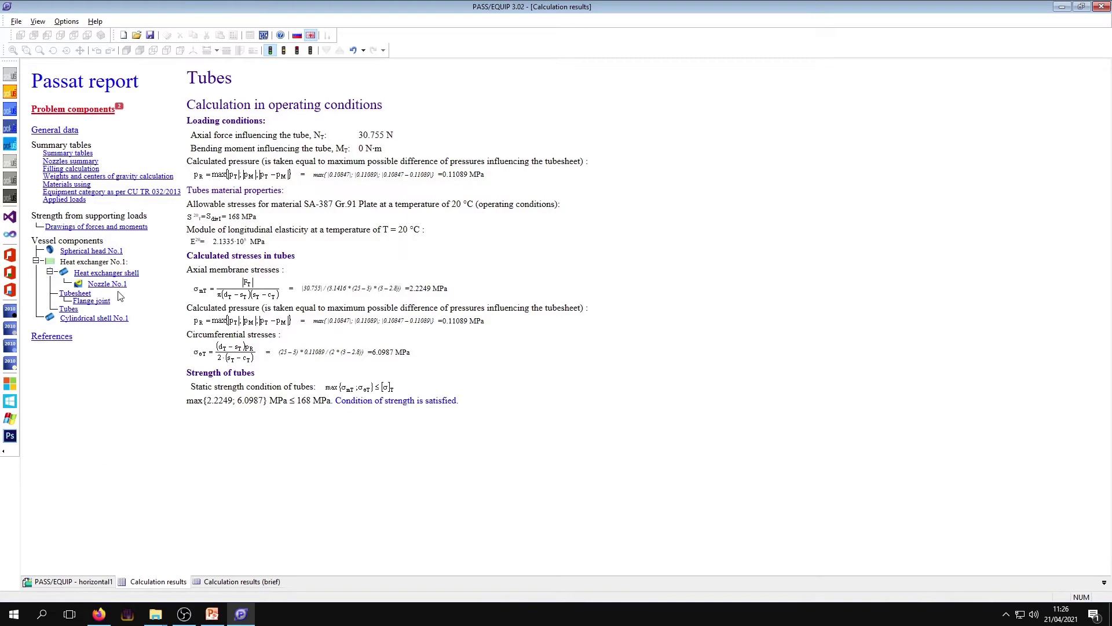
# Step: In the heat exchanger's tubesheet flange data, set the chamber and shell flange thicknesses to 105 mm and recalculate the vessel
pyautogui.click(96, 582)
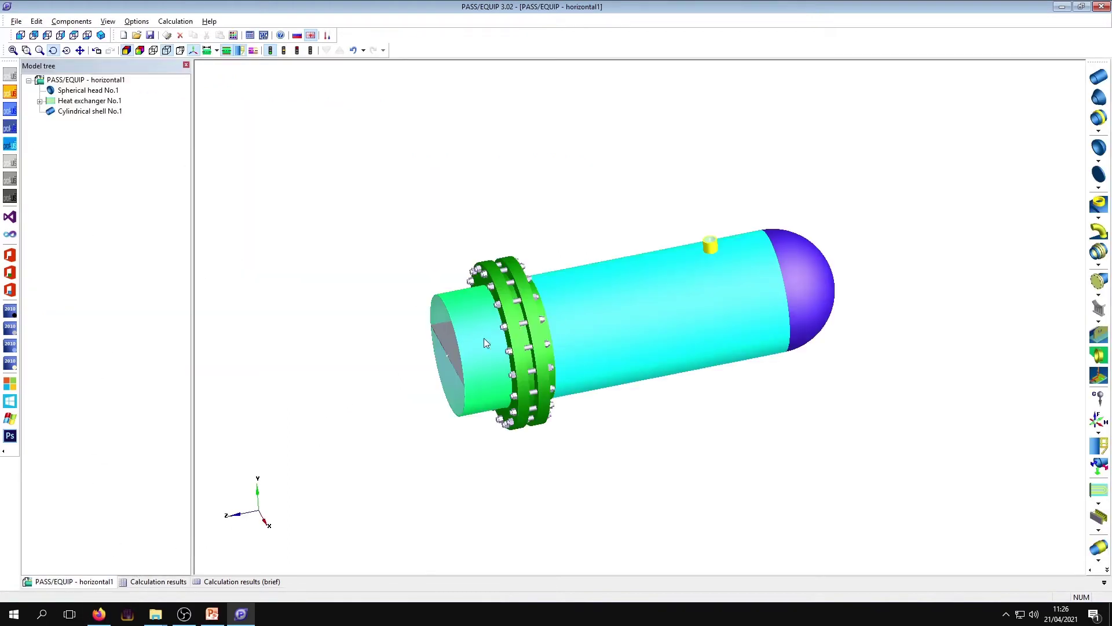
pyautogui.click(87, 101)
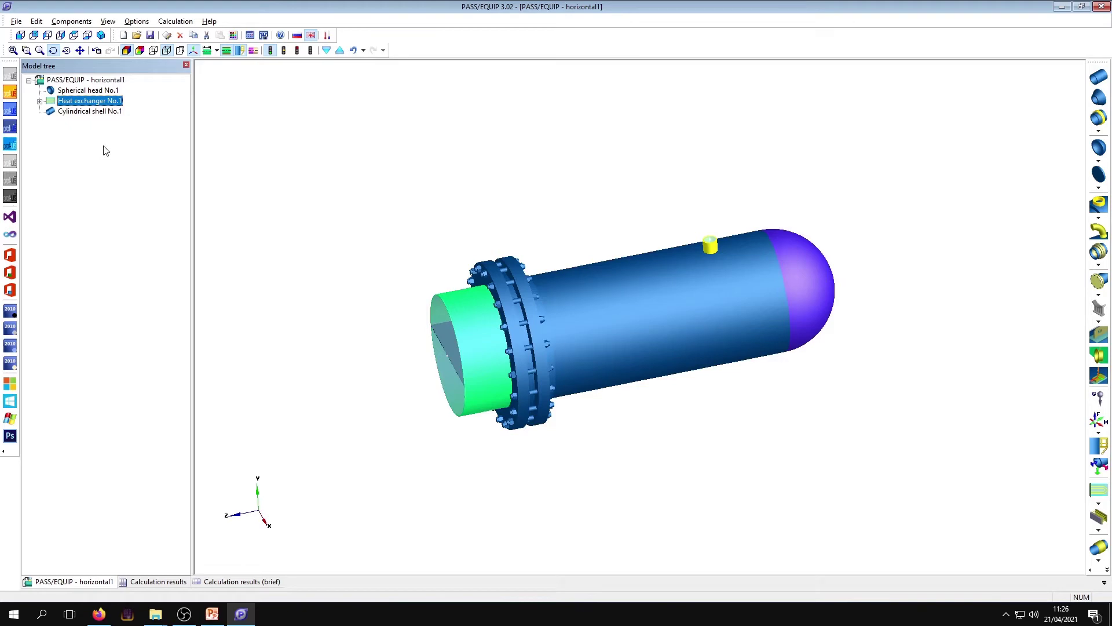
pyautogui.press('Return')
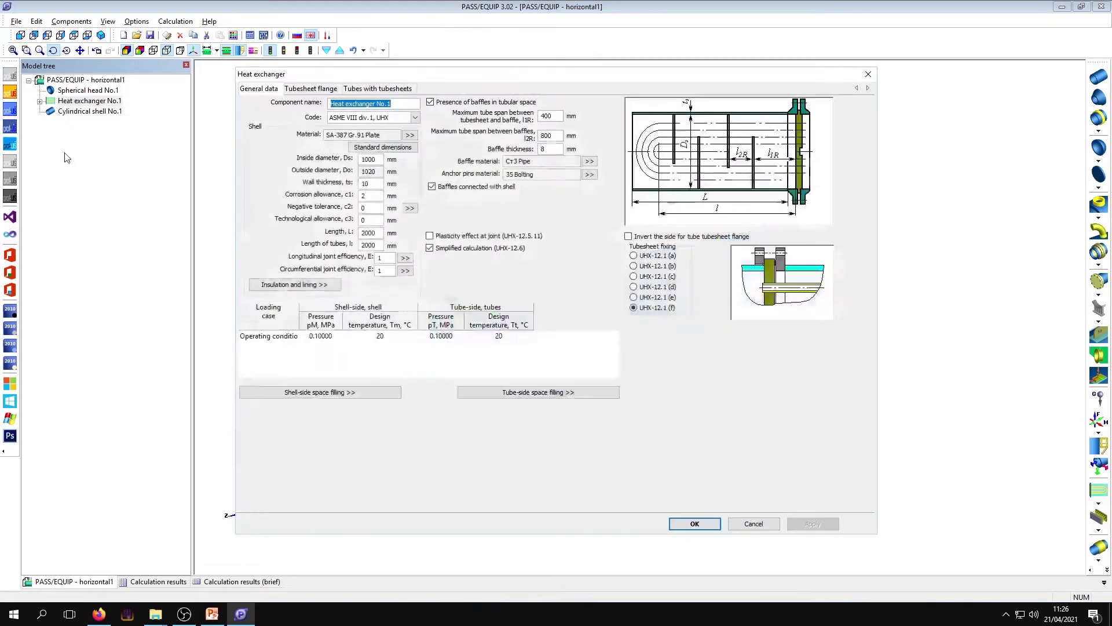
pyautogui.click(299, 91)
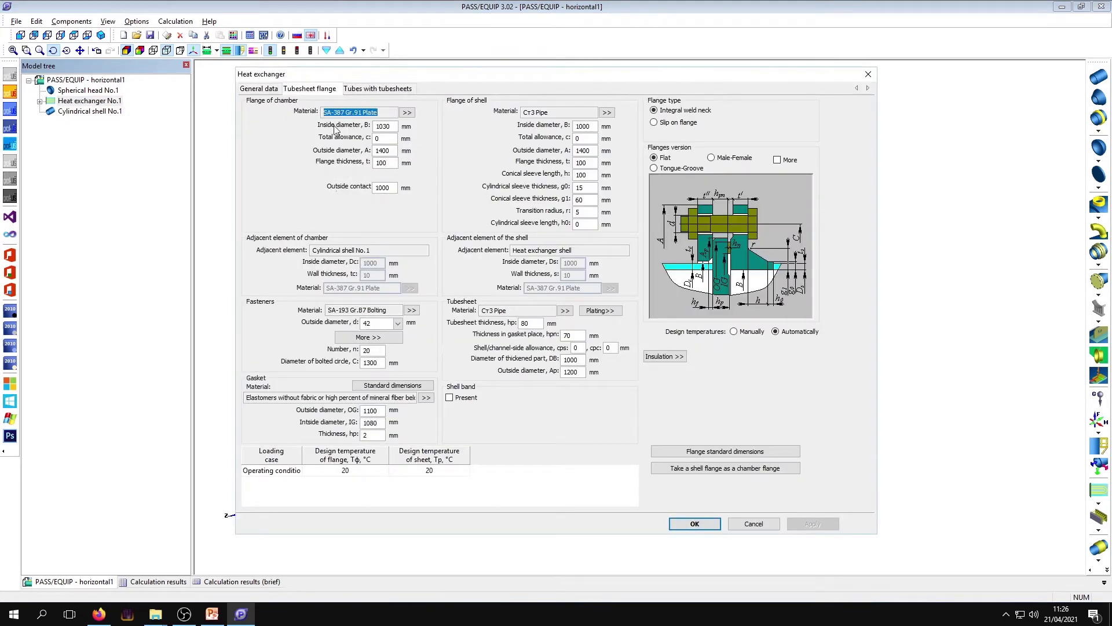
pyautogui.moveTo(389, 163); pyautogui.dragTo(369, 164)
pyautogui.write('105')
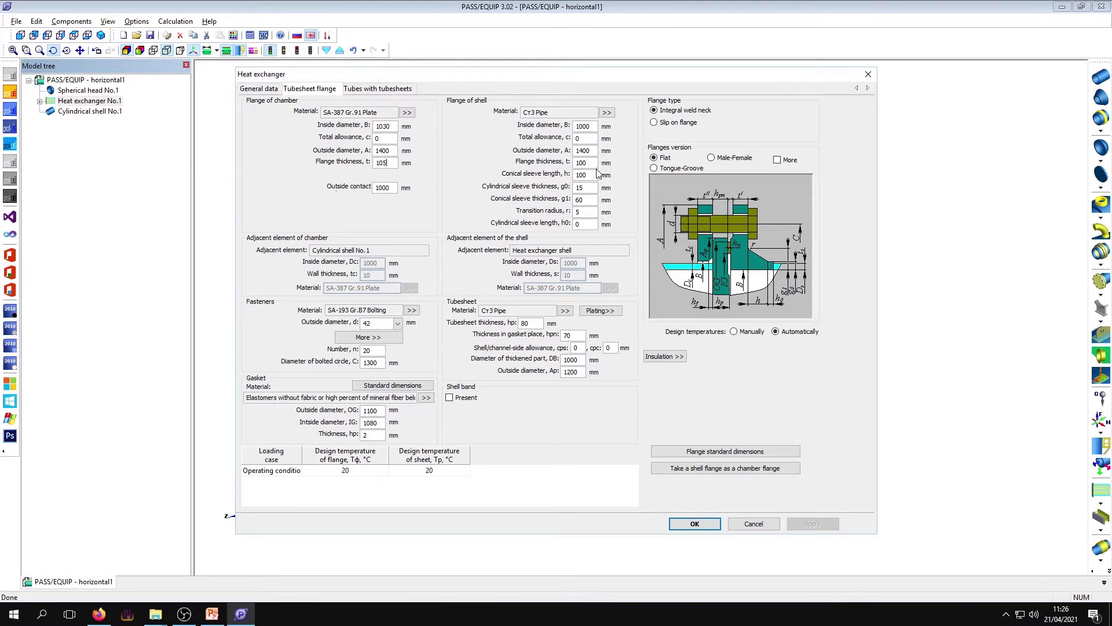
pyautogui.write('105')
pyautogui.click(691, 524)
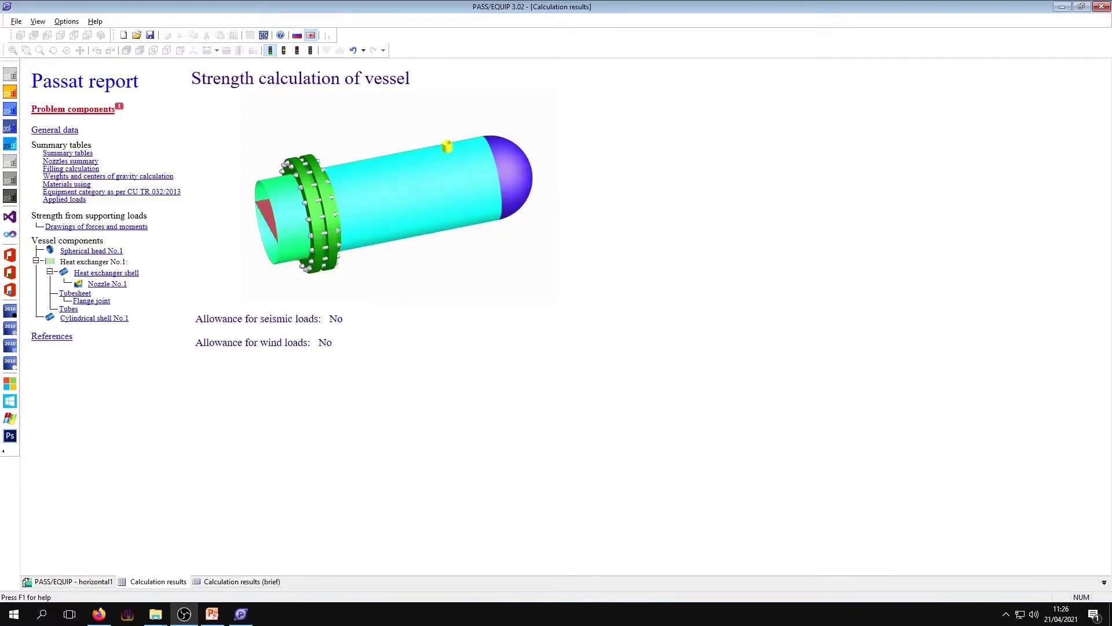
# Step: Recheck the problem components and examine the nozzle's external loads, WRC 537(107) equivalent stresses and strength conclusion
pyautogui.click(83, 110)
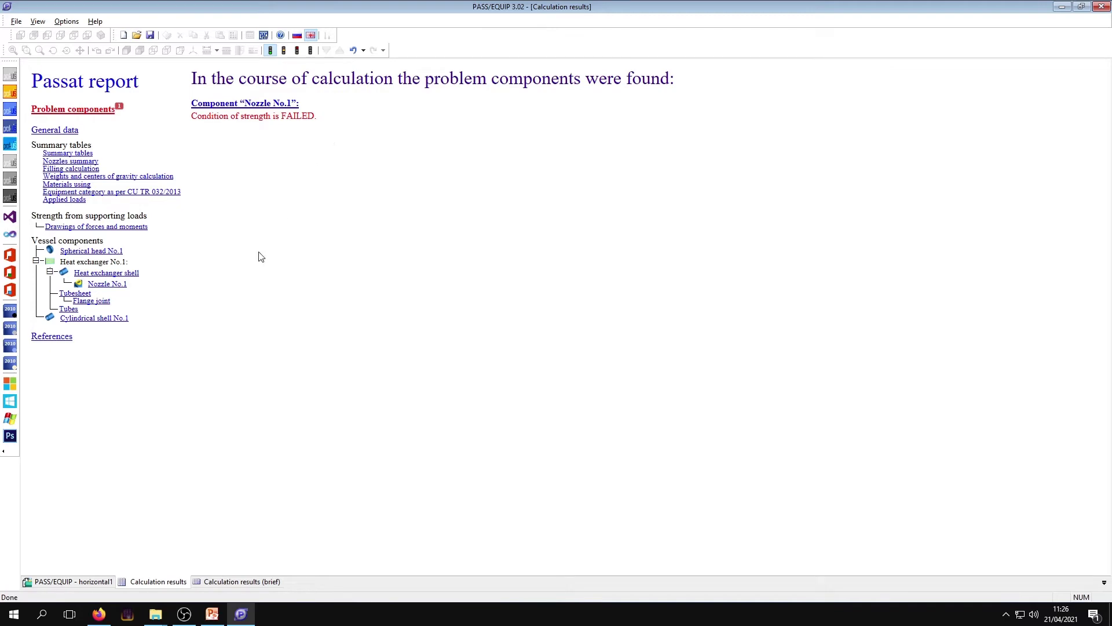
pyautogui.click(84, 250)
pyautogui.click(95, 115)
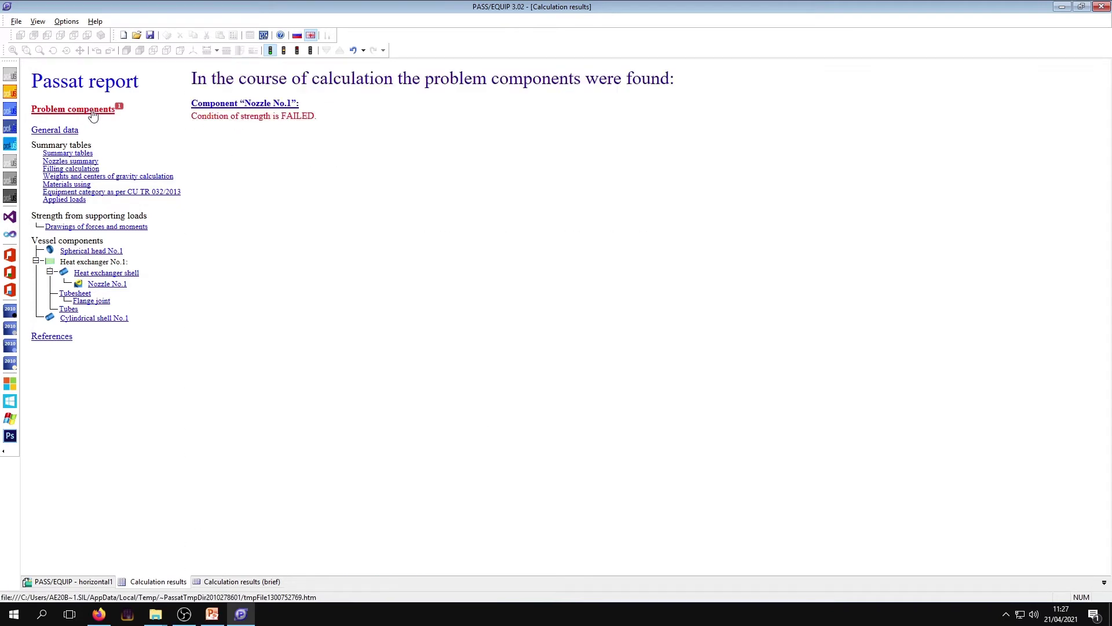
pyautogui.click(239, 104)
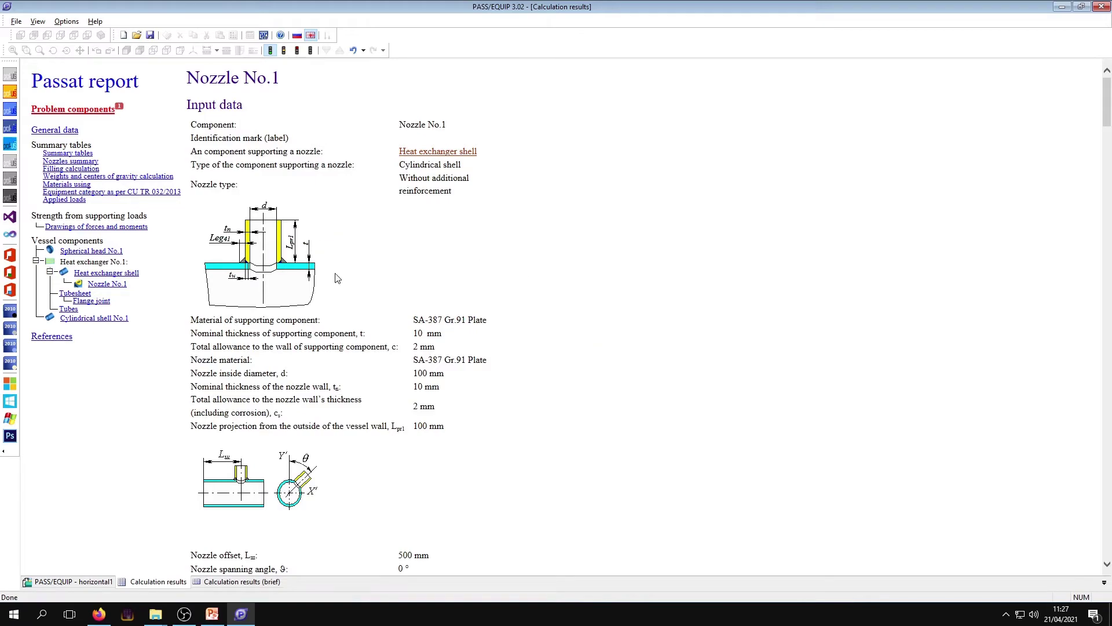
pyautogui.scroll(-20, 338, 279)
pyautogui.scroll(-5, 373, 249)
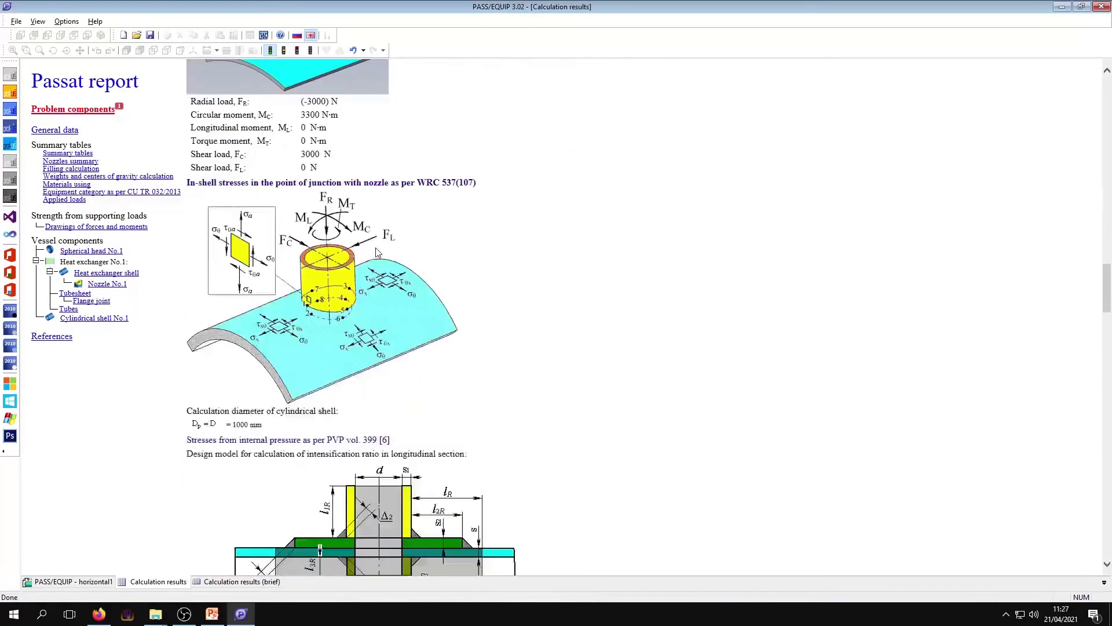
pyautogui.scroll(5, 290, 150)
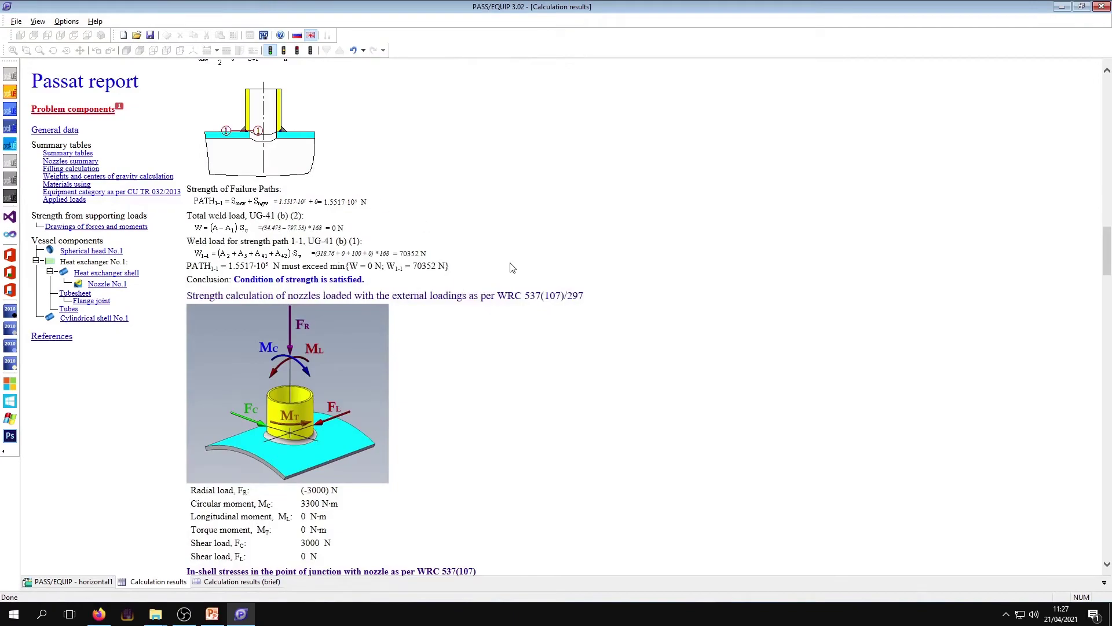
pyautogui.scroll(-10, 603, 299)
pyautogui.scroll(-20, 606, 300)
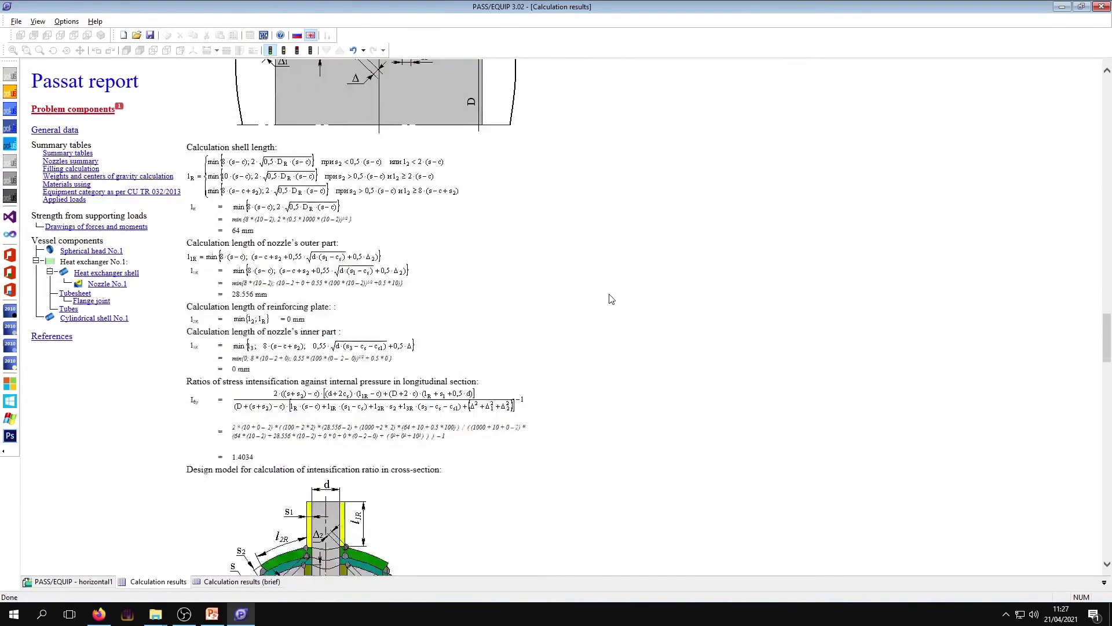
pyautogui.scroll(-5, 629, 304)
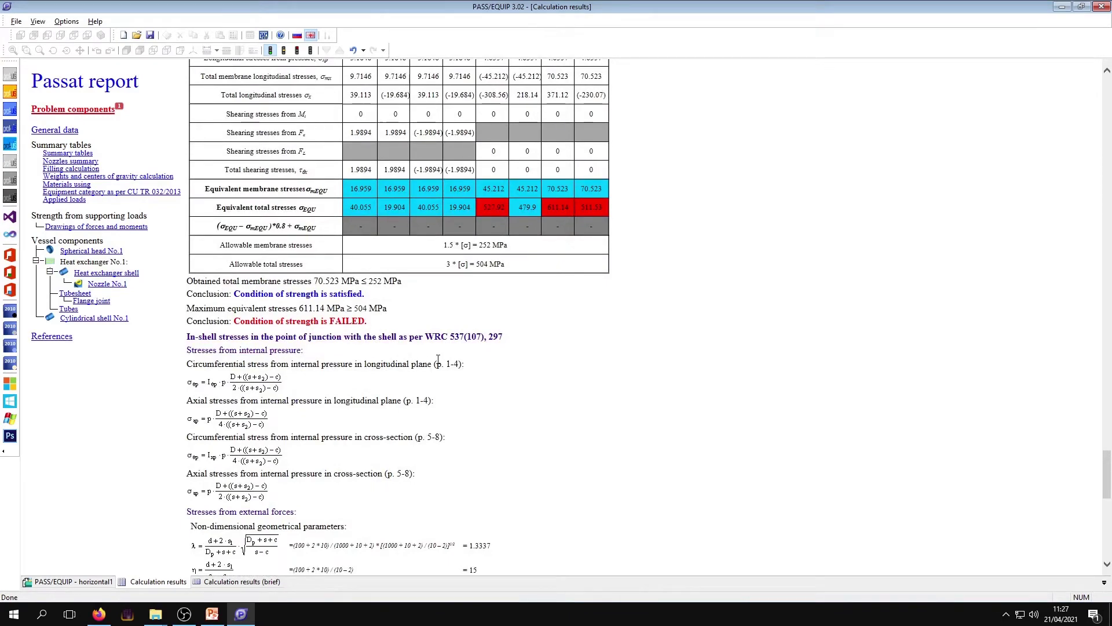
pyautogui.moveTo(388, 310); pyautogui.dragTo(197, 317)
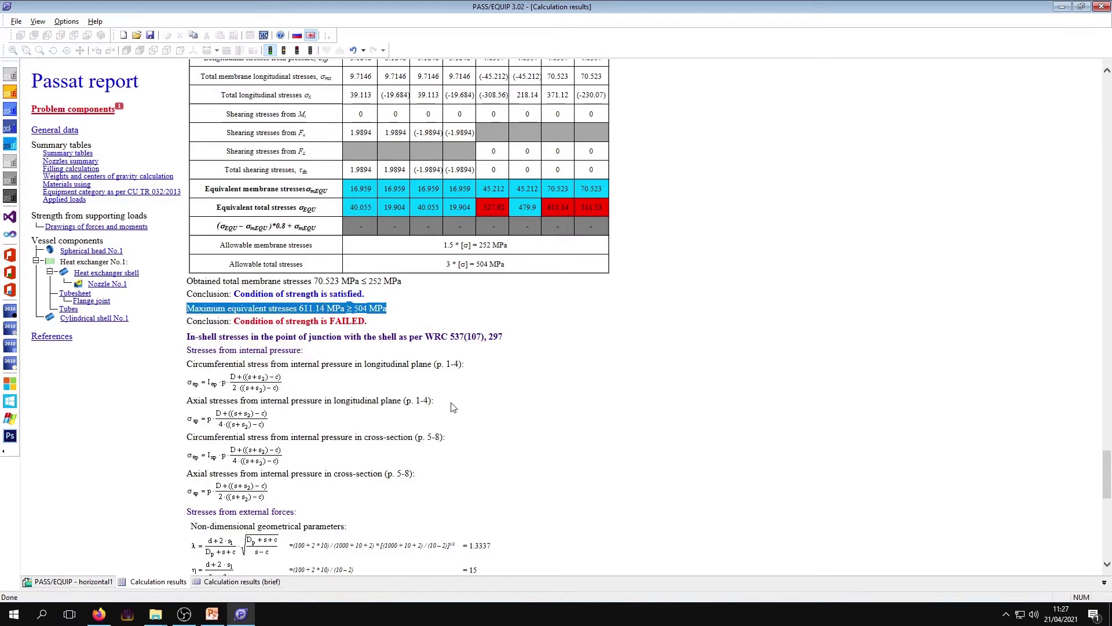
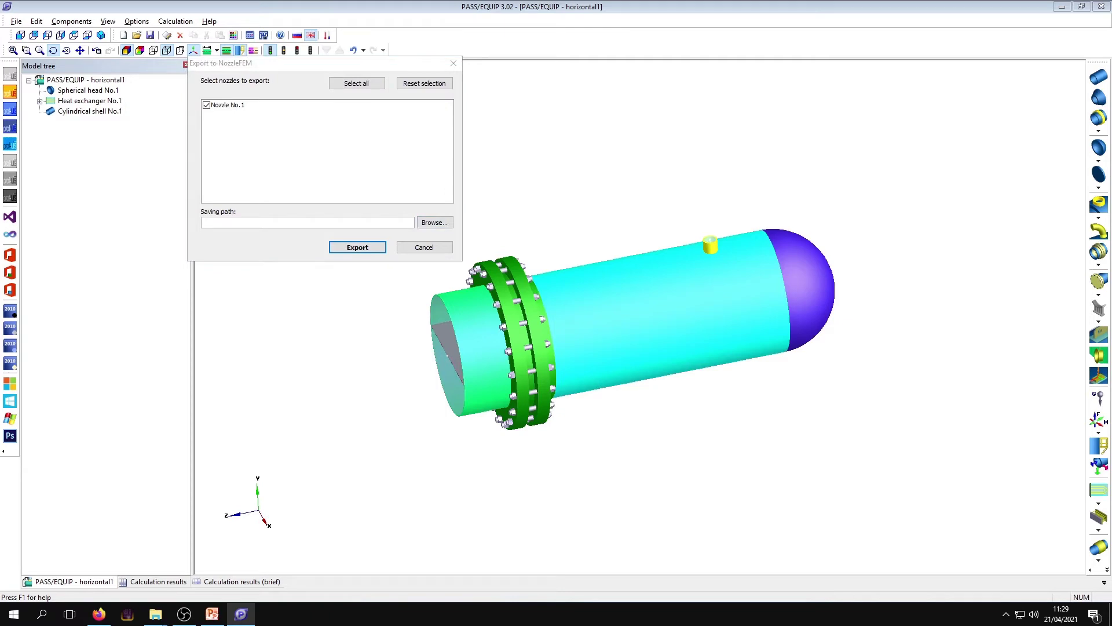
pyautogui.hotkey('alt', 'Tab')
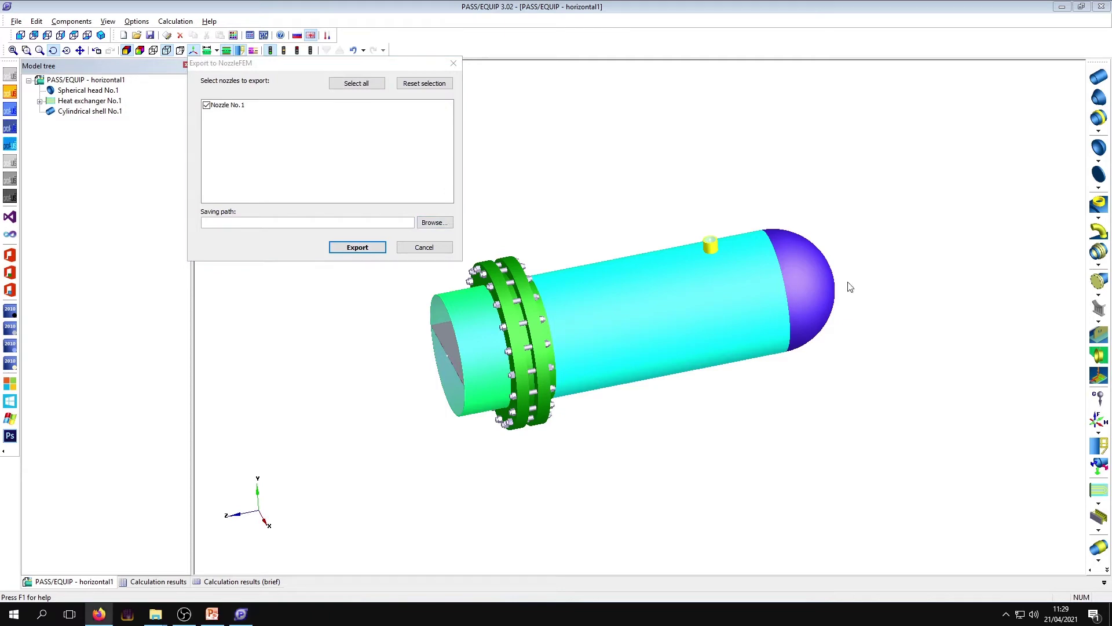
pyautogui.click(290, 65)
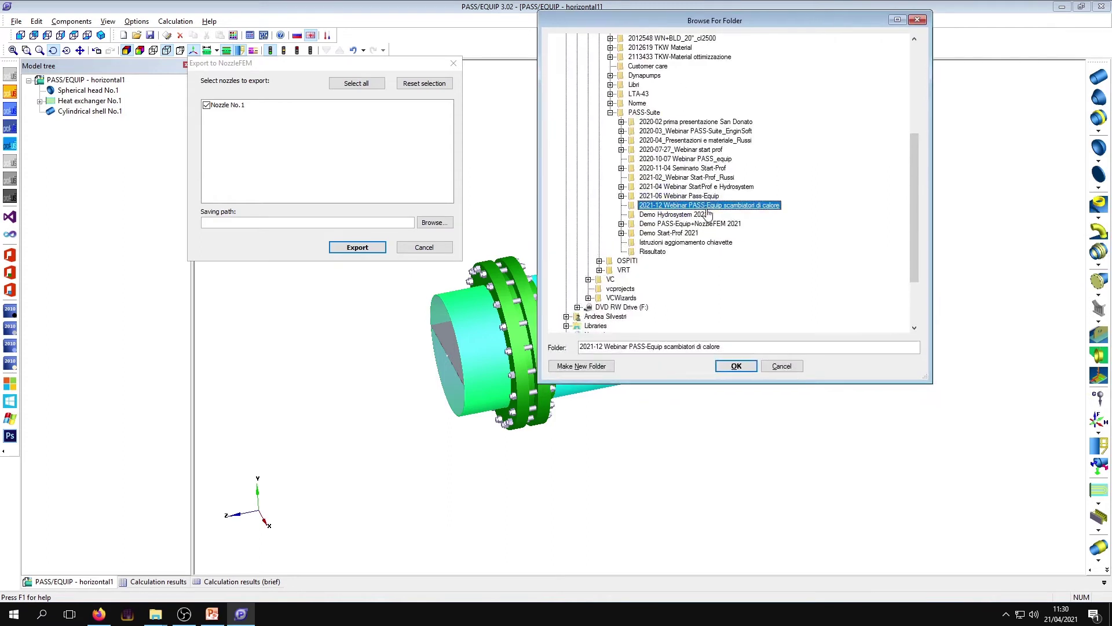
pyautogui.click(736, 366)
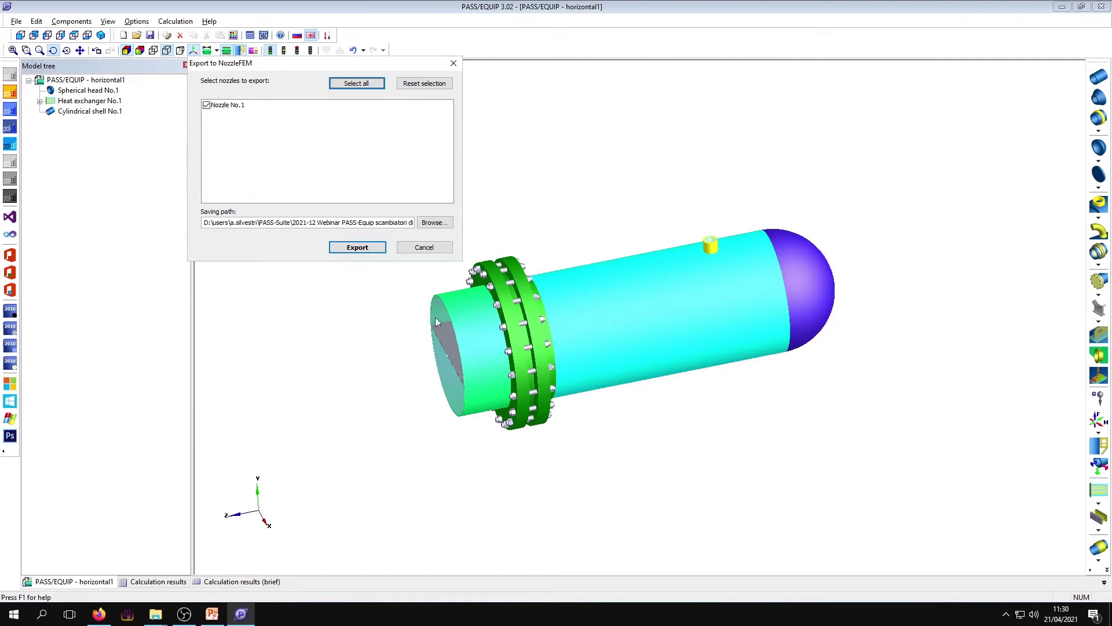
pyautogui.click(425, 247)
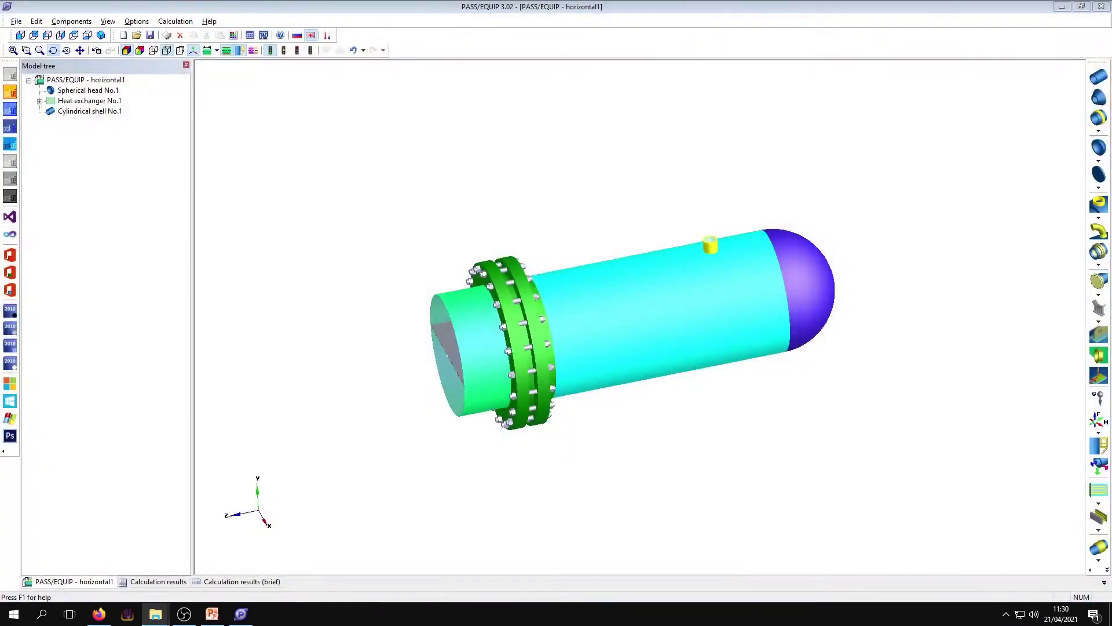
# Step: Open the saved nozzle project from the webinar folder in PASS/Nozzle-FEM and review its base element, nozzle and loads data
pyautogui.click(156, 614)
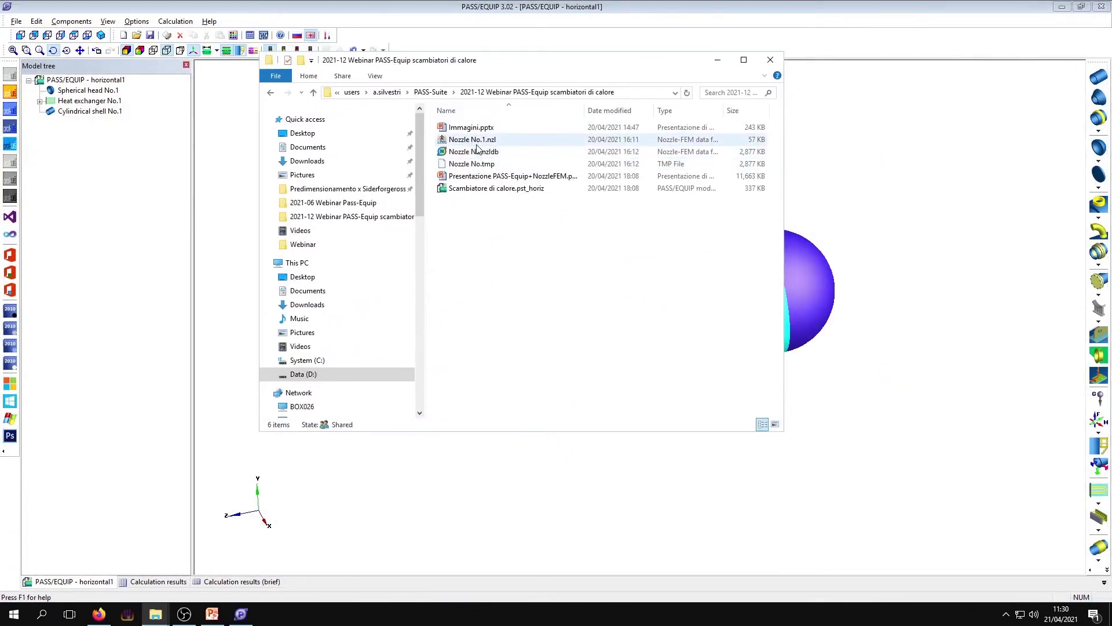
pyautogui.click(478, 140)
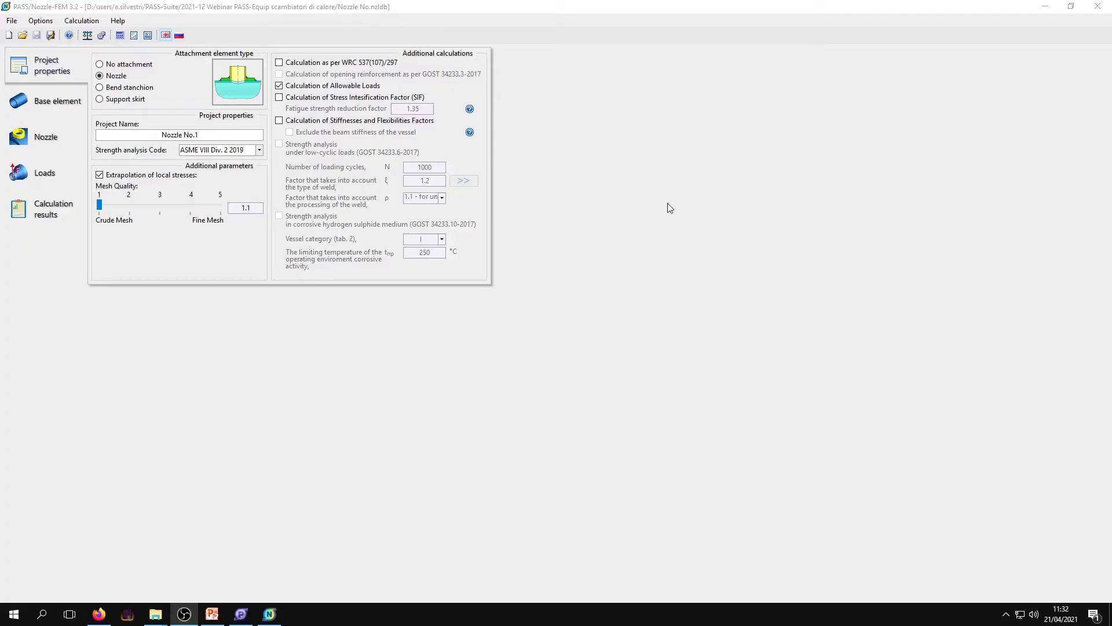
pyautogui.click(58, 107)
pyautogui.click(55, 137)
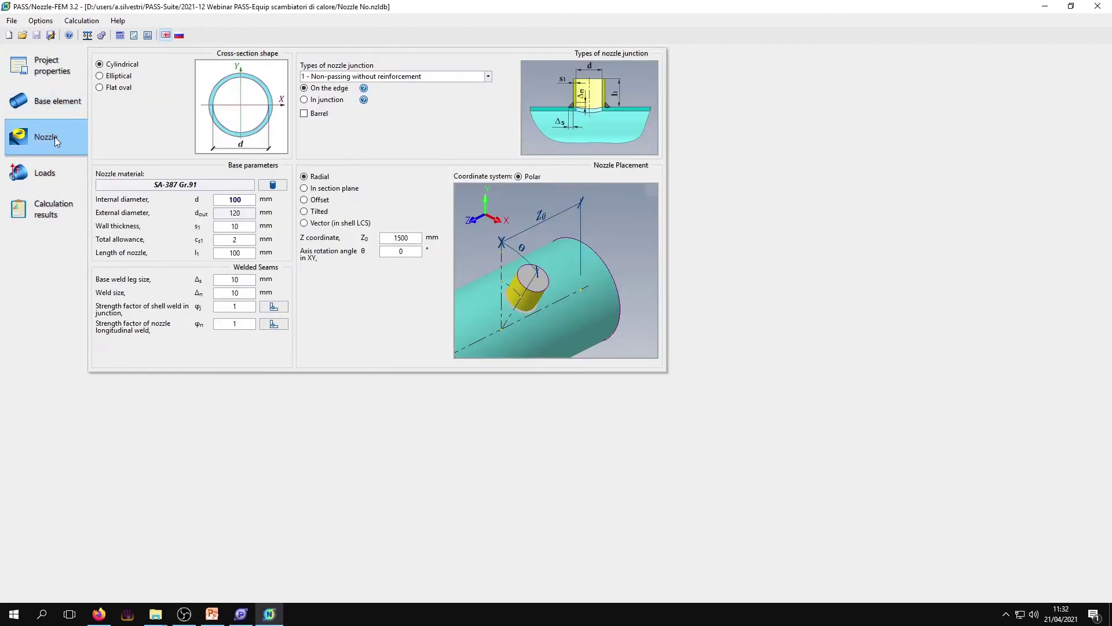
pyautogui.click(46, 179)
# Step: In the project properties, choose ASME VIII Div. 2 2019 as the strength analysis code and set mesh quality to 3
pyautogui.click(45, 66)
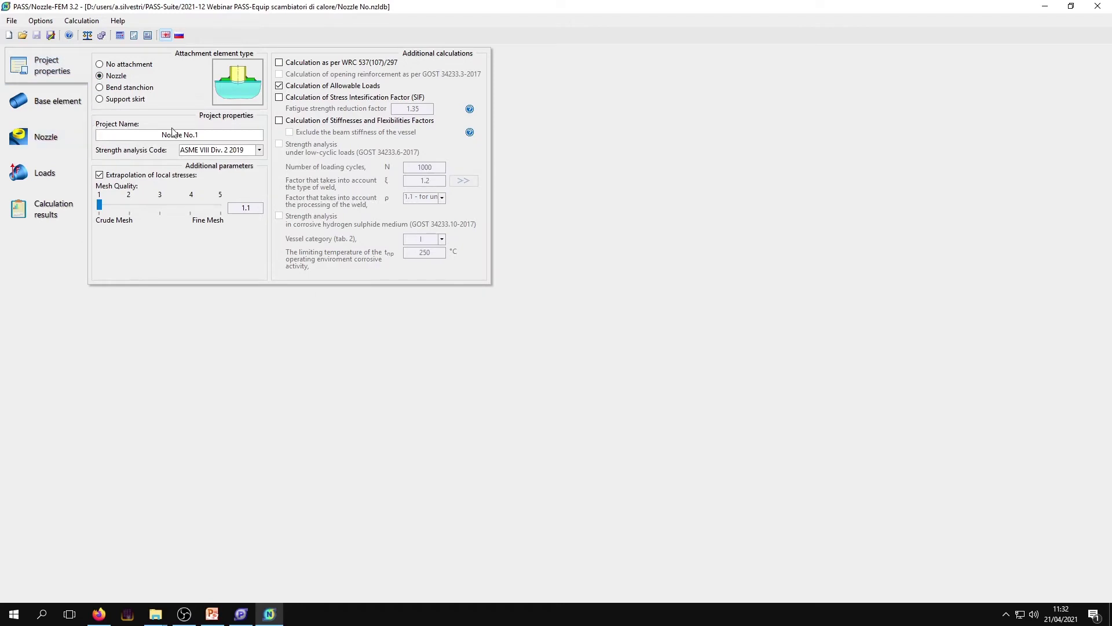
pyautogui.click(241, 152)
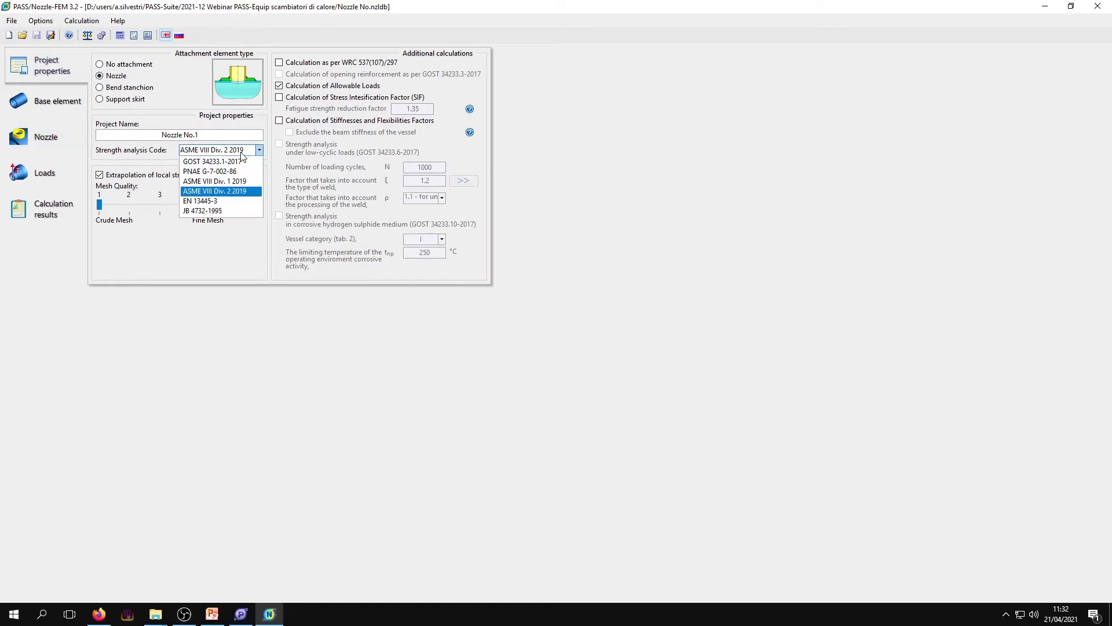
pyautogui.click(247, 192)
pyautogui.click(161, 209)
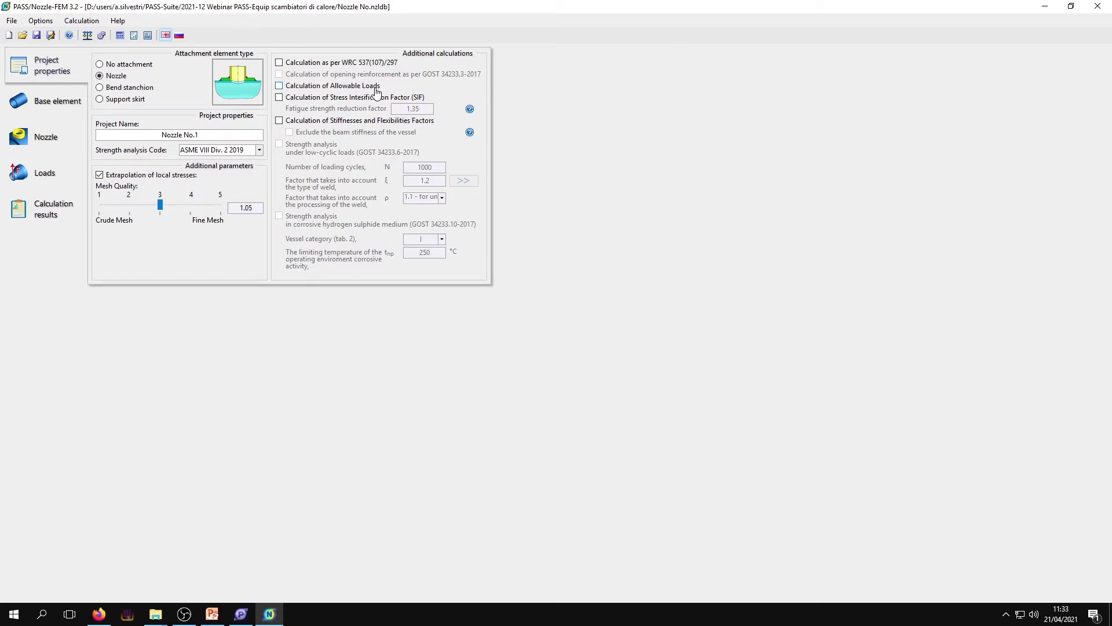
# Step: Enable the additional calculations of allowable loads, stress intensification factor, and stiffness and flexibility factors
pyautogui.click(377, 90)
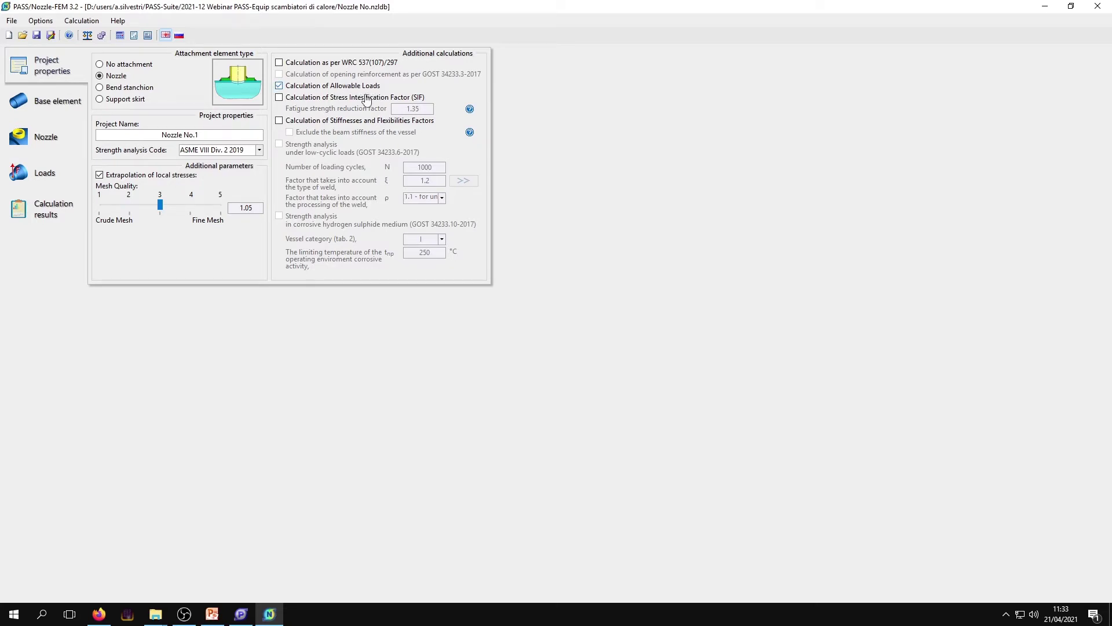
pyautogui.click(289, 100)
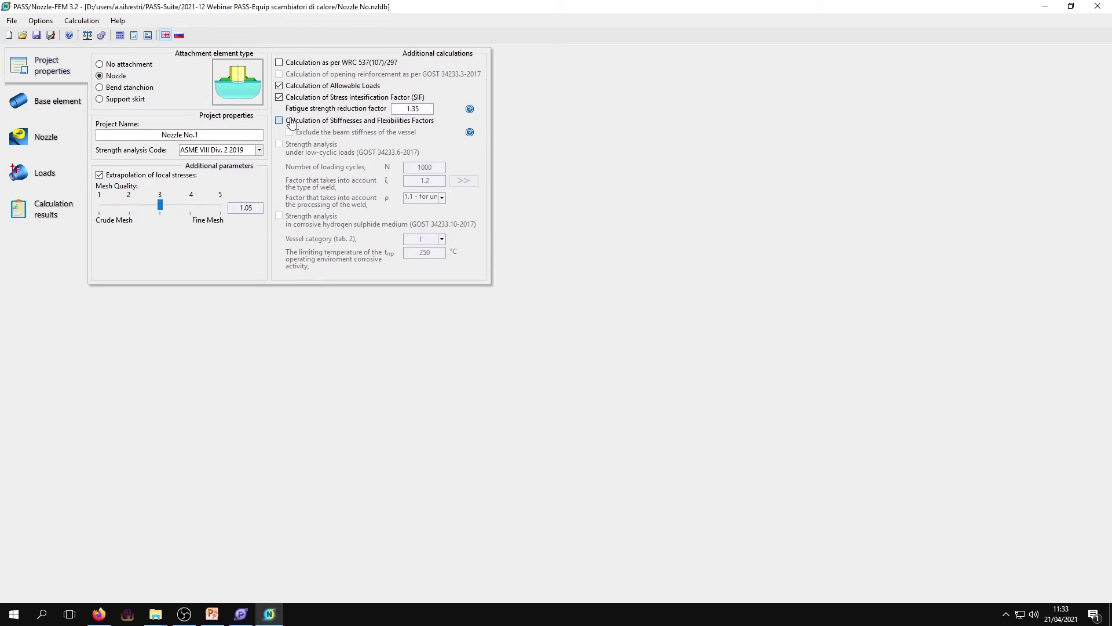
pyautogui.click(292, 123)
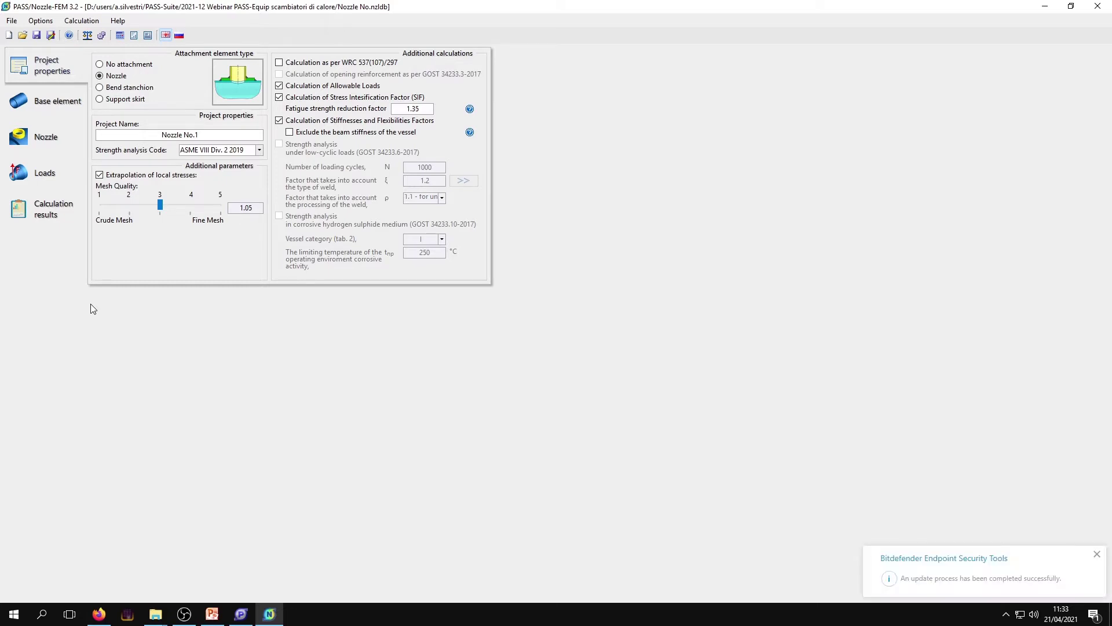
# Step: Review the base element dimensions, the nozzle parameters and available junction types, and the load case's pressure, temperature and nozzle loads
pyautogui.click(41, 103)
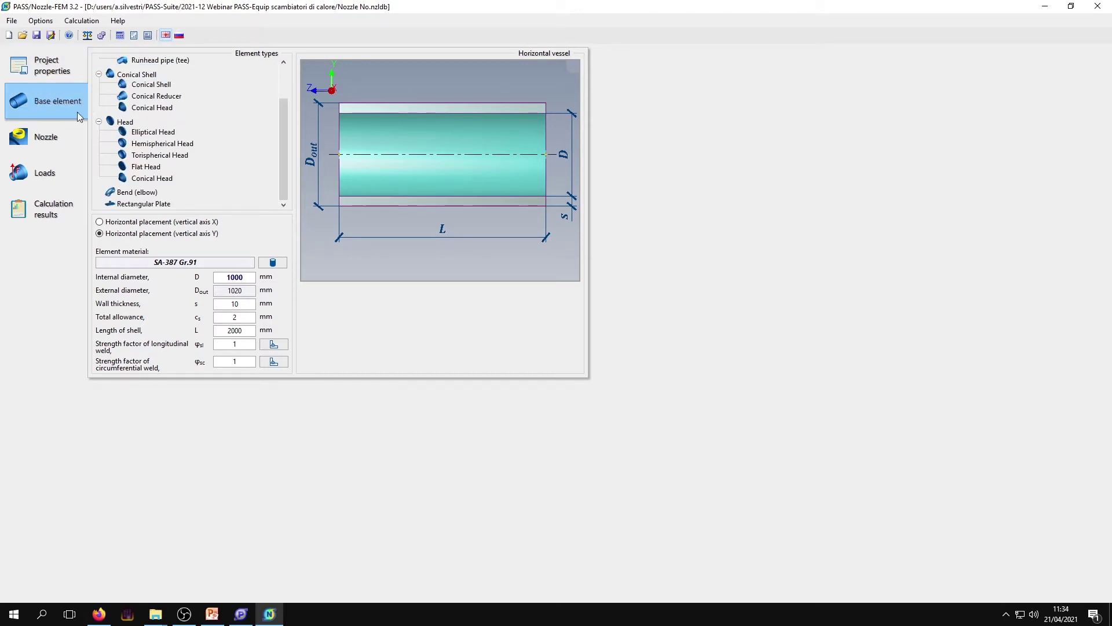
pyautogui.click(48, 140)
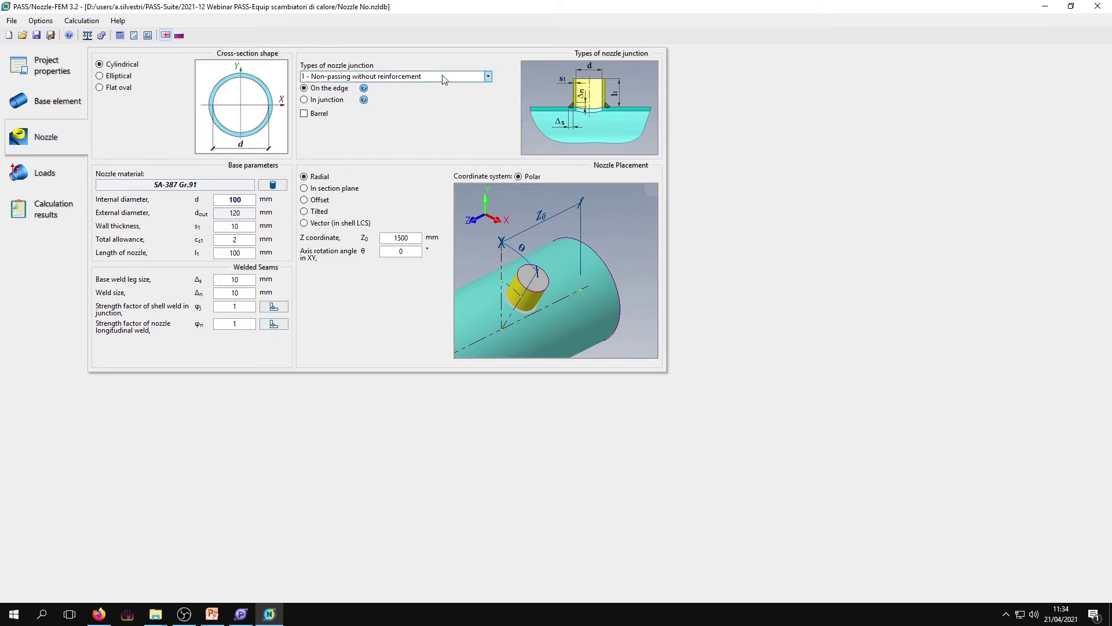
pyautogui.click(394, 77)
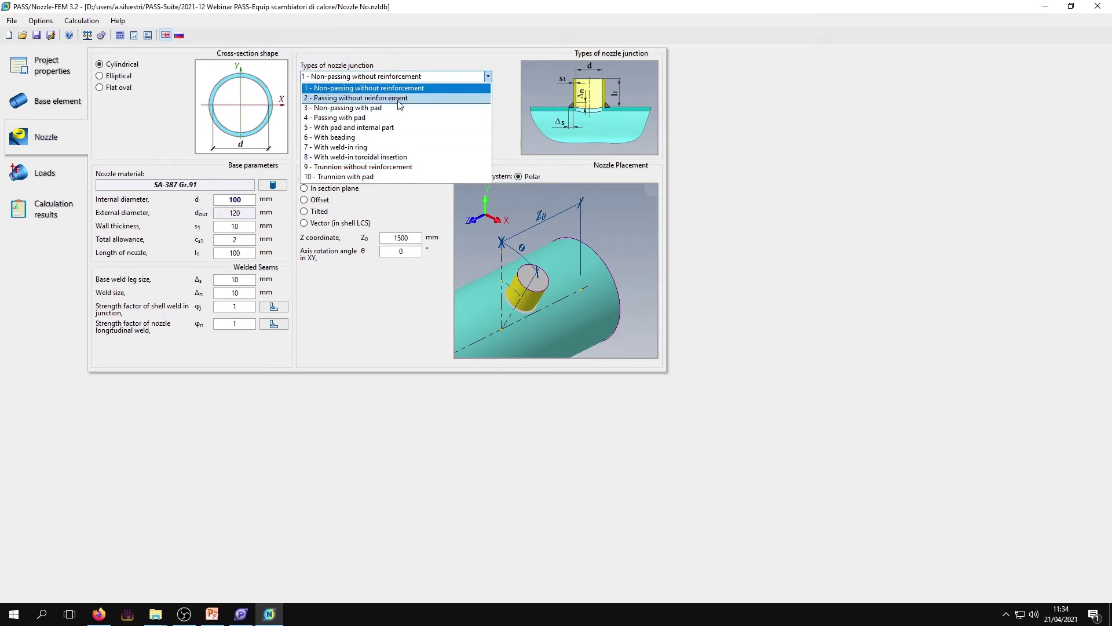
pyautogui.click(409, 189)
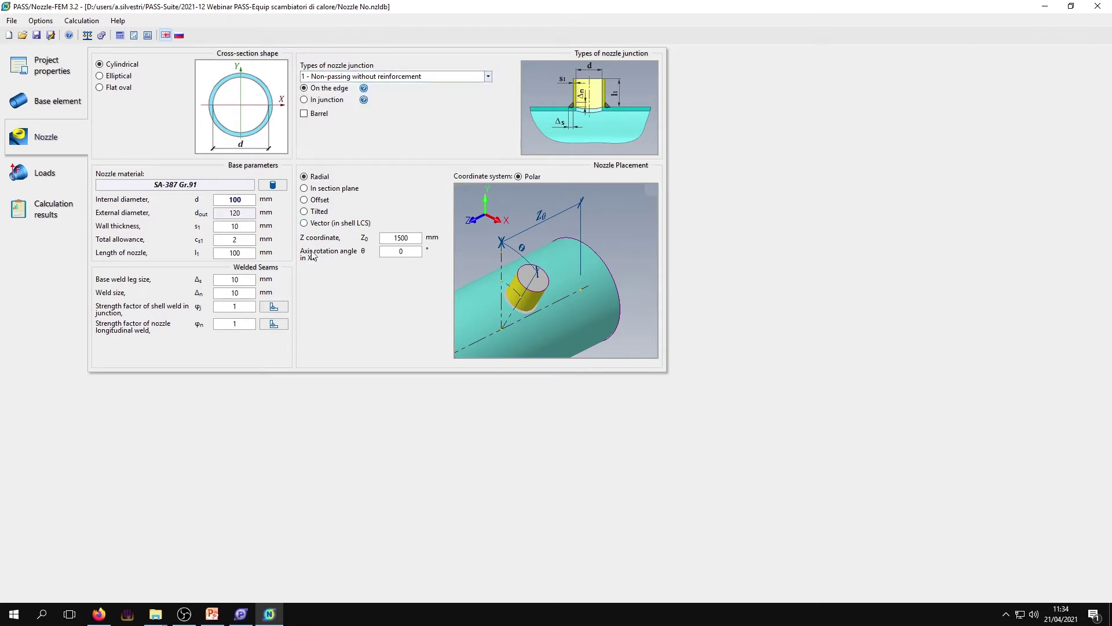
pyautogui.click(48, 179)
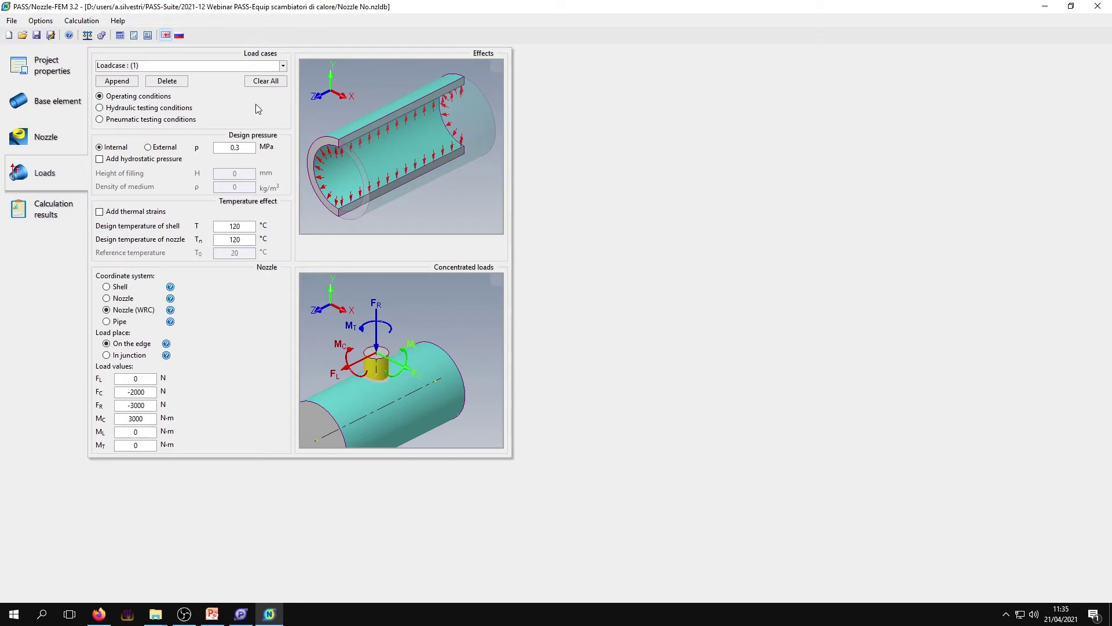
pyautogui.click(284, 67)
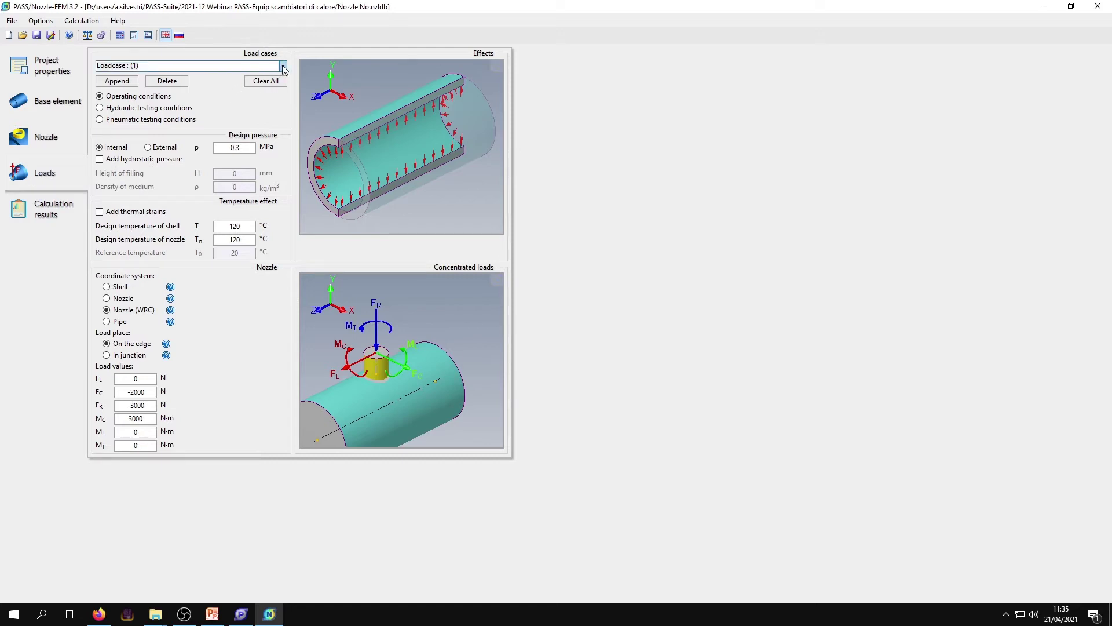
pyautogui.click(261, 91)
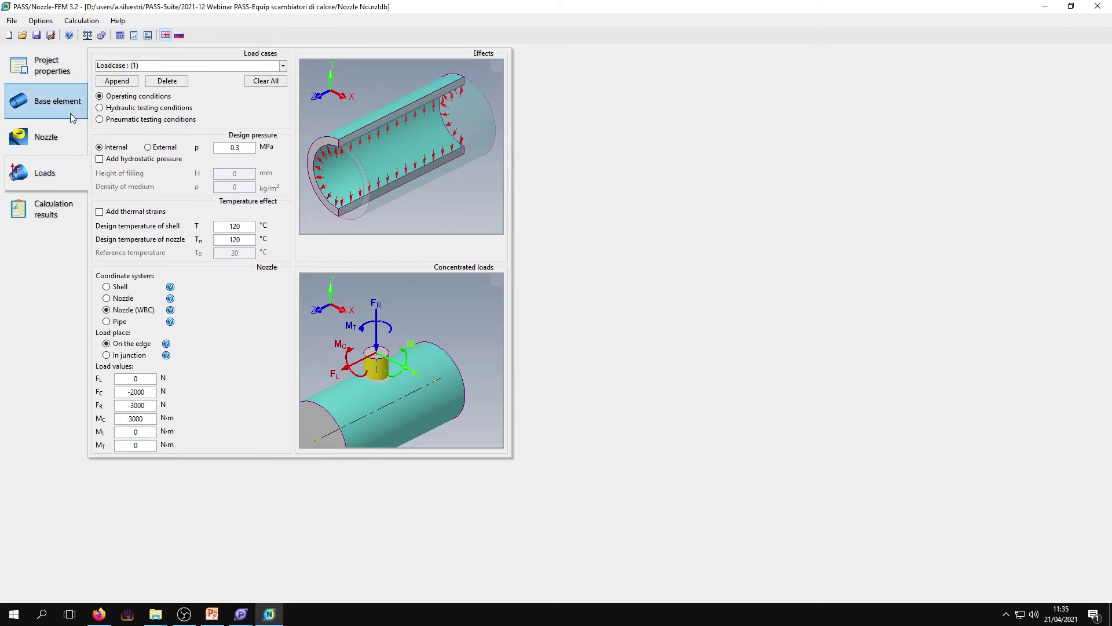
# Step: Run the finite element calculation and review the report's initial data, loading conditions and nozzle loads
pyautogui.click(119, 35)
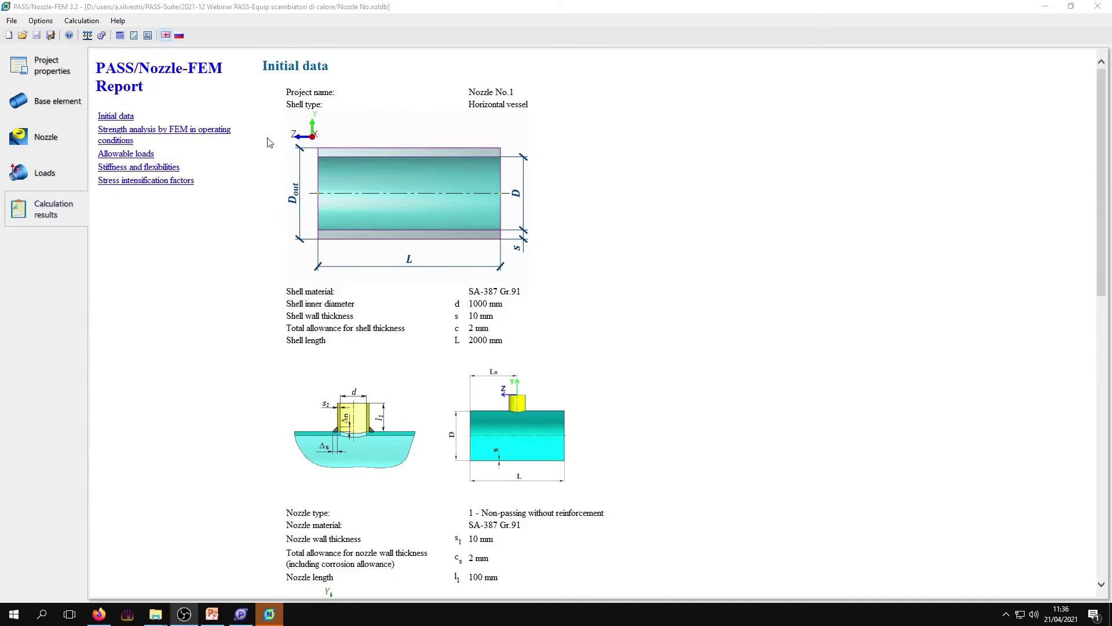
pyautogui.scroll(-10, 272, 146)
pyautogui.scroll(-1, 426, 261)
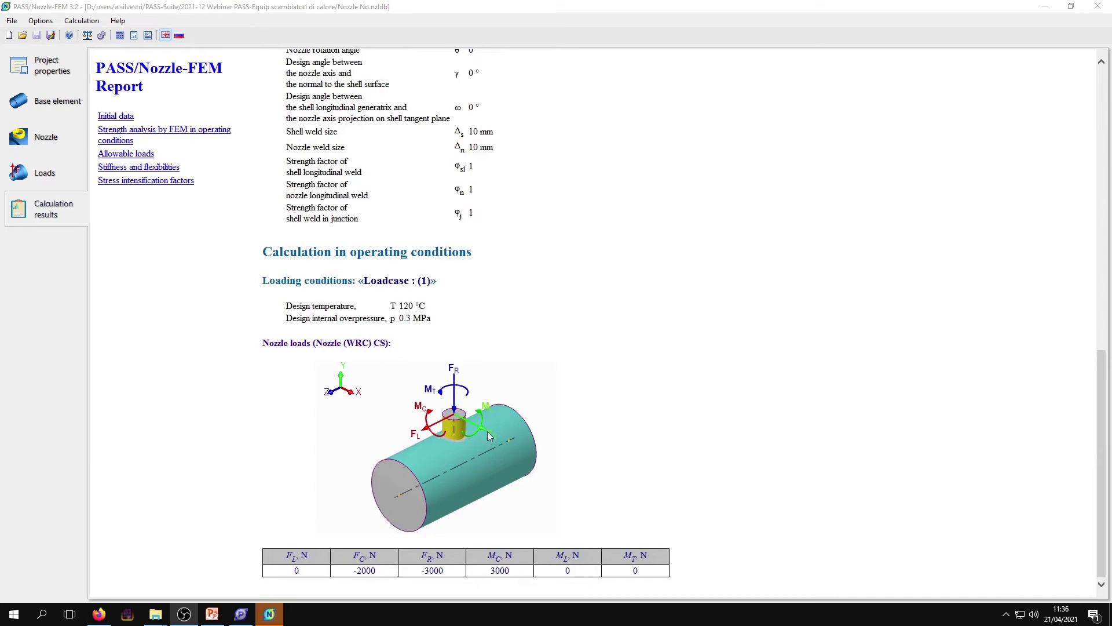
# Step: Examine the FEM strength analysis in operating conditions, from allowable stresses and mesh through each stress plot to the general conclusion
pyautogui.click(212, 134)
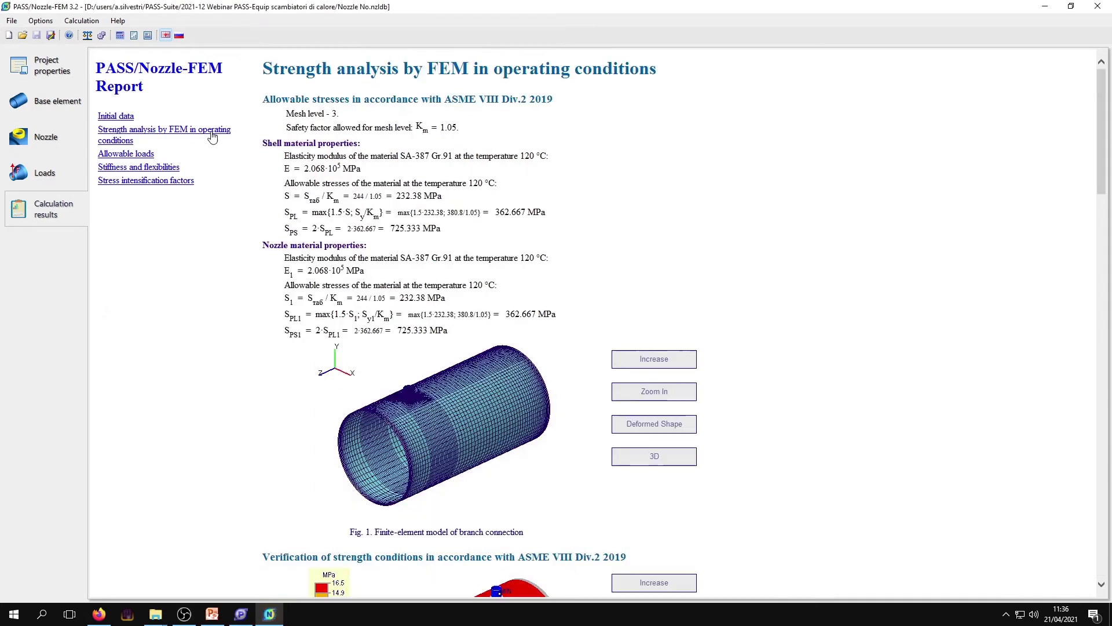
pyautogui.scroll(-2, 585, 185)
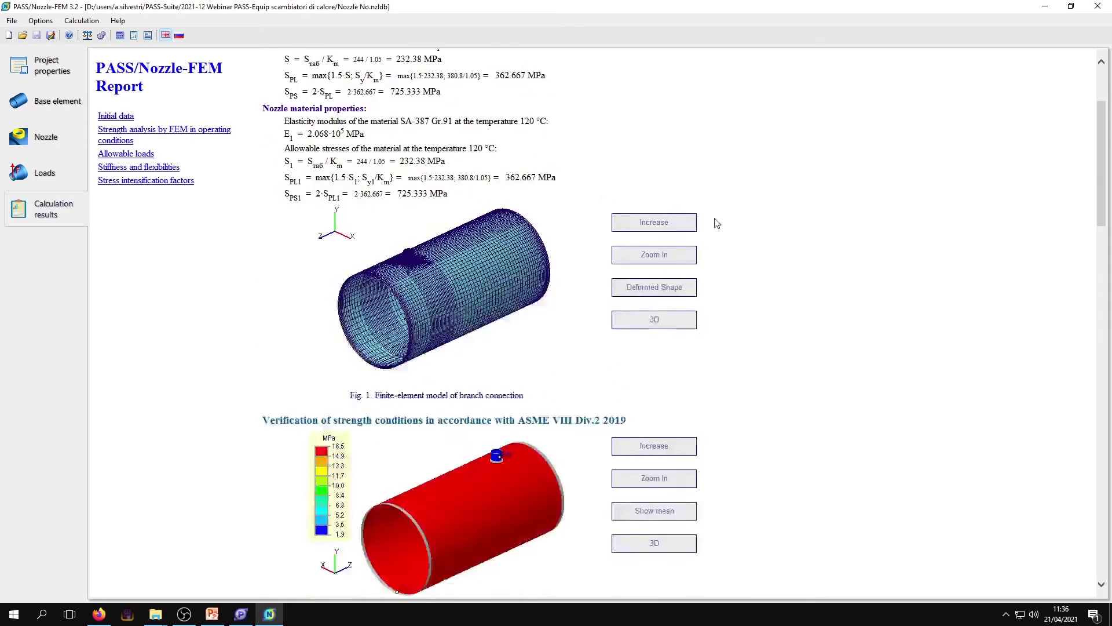
pyautogui.scroll(-6, 717, 223)
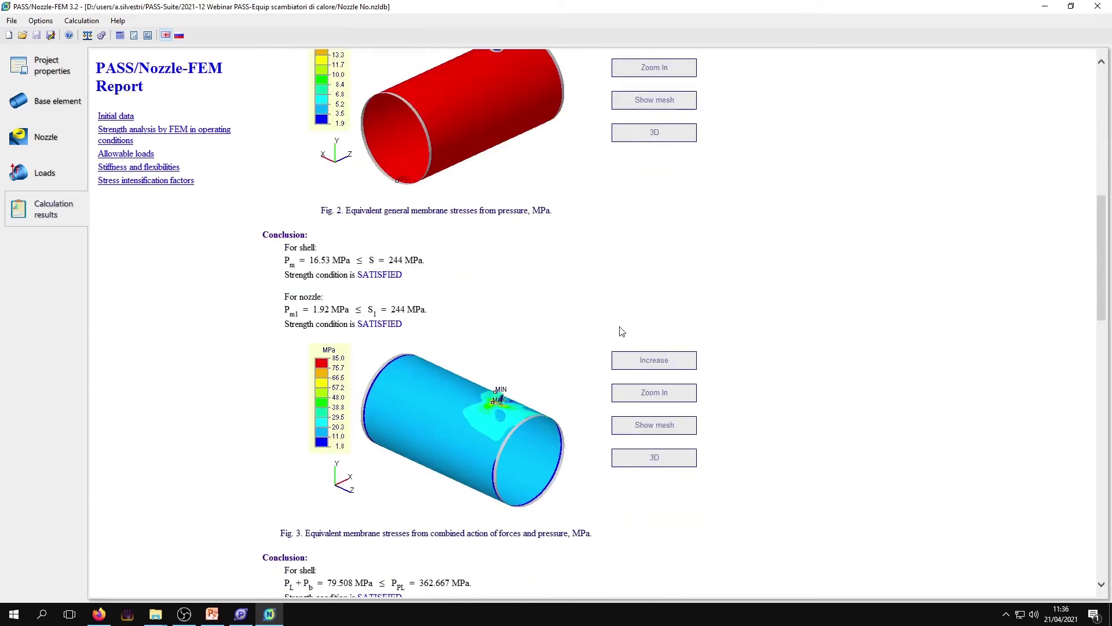
pyautogui.scroll(-2, 322, 313)
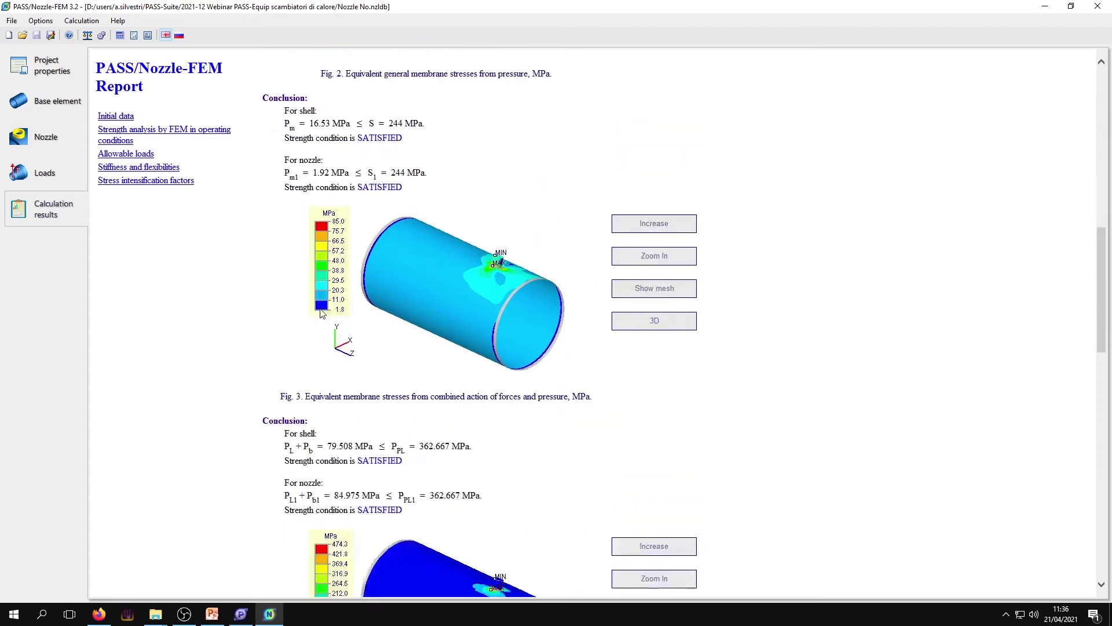
pyautogui.scroll(-2, 412, 436)
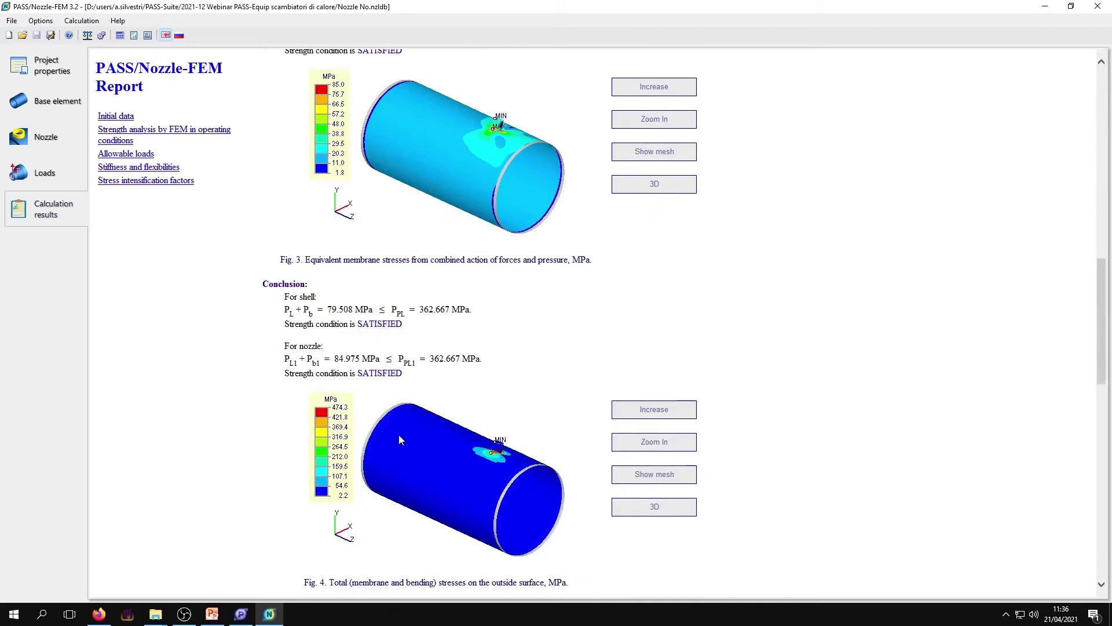
pyautogui.scroll(-2, 399, 435)
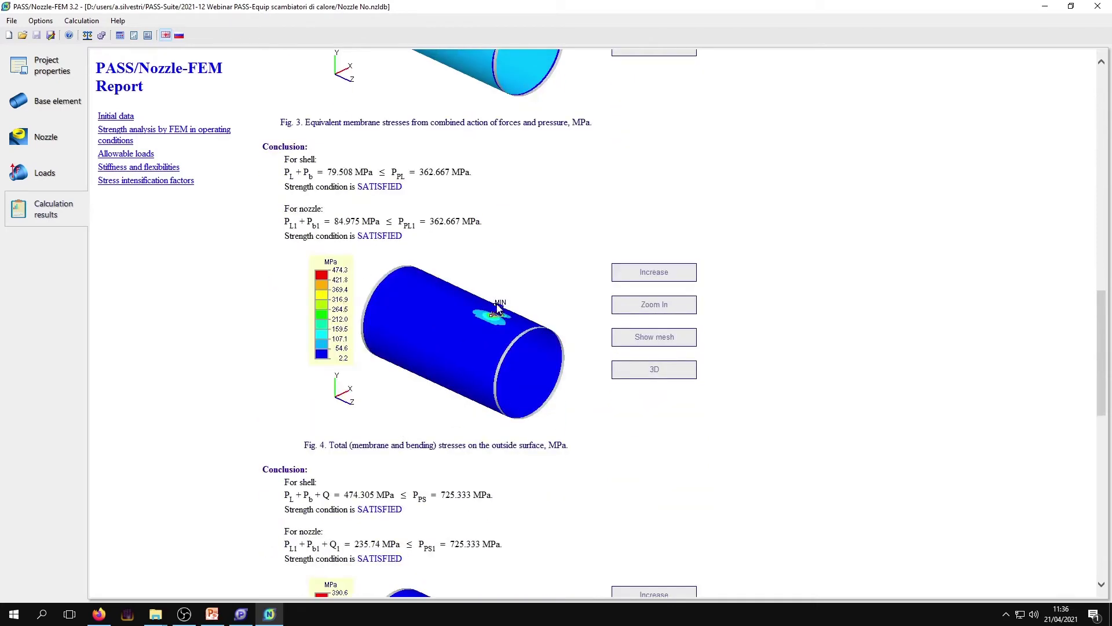
pyautogui.scroll(-4, 425, 366)
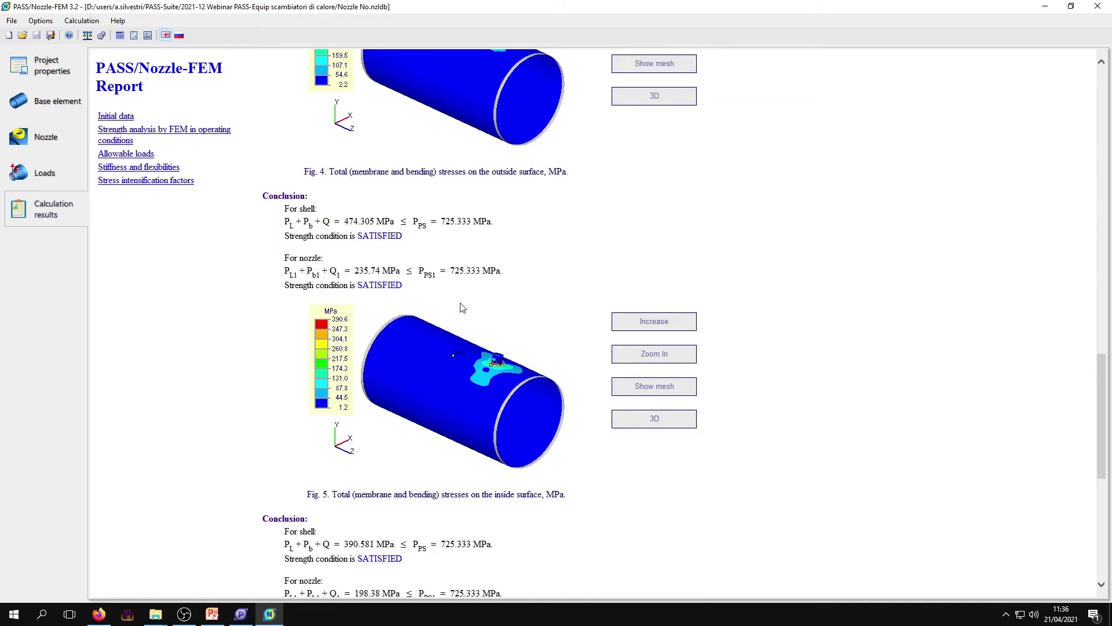
pyautogui.moveTo(414, 295); pyautogui.dragTo(333, 239)
pyautogui.scroll(-4, 473, 311)
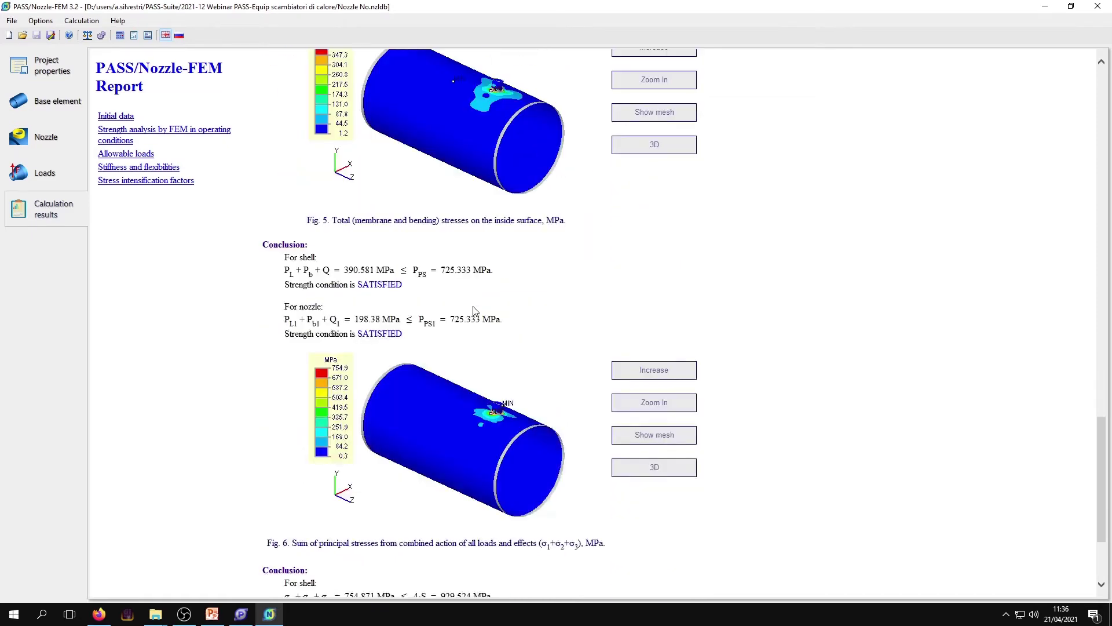
pyautogui.scroll(-2, 586, 316)
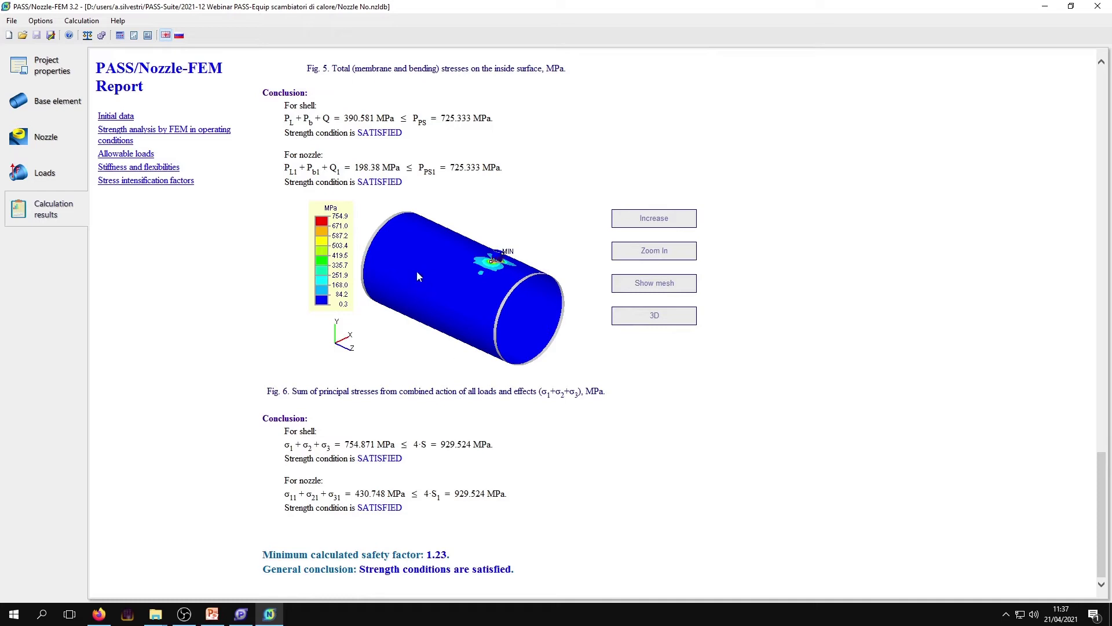
# Step: Inspect the sum of principal stresses in 3D with the mesh shown and displacement scale 0, viewing the nozzle junction up close
pyautogui.click(665, 320)
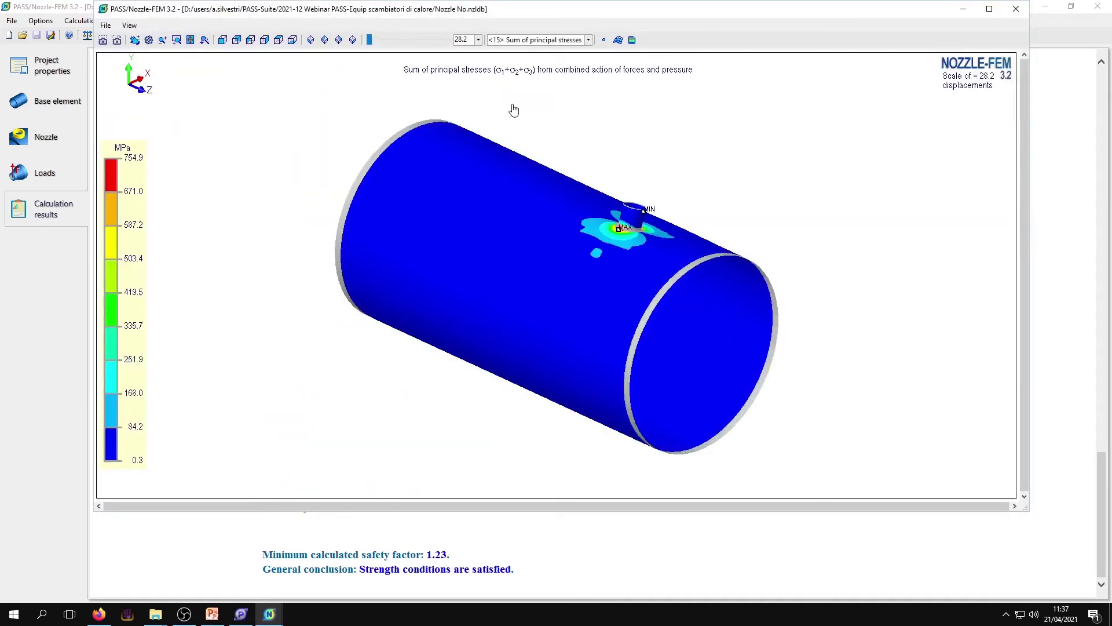
pyautogui.click(618, 40)
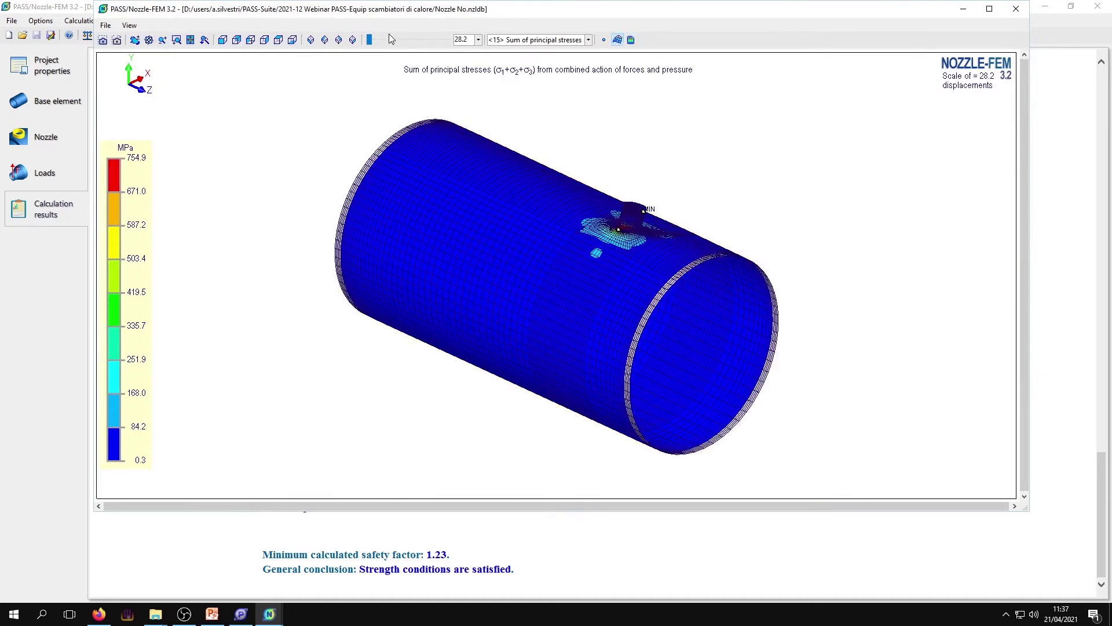
pyautogui.moveTo(372, 45); pyautogui.dragTo(284, 75)
pyautogui.click(149, 39)
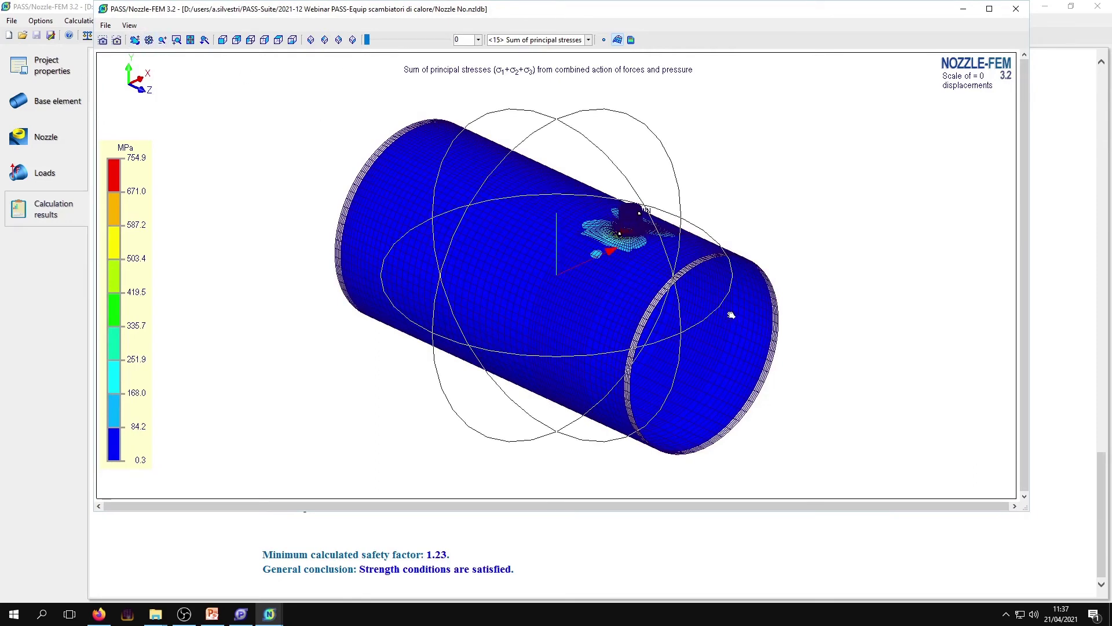
pyautogui.moveTo(732, 315); pyautogui.dragTo(545, 213)
pyautogui.click(162, 40)
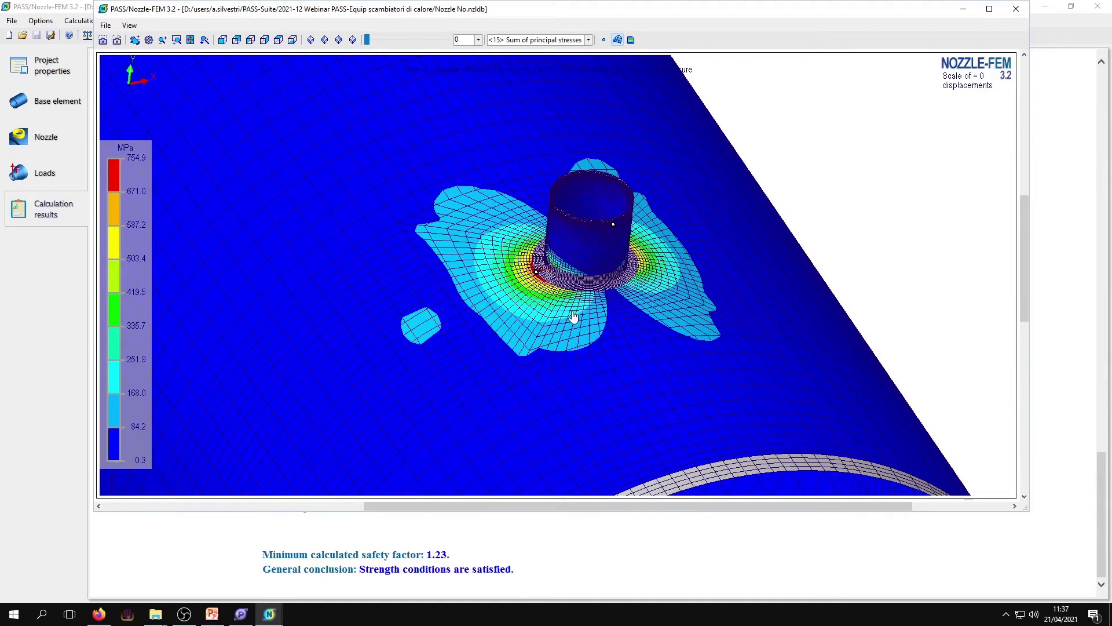
pyautogui.click(1017, 9)
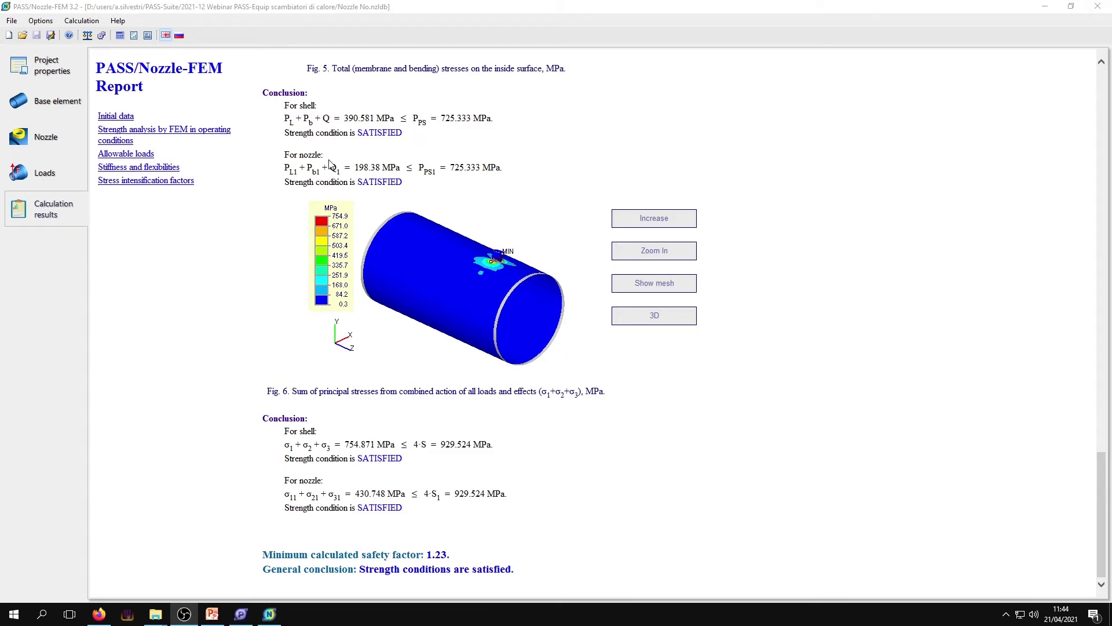
# Step: Review the report sections on allowable loads, stiffness and flexibilities, and stress intensification factors
pyautogui.click(136, 155)
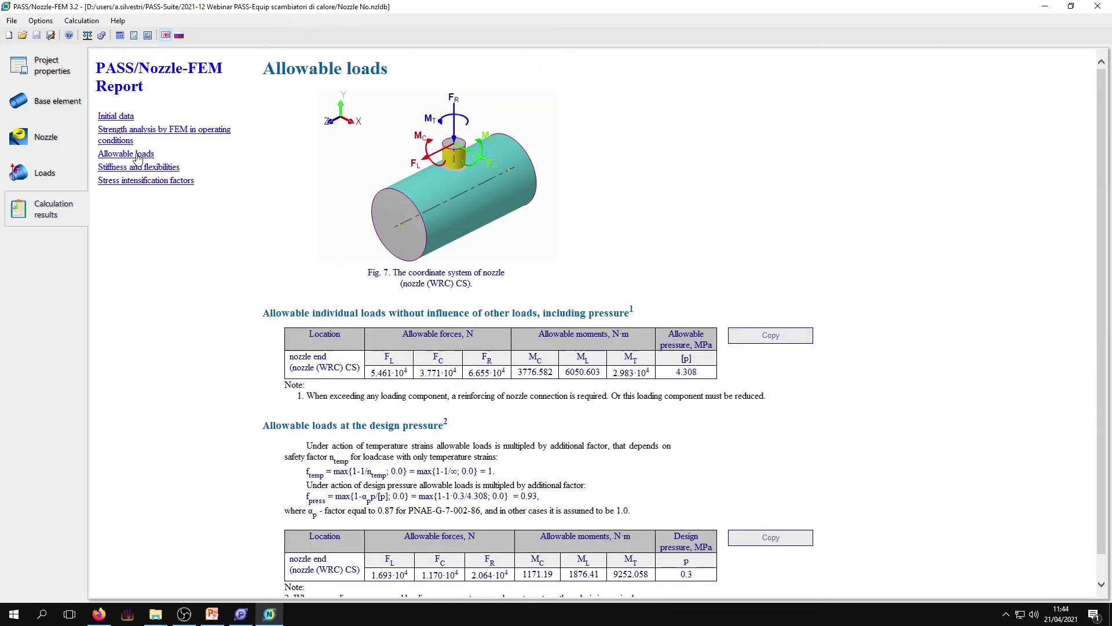
pyautogui.scroll(-1, 351, 336)
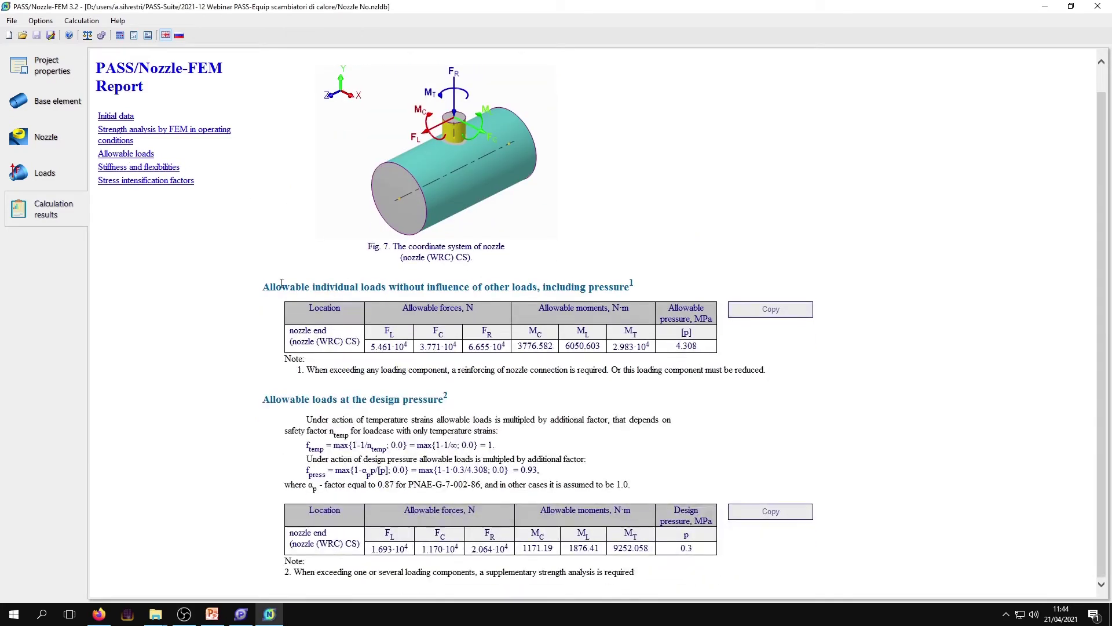
pyautogui.click(128, 168)
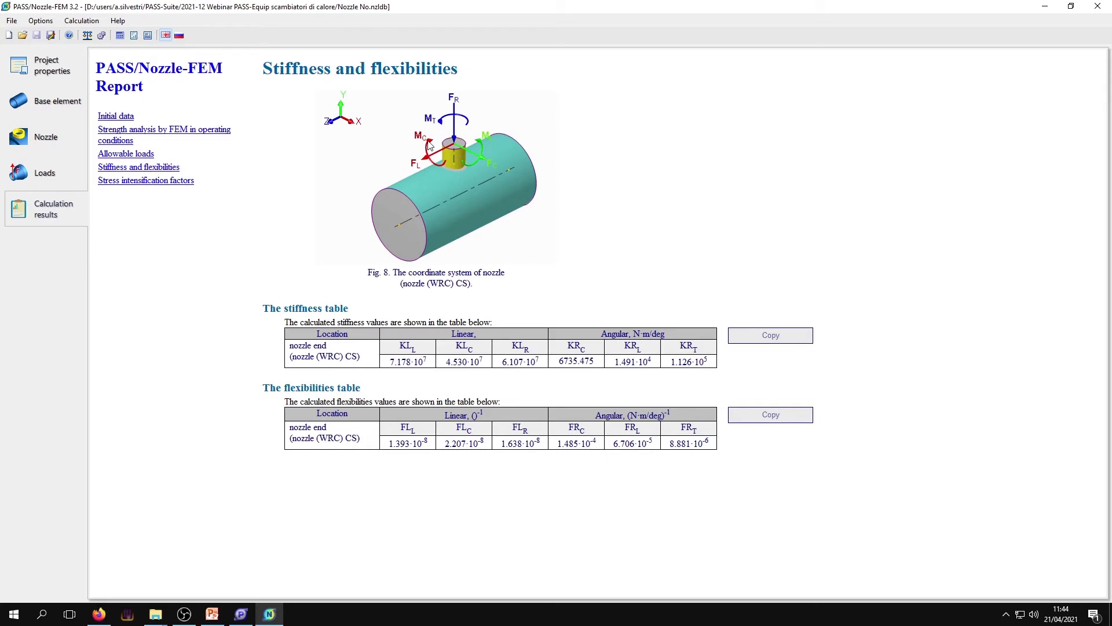
pyautogui.click(175, 182)
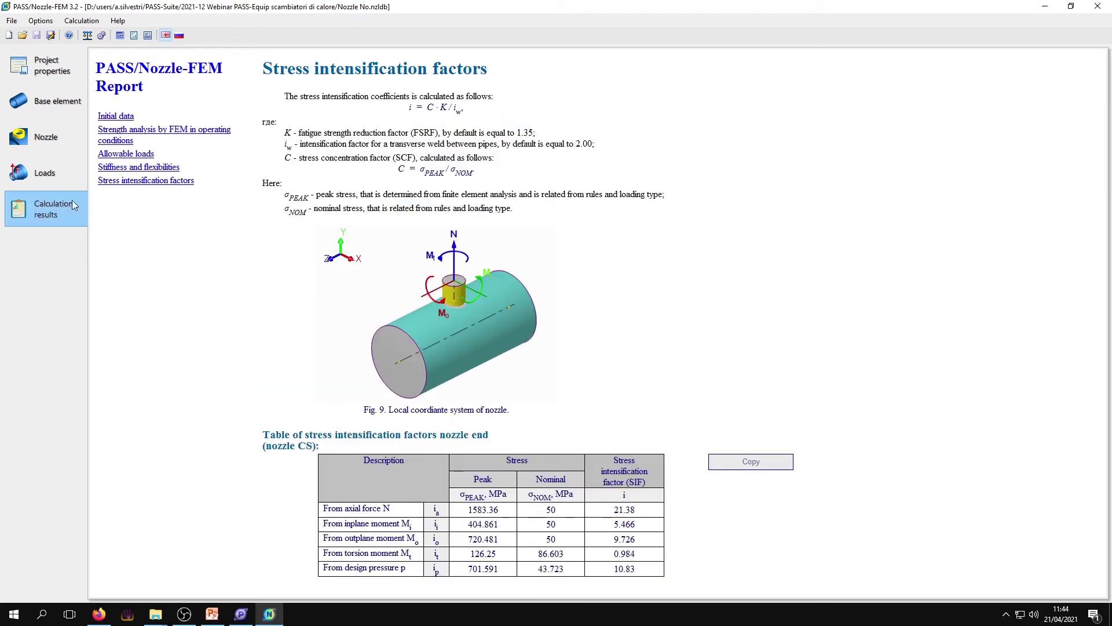
# Step: Try the Bend stanchion, Support skirt and No attachment types in the project properties, and view the base element types offered without an attachment
pyautogui.click(50, 71)
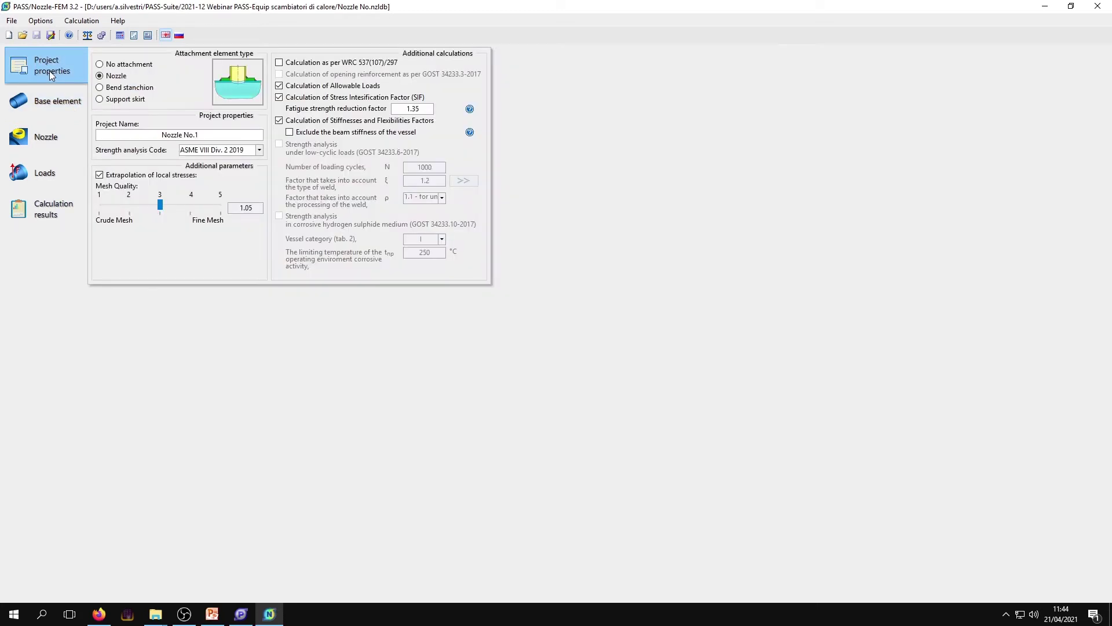
pyautogui.click(129, 90)
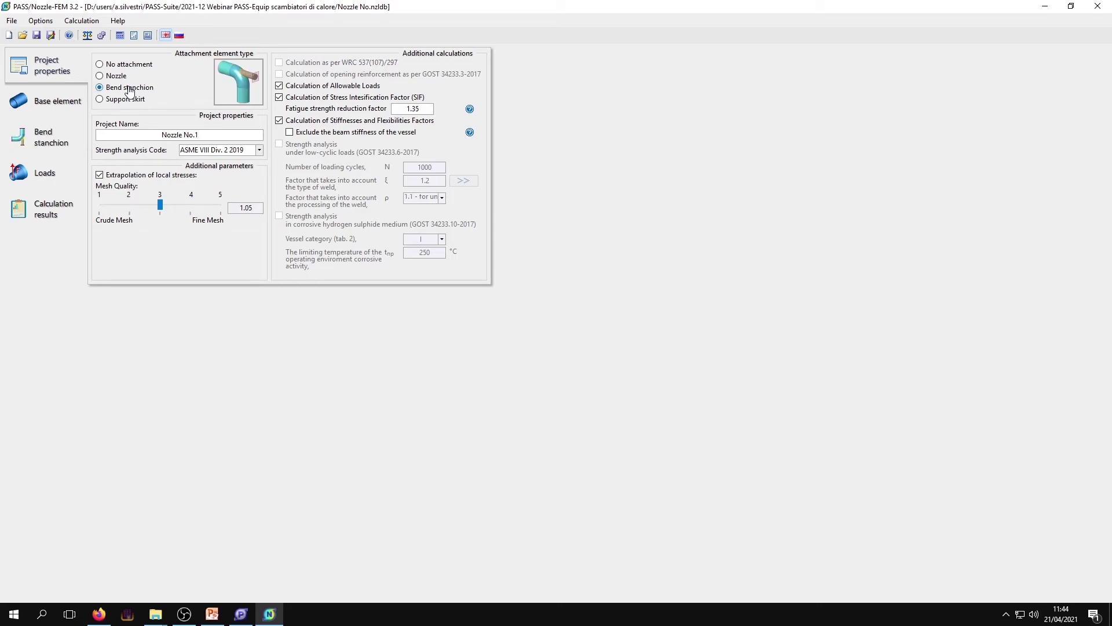
pyautogui.click(123, 100)
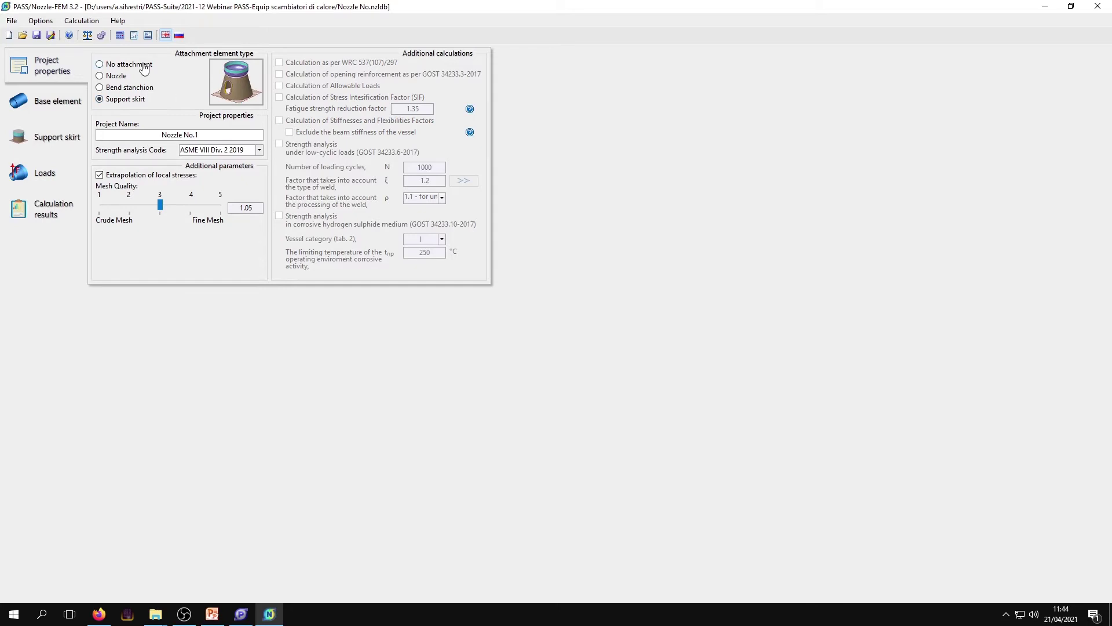
pyautogui.click(108, 65)
pyautogui.click(40, 92)
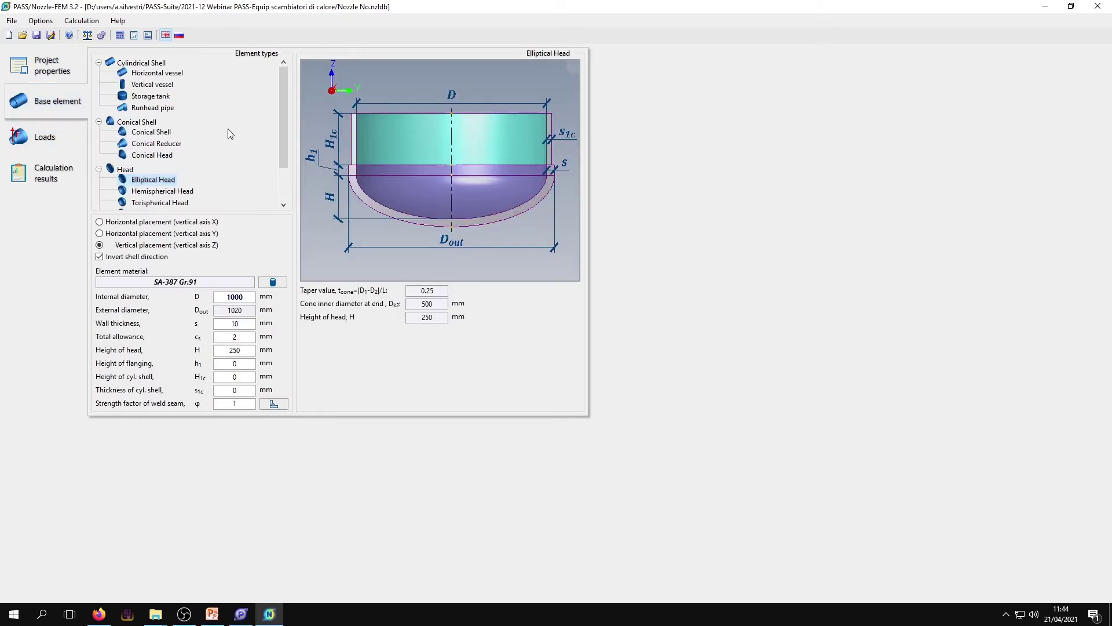
# Step: Set the attachment element type to Bend stanchion and review the stanchion's base parameters and welded seams
pyautogui.click(51, 66)
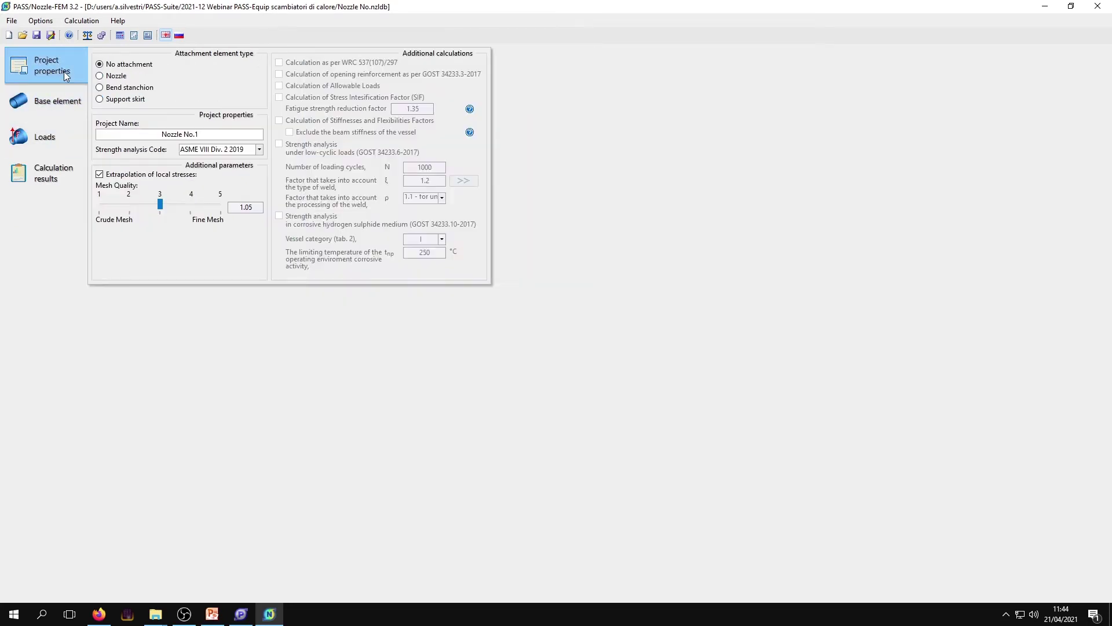
pyautogui.click(122, 78)
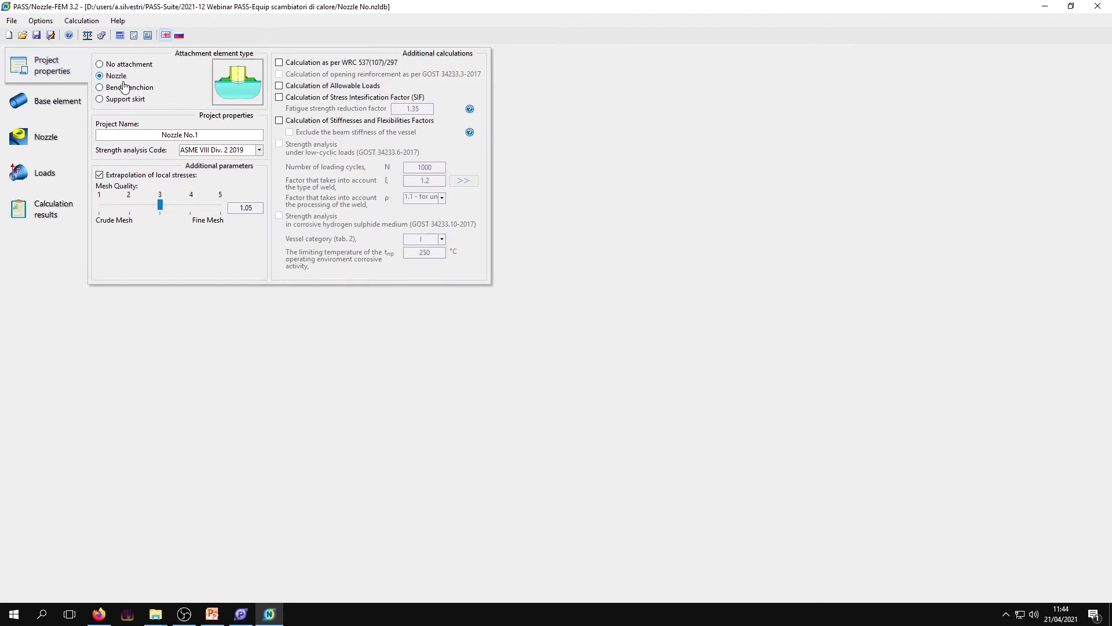
pyautogui.click(125, 90)
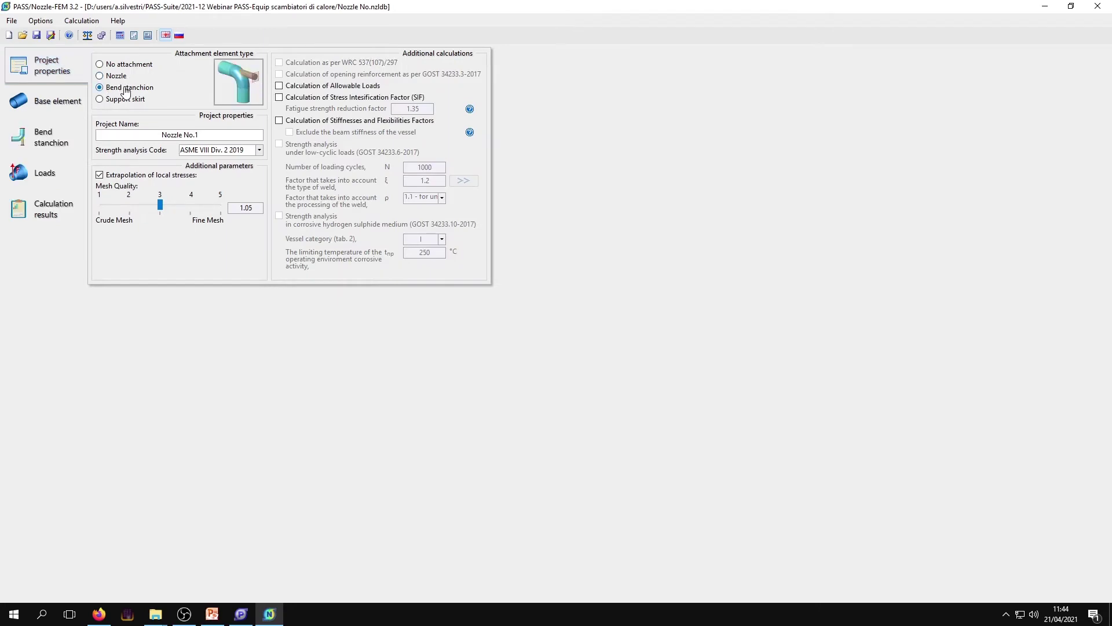
pyautogui.click(51, 140)
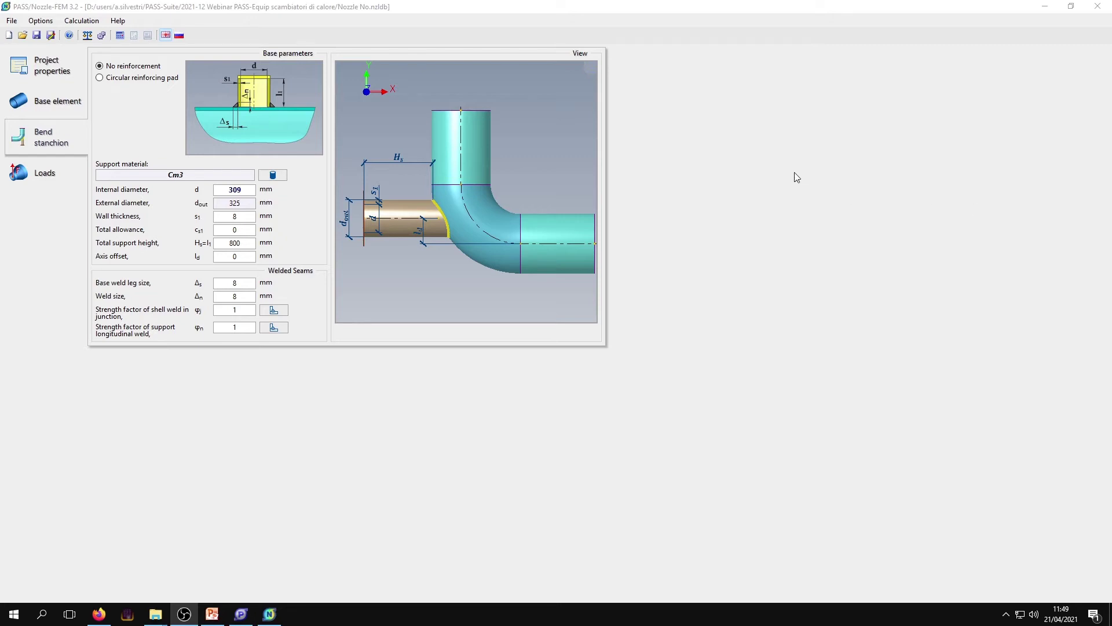
pyautogui.click(33, 74)
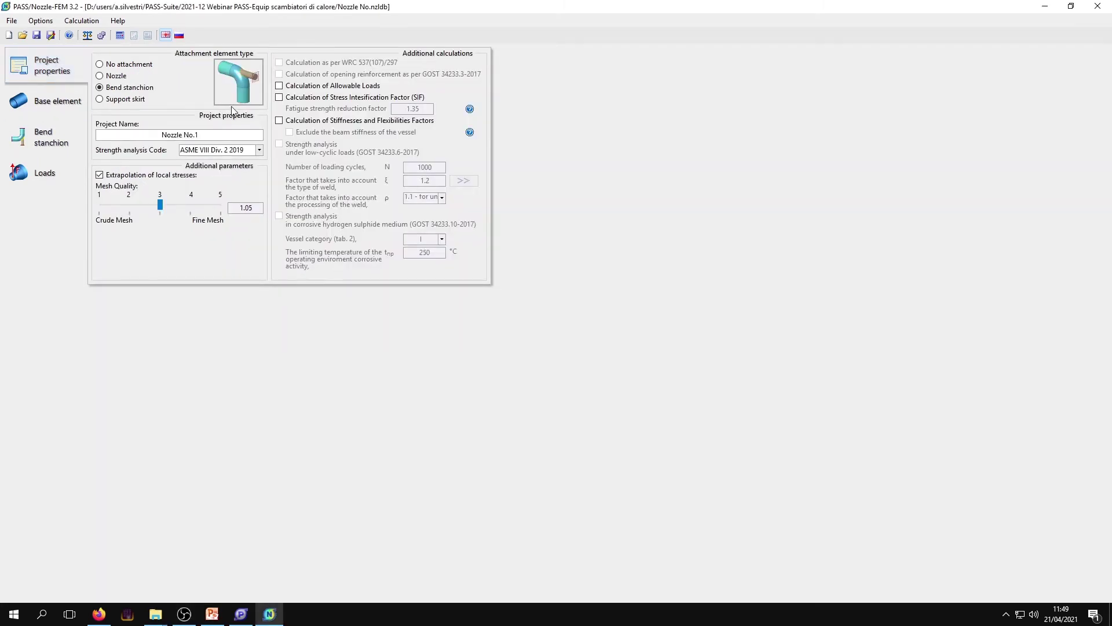